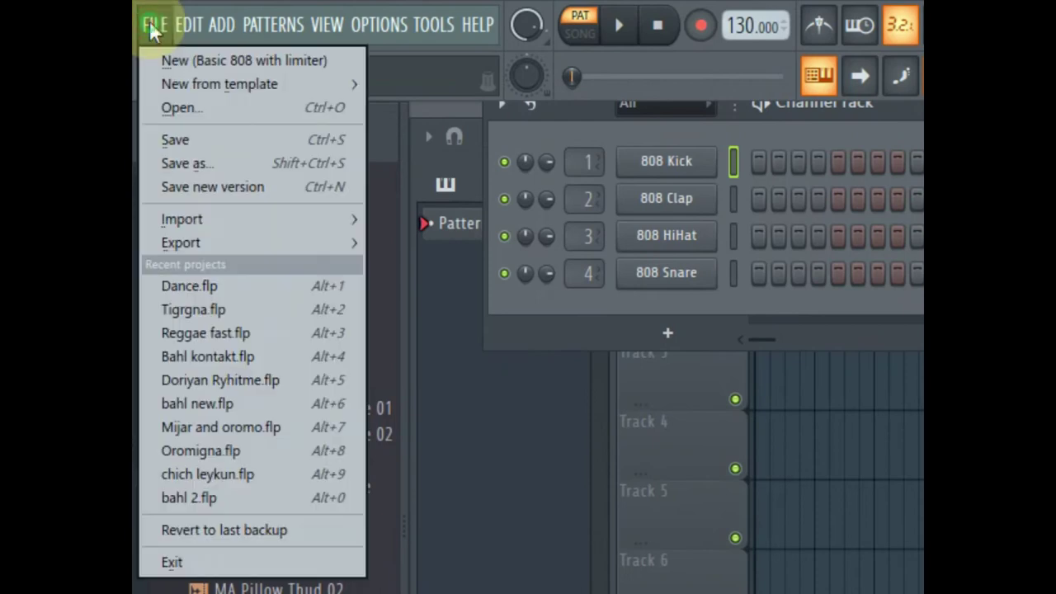
Step: Start a new Basic 808 with limiter project and extend the channel rack's pattern beyond 16 steps
{"action": "left_click", "coordinate": [180, 59]}
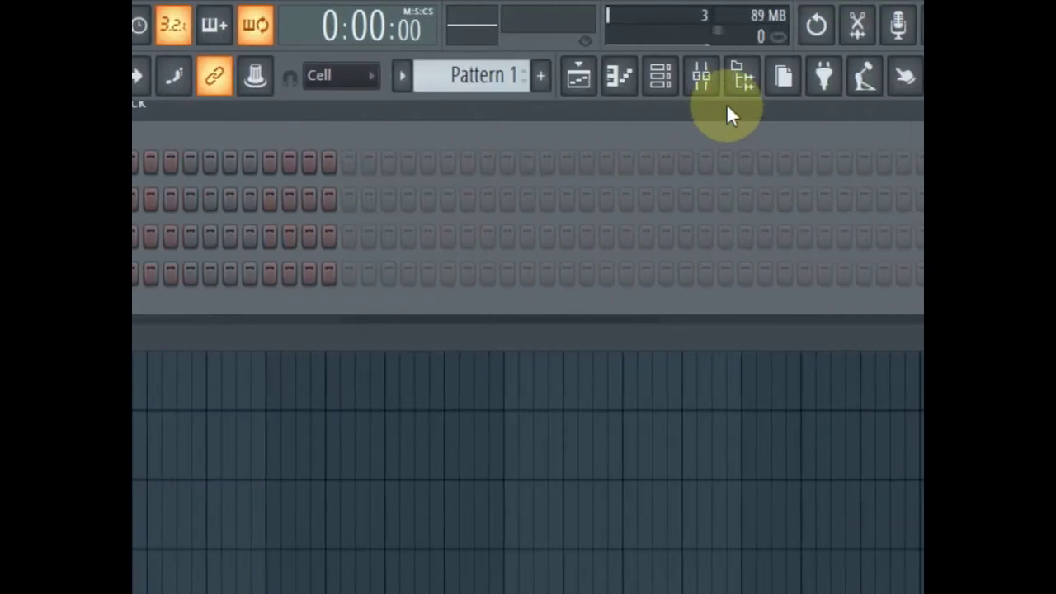
{"action": "left_click_drag", "start_coordinate": [726, 104], "coordinate": [424, 132]}
{"action": "left_click", "coordinate": [801, 185]}
{"action": "left_click_drag", "start_coordinate": [186, 118], "coordinate": [475, 120]}
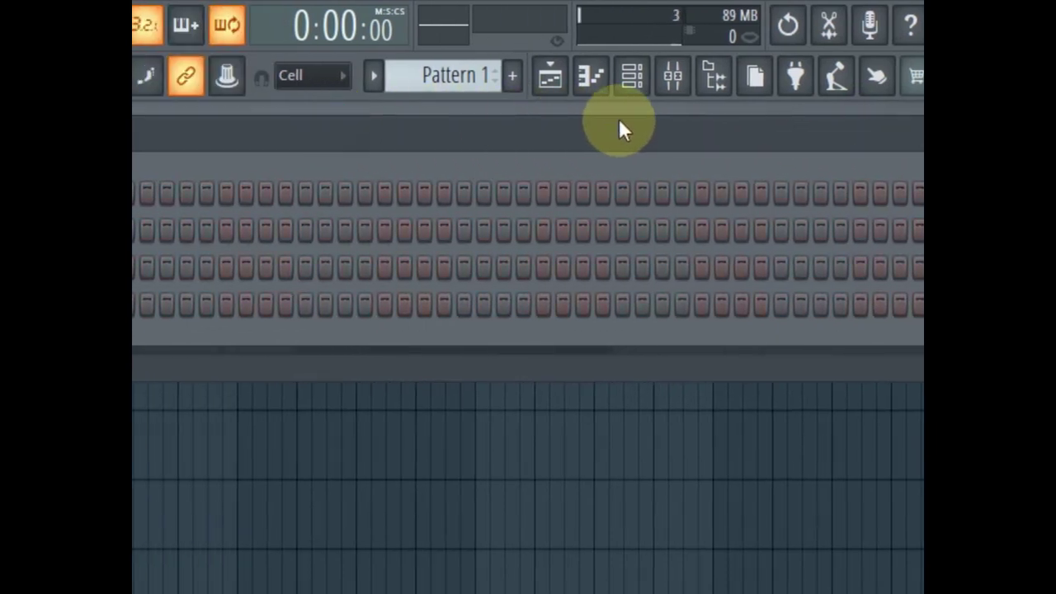
Step: Fill the 808 Kick channel on every 4 steps and start playing the pattern
{"action": "right_click", "coordinate": [334, 191]}
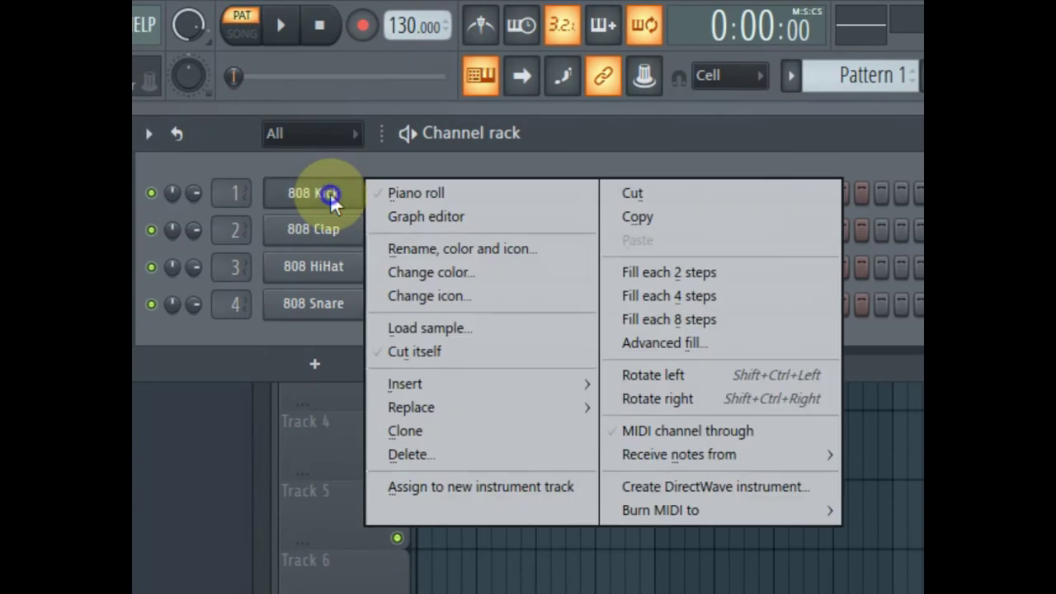
{"action": "left_click", "coordinate": [660, 295]}
{"action": "key", "text": "space"}
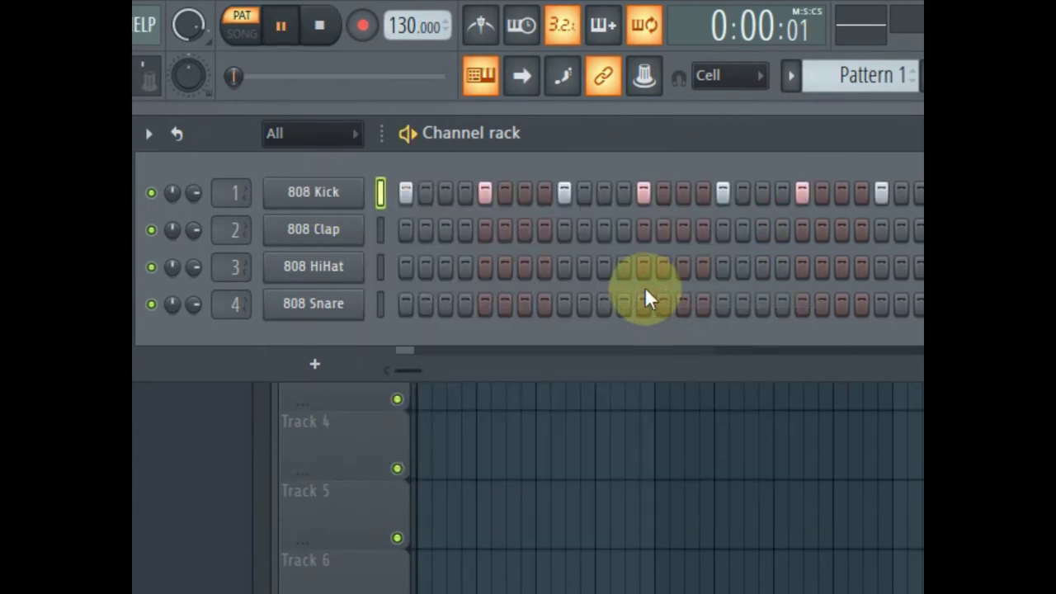
Step: Fill the 808 Clap channel on every 8 steps and the 808 HiHat channel on every 2 steps
{"action": "right_click", "coordinate": [321, 230]}
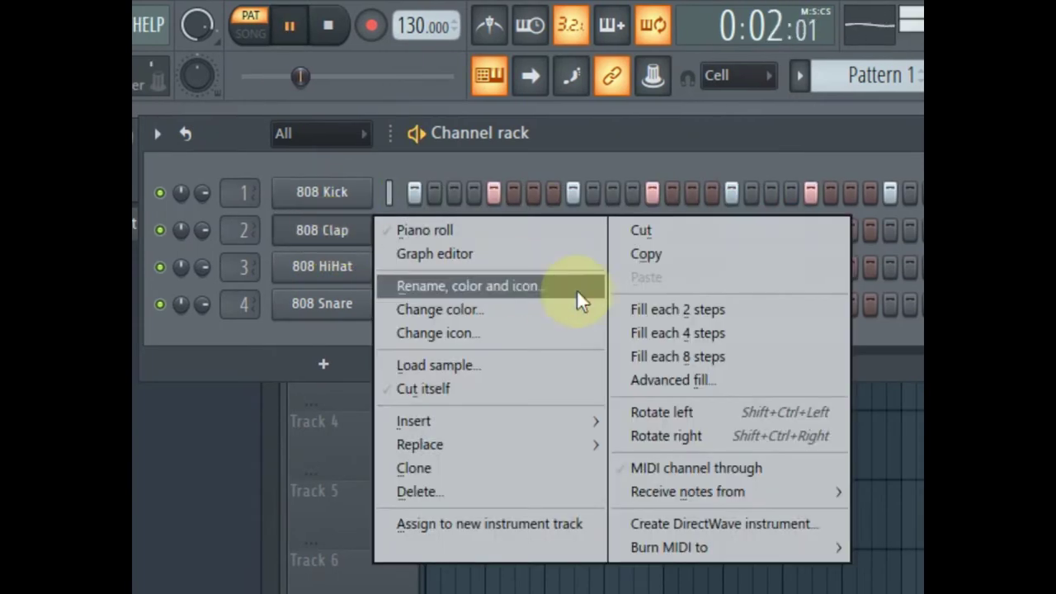
{"action": "left_click", "coordinate": [698, 355]}
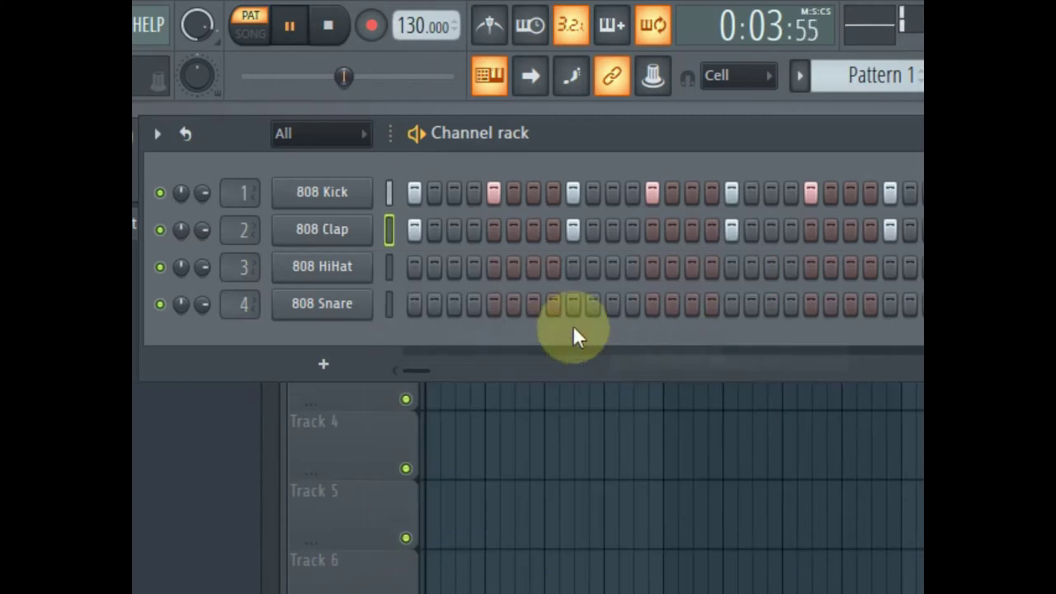
{"action": "right_click", "coordinate": [351, 272]}
{"action": "left_click", "coordinate": [739, 357]}
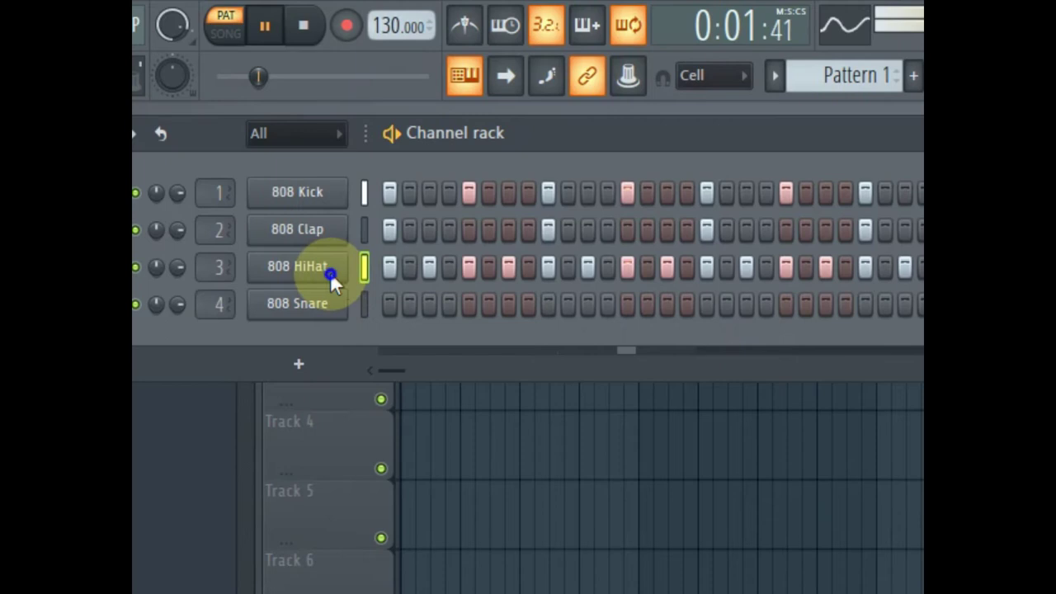
{"action": "right_click", "coordinate": [330, 272]}
{"action": "left_click", "coordinate": [685, 347]}
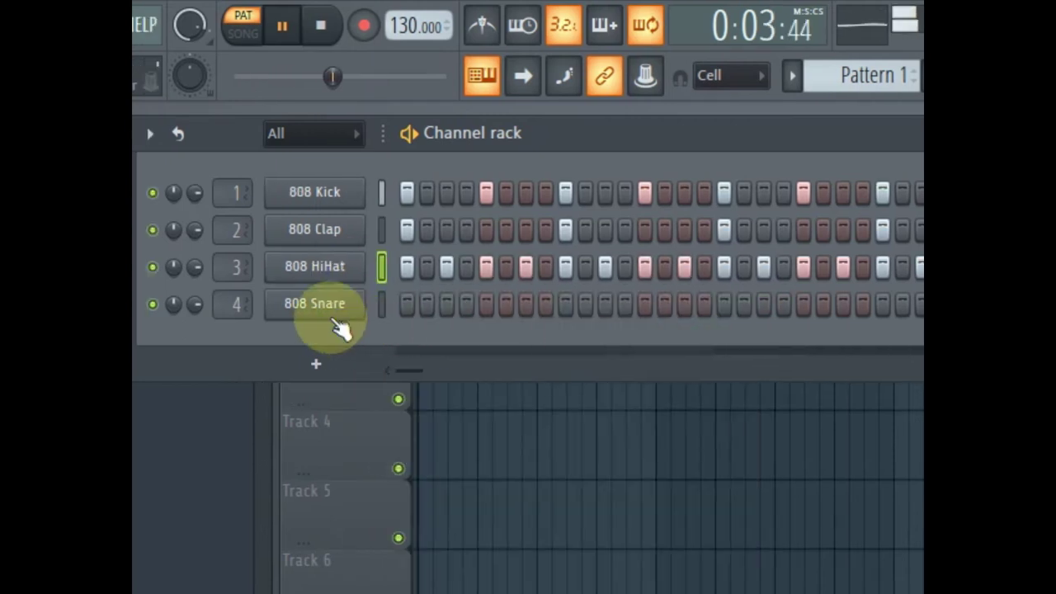
Step: Audition kick samples from the Drums (ModeAudio) pack and add Attack Kick 10 as a channel below 808 Kick
{"action": "scroll", "coordinate": [264, 337], "scroll_direction": "up", "scroll_amount": 15}
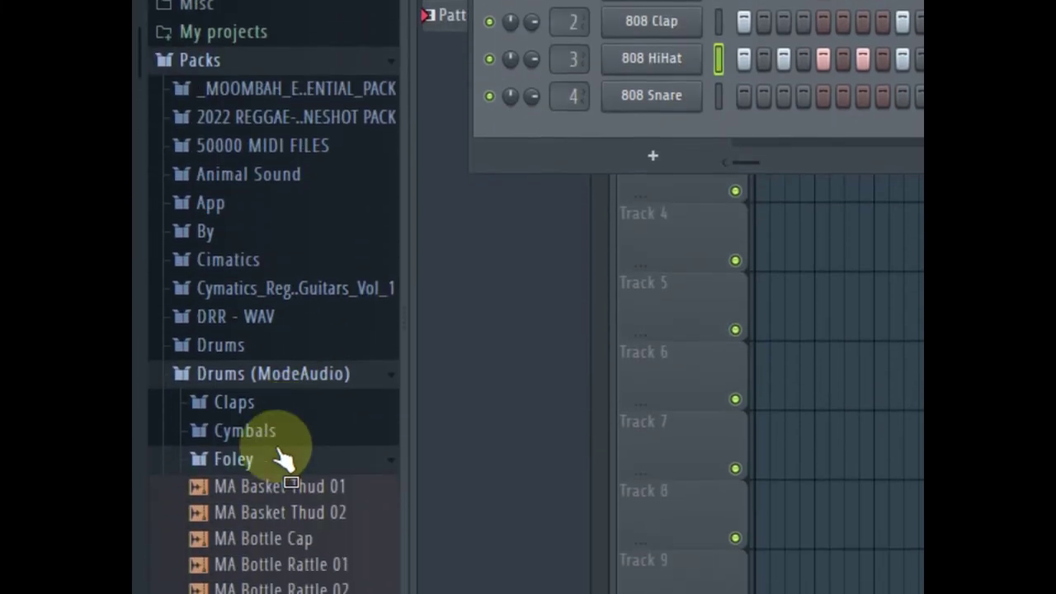
{"action": "scroll", "coordinate": [285, 450], "scroll_direction": "down", "scroll_amount": 4}
{"action": "left_click", "coordinate": [302, 156]}
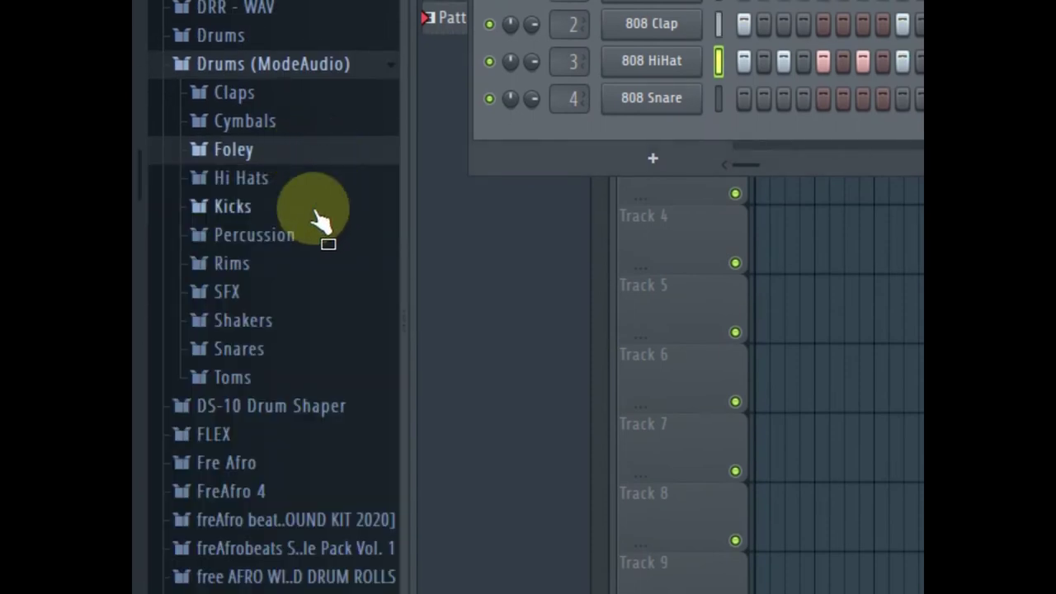
{"action": "left_click", "coordinate": [276, 207]}
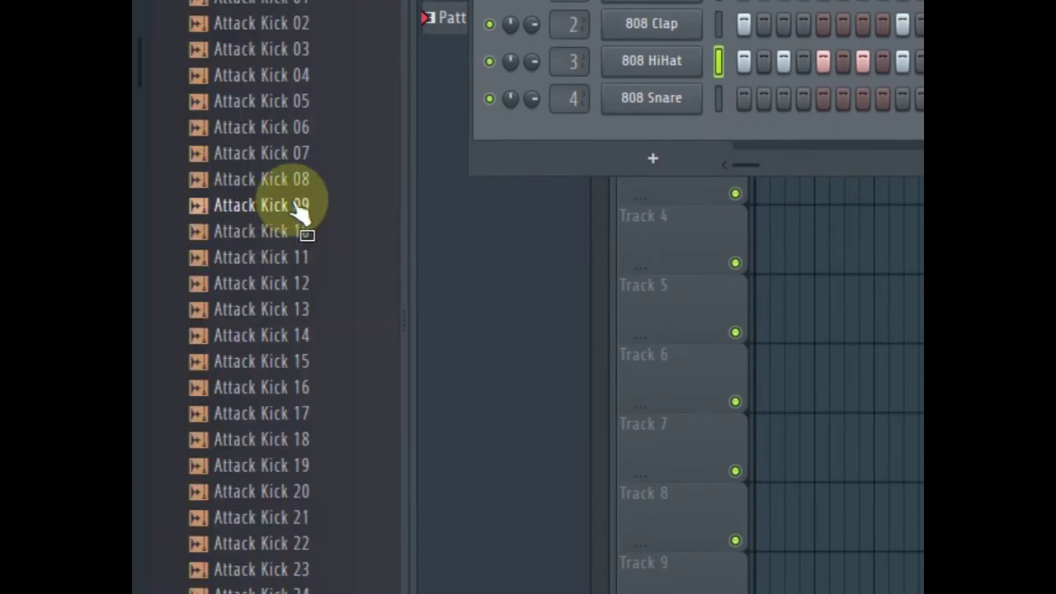
{"action": "left_click", "coordinate": [297, 205]}
{"action": "left_click", "coordinate": [272, 224]}
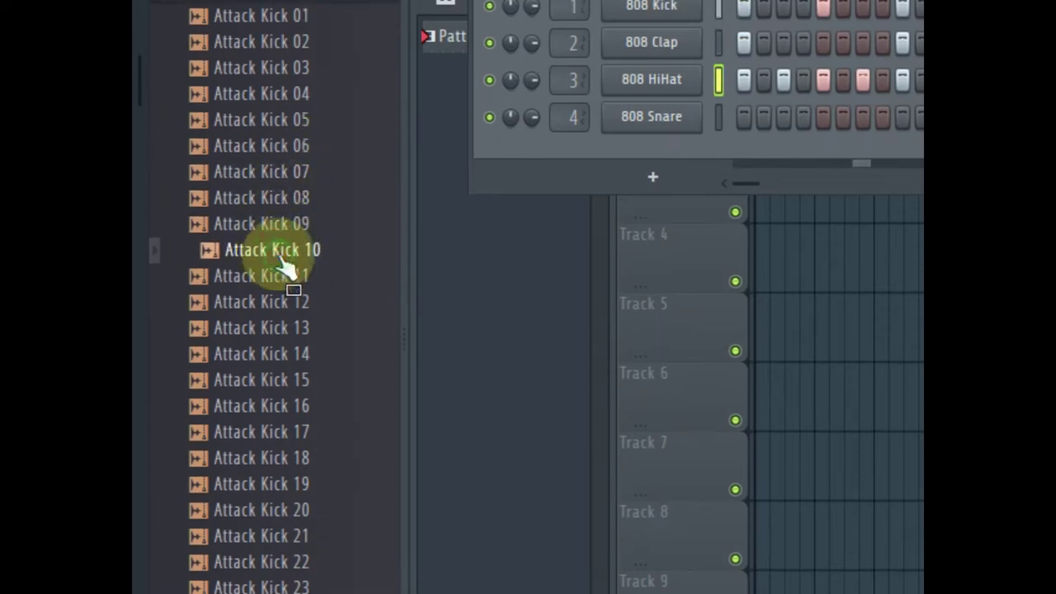
{"action": "left_click_drag", "start_coordinate": [283, 263], "coordinate": [665, 61]}
Step: Fill the Attack Kick 10 channel on every 4 steps and clear the alternate hits starting from the first step
{"action": "right_click", "coordinate": [685, 165]}
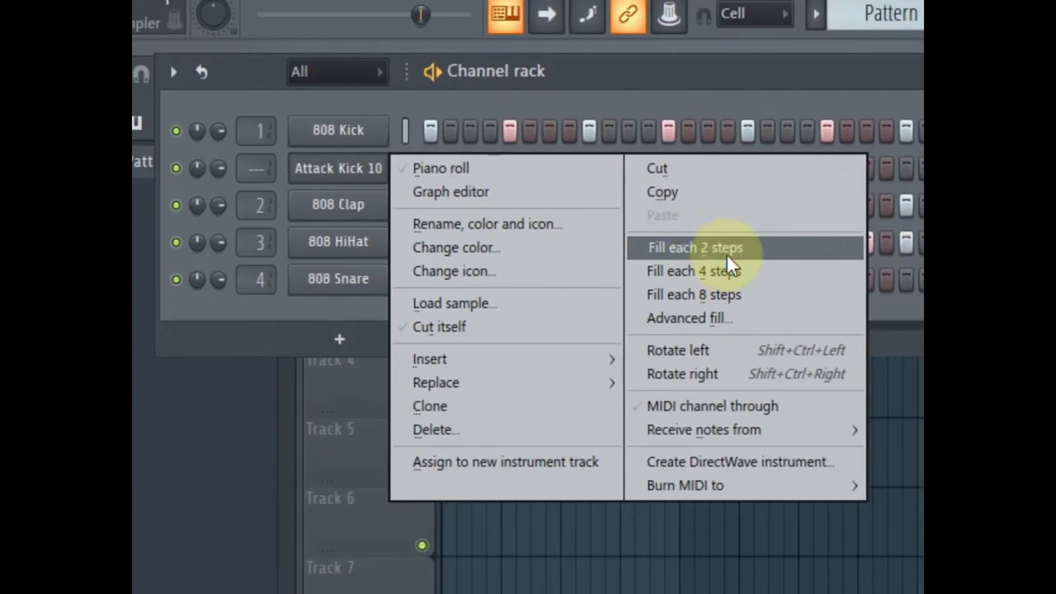
{"action": "left_click", "coordinate": [727, 272]}
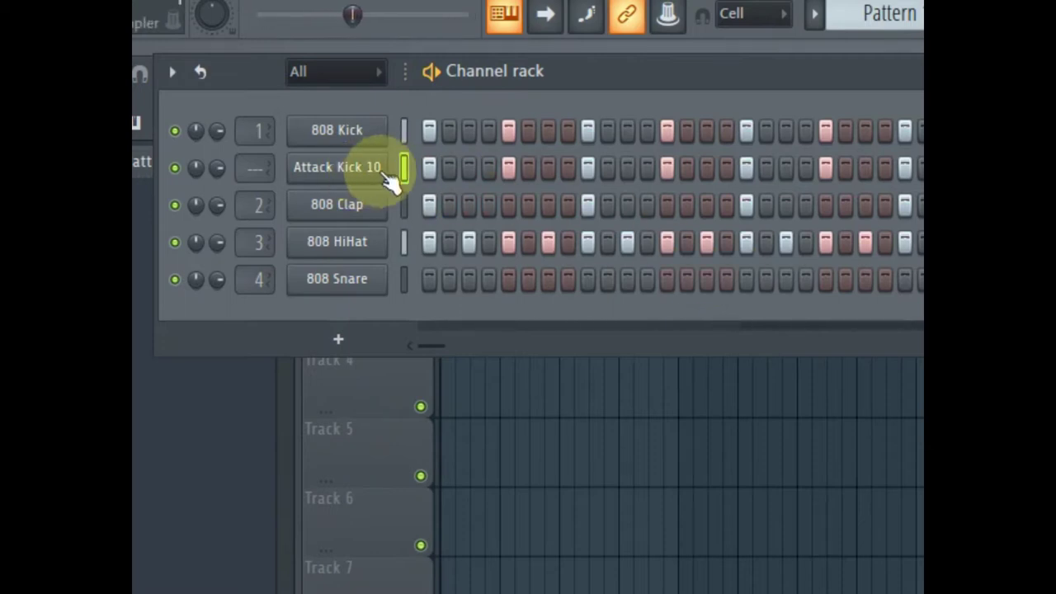
{"action": "left_click", "coordinate": [431, 169]}
{"action": "left_click", "coordinate": [588, 169]}
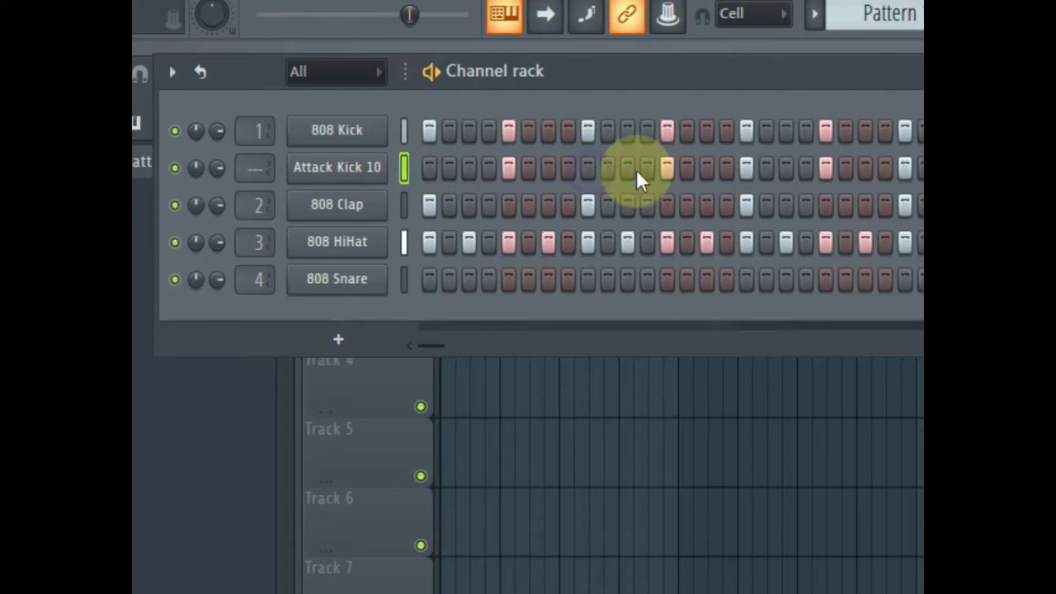
{"action": "left_click", "coordinate": [726, 167]}
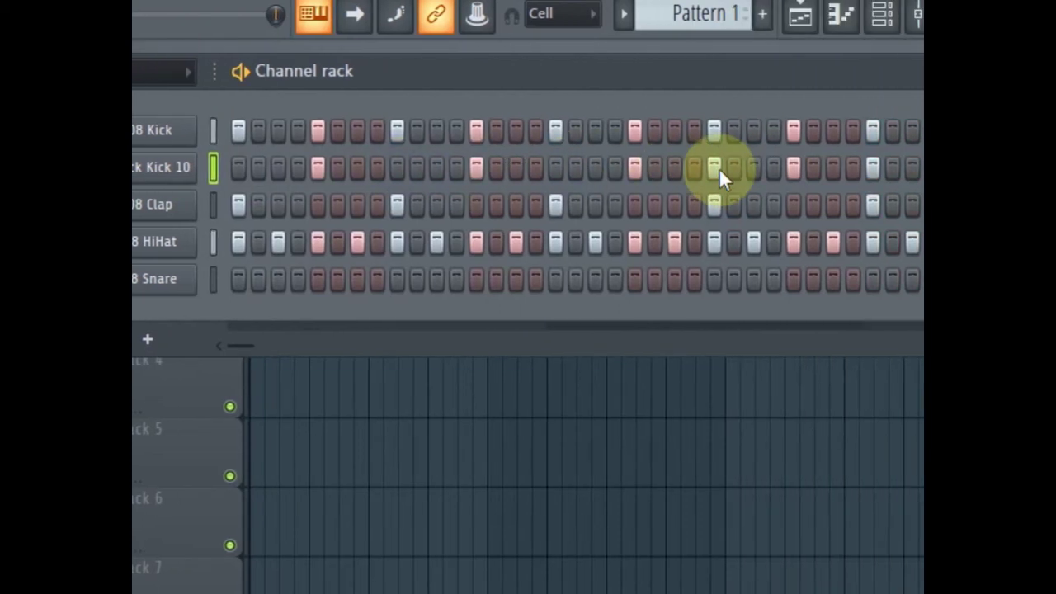
{"action": "left_click", "coordinate": [894, 167]}
{"action": "left_click", "coordinate": [725, 168]}
{"action": "left_click", "coordinate": [875, 168]}
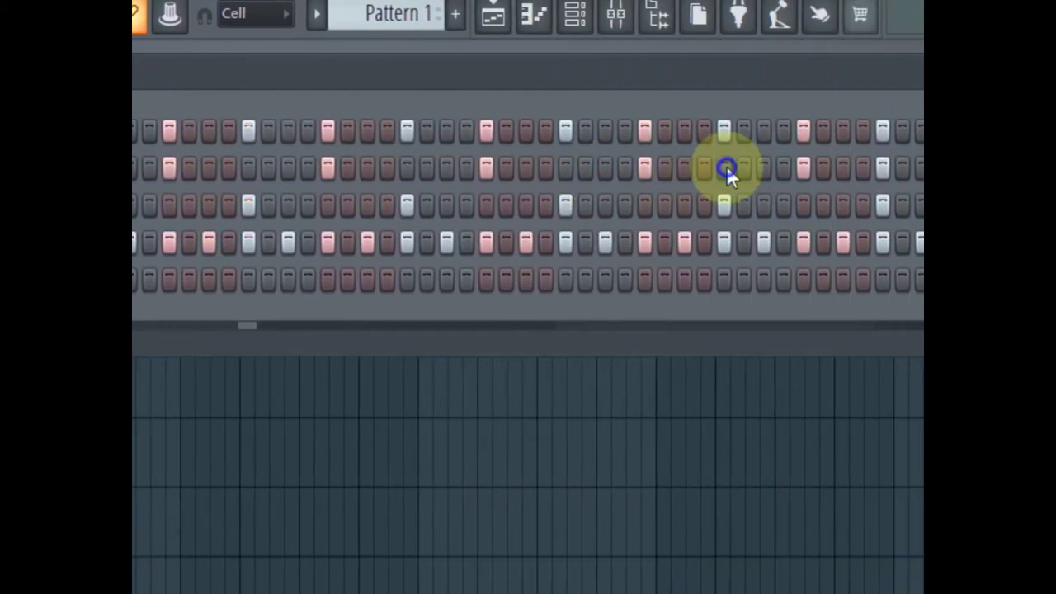
{"action": "right_click", "coordinate": [790, 169]}
Step: Clear the remaining alternate Attack Kick 10 hit near the pattern's end and set that channel's volume to 62%
{"action": "left_click_drag", "start_coordinate": [709, 138], "coordinate": [482, 127]}
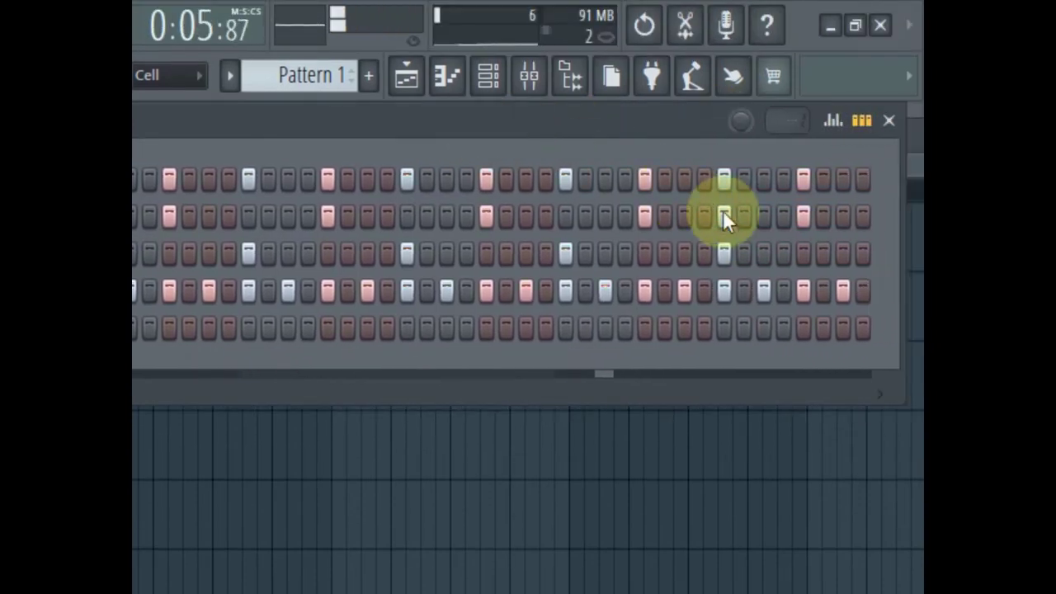
{"action": "left_click_drag", "start_coordinate": [370, 114], "coordinate": [681, 147]}
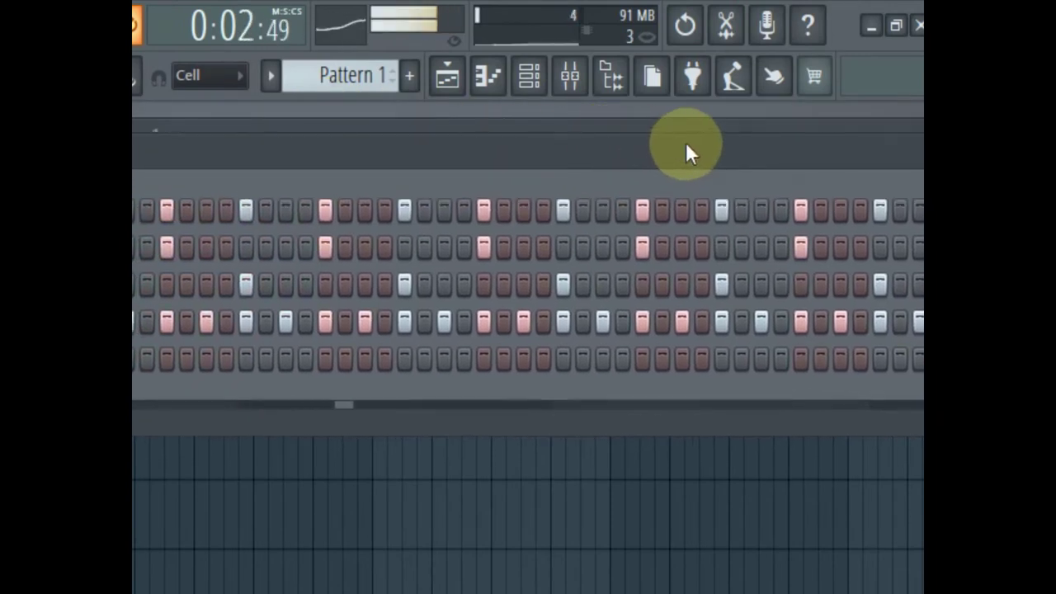
{"action": "scroll", "coordinate": [354, 396], "scroll_direction": "down", "scroll_amount": 2}
{"action": "scroll", "coordinate": [353, 389], "scroll_direction": "up", "scroll_amount": 4}
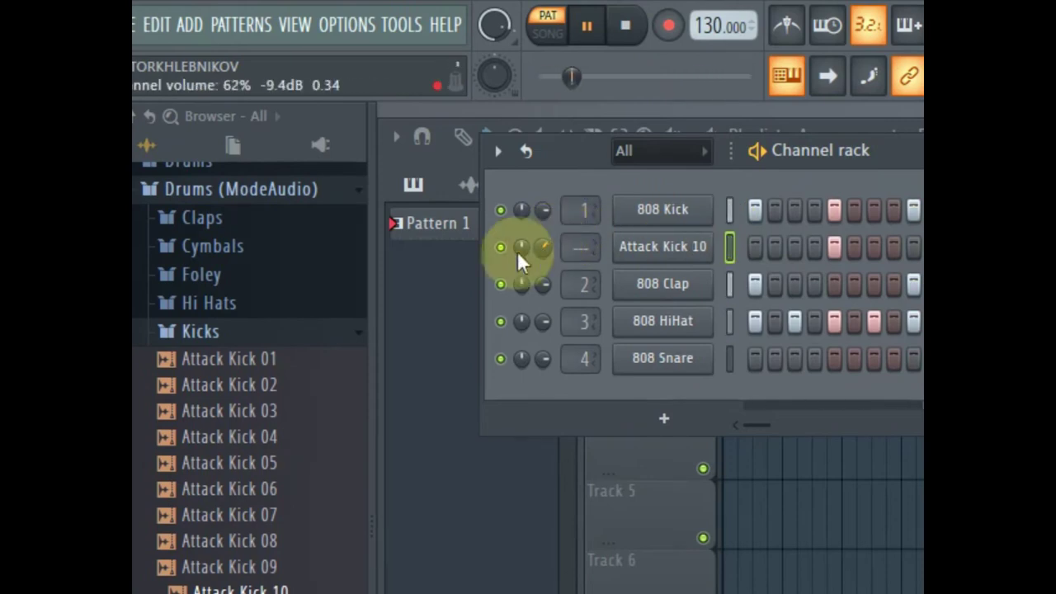
Step: Audition the Attack Hat samples in the Hi Hats folder and add Attack Hat 18 as a channel below 808 HiHat
{"action": "left_click", "coordinate": [235, 306]}
{"action": "left_click", "coordinate": [241, 337]}
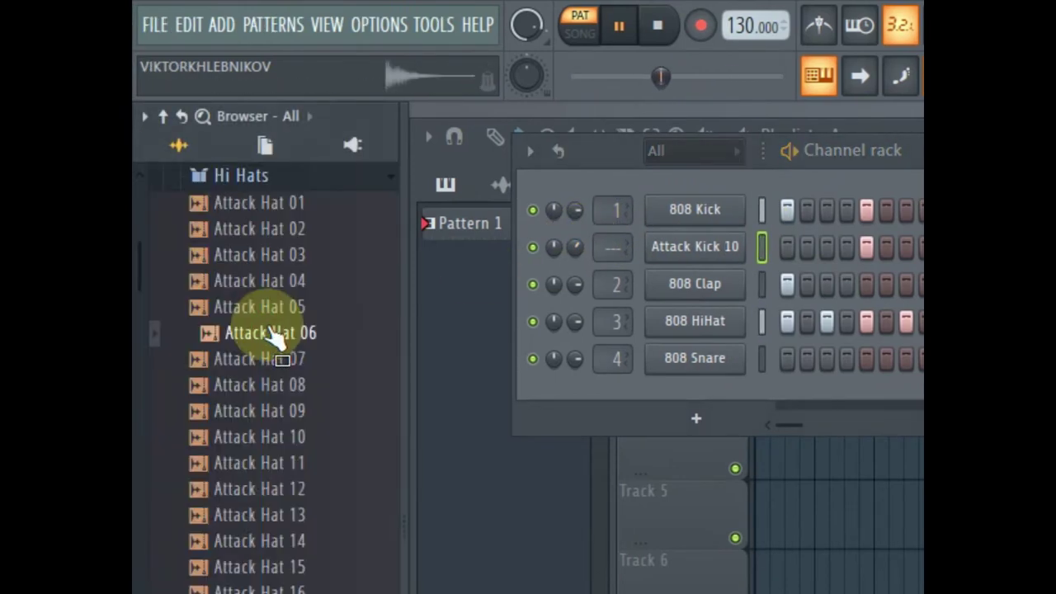
{"action": "left_click", "coordinate": [289, 413]}
{"action": "left_click", "coordinate": [290, 439]}
{"action": "left_click", "coordinate": [276, 569]}
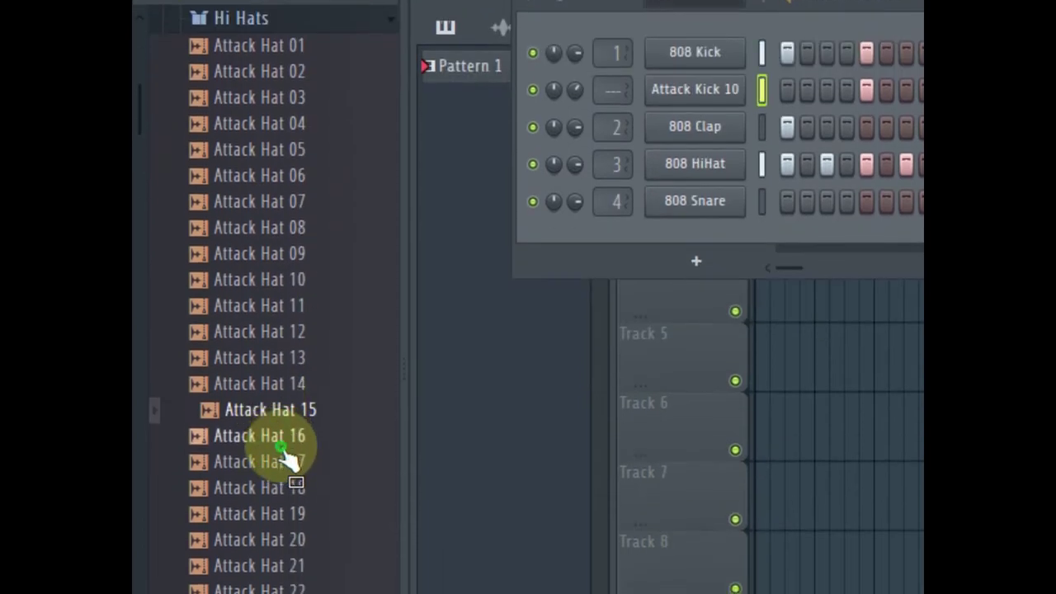
{"action": "left_click", "coordinate": [282, 441]}
{"action": "left_click", "coordinate": [288, 488]}
{"action": "left_click", "coordinate": [280, 438]}
{"action": "left_click", "coordinate": [300, 512]}
{"action": "left_click", "coordinate": [297, 486]}
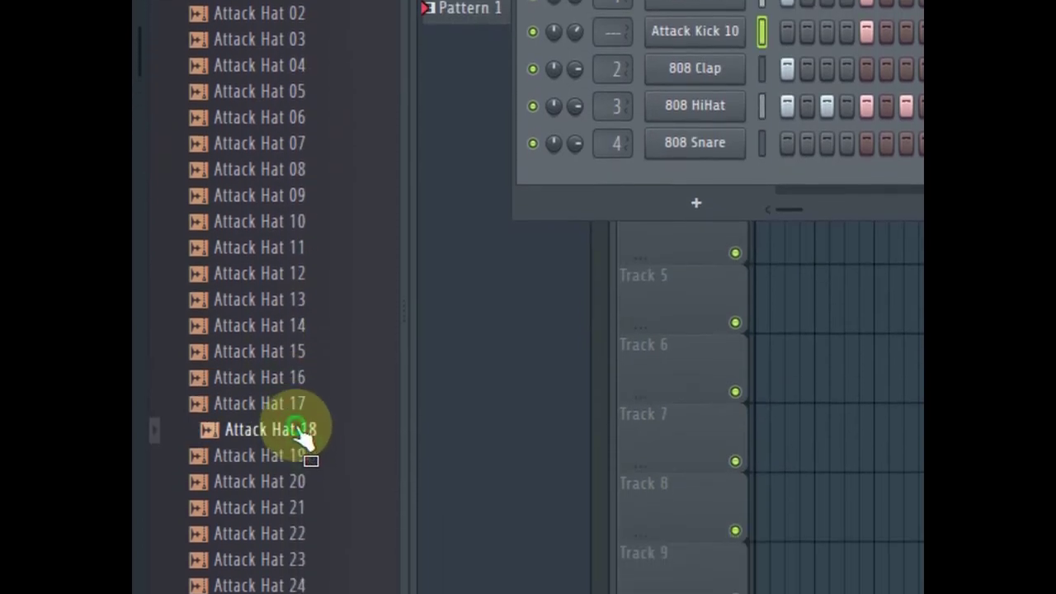
{"action": "left_click_drag", "start_coordinate": [283, 442], "coordinate": [706, 140]}
Step: Fill the Attack Hat 18 channel on every 2 steps across the whole pattern
{"action": "right_click", "coordinate": [706, 170]}
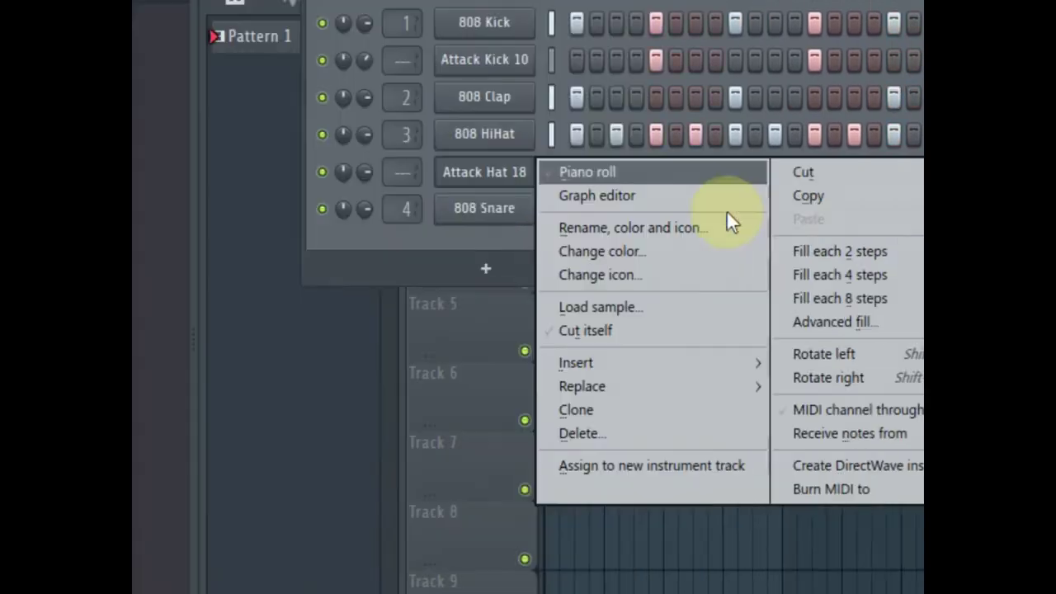
{"action": "left_click", "coordinate": [1055, 253]}
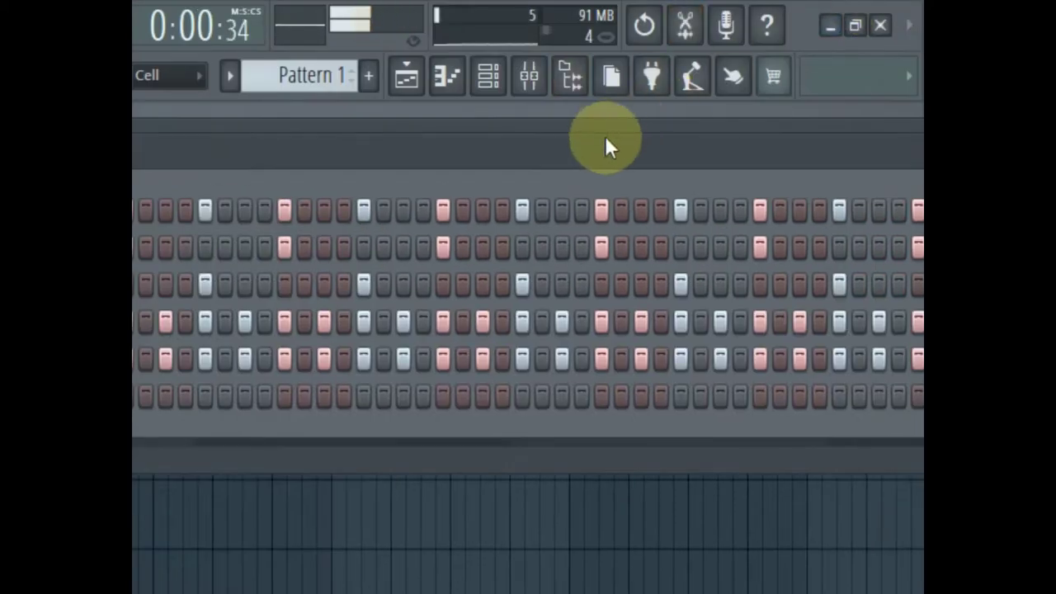
{"action": "left_click_drag", "start_coordinate": [628, 143], "coordinate": [330, 166]}
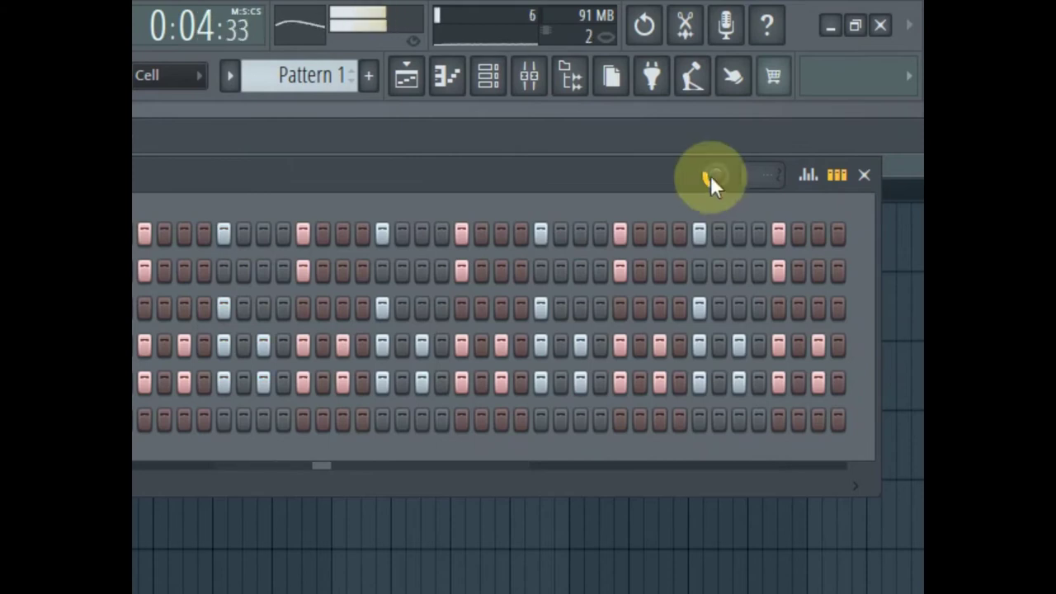
{"action": "left_click_drag", "start_coordinate": [333, 178], "coordinate": [658, 143]}
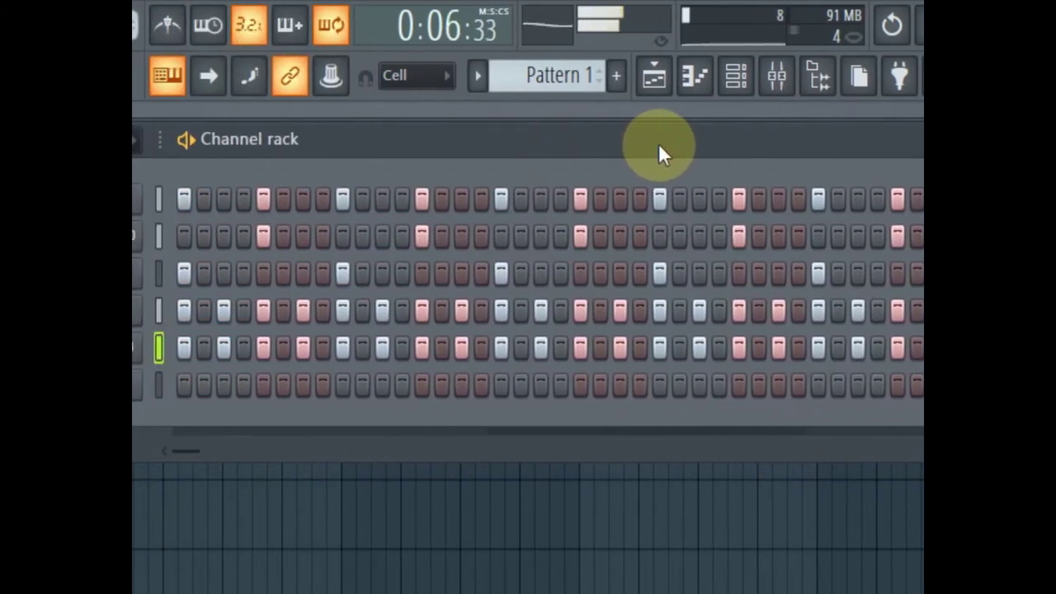
Step: Audition the open hat samples and replace the Attack Hat 18 channel's sample with Attack OHat 09
{"action": "left_click", "coordinate": [304, 448]}
{"action": "scroll", "coordinate": [303, 386], "scroll_direction": "down", "scroll_amount": 6}
{"action": "left_click", "coordinate": [302, 341]}
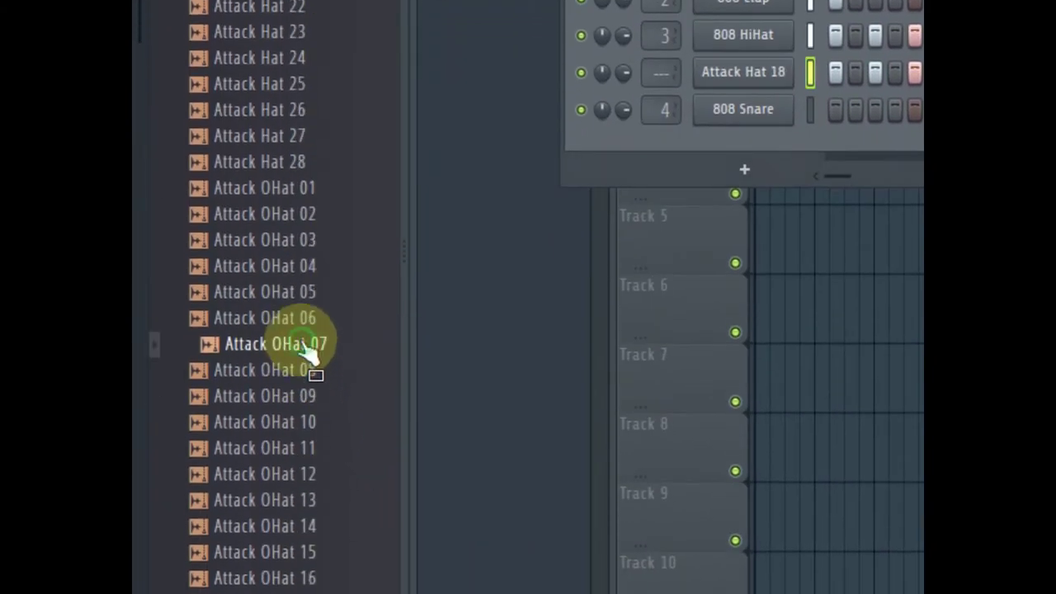
{"action": "left_click", "coordinate": [293, 395]}
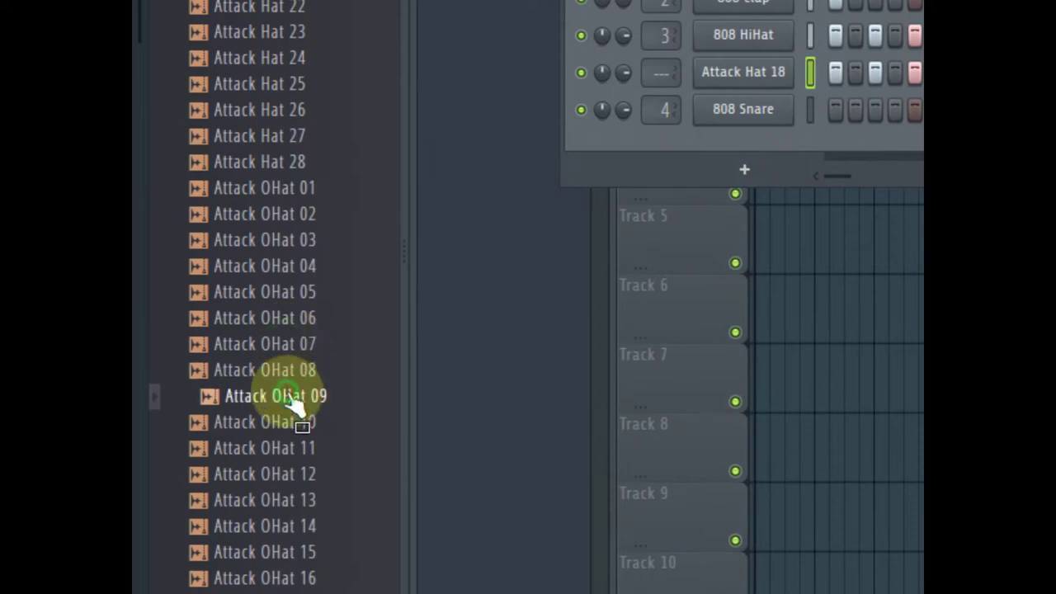
{"action": "left_click_drag", "start_coordinate": [605, 176], "coordinate": [742, 82]}
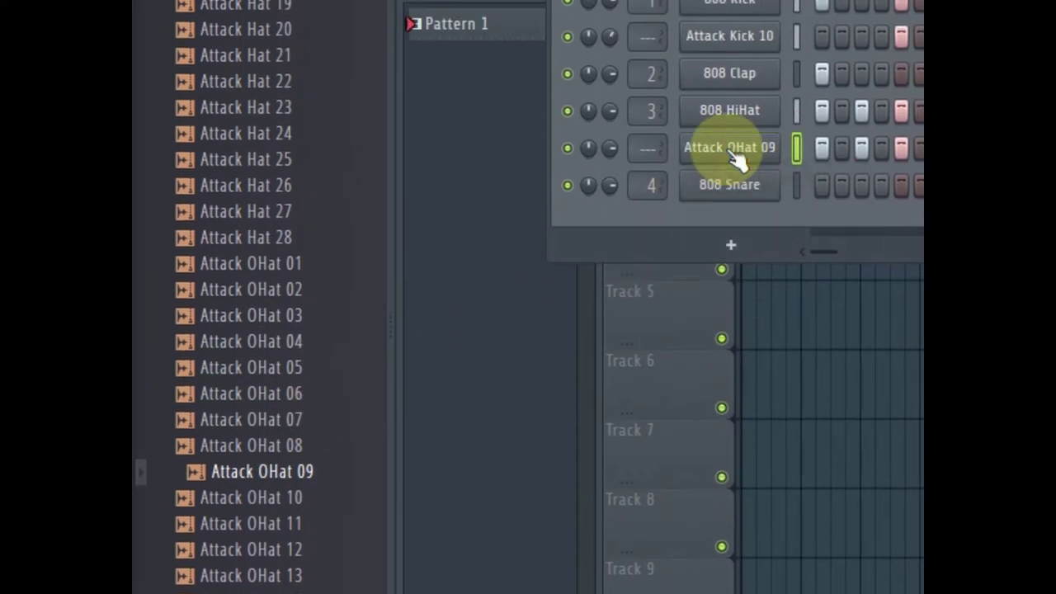
Step: Try Attack OHat 10 on the added hat channel and replace it with Attack OHat 13
{"action": "left_click", "coordinate": [263, 500]}
{"action": "left_click_drag", "start_coordinate": [262, 500], "coordinate": [726, 147]}
{"action": "scroll", "coordinate": [382, 330], "scroll_direction": "down", "scroll_amount": 4}
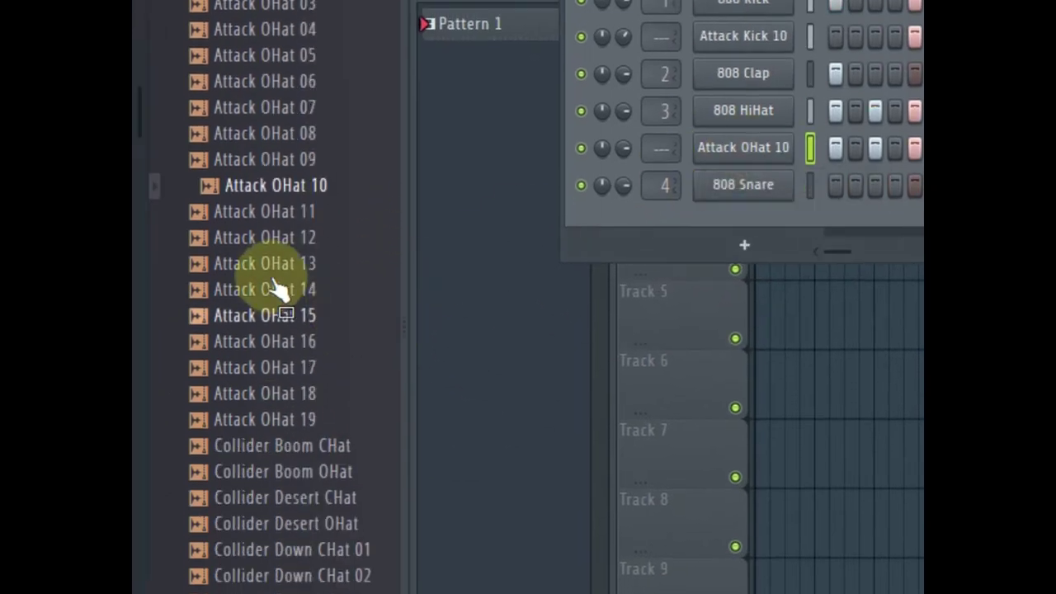
{"action": "left_click_drag", "start_coordinate": [305, 260], "coordinate": [764, 145]}
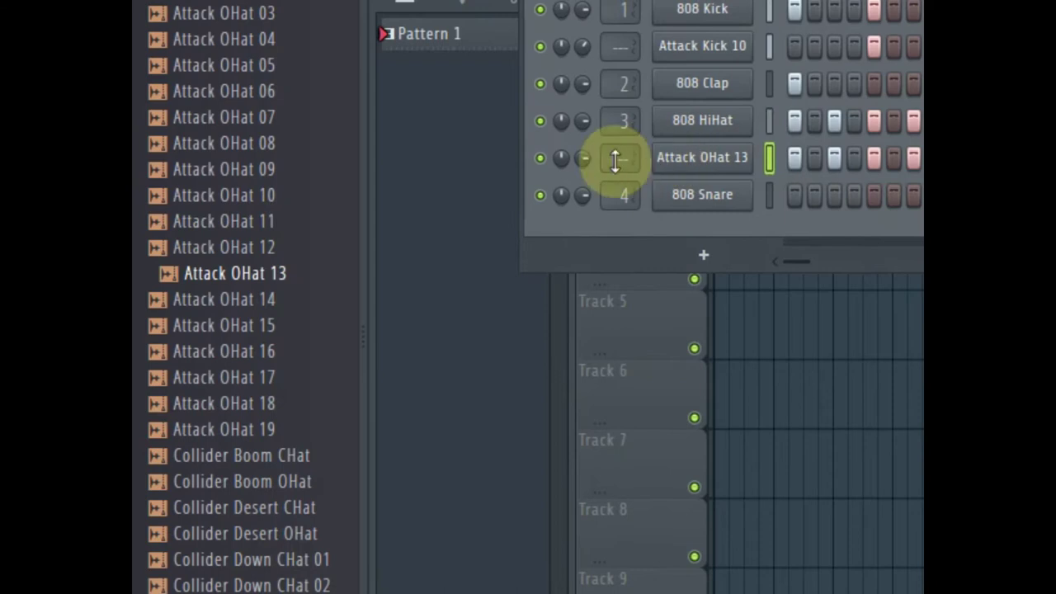
Step: Audition the Collider hat samples and replace the Attack OHat 13 channel's sample with Collider Third OHat 01
{"action": "left_click", "coordinate": [207, 457]}
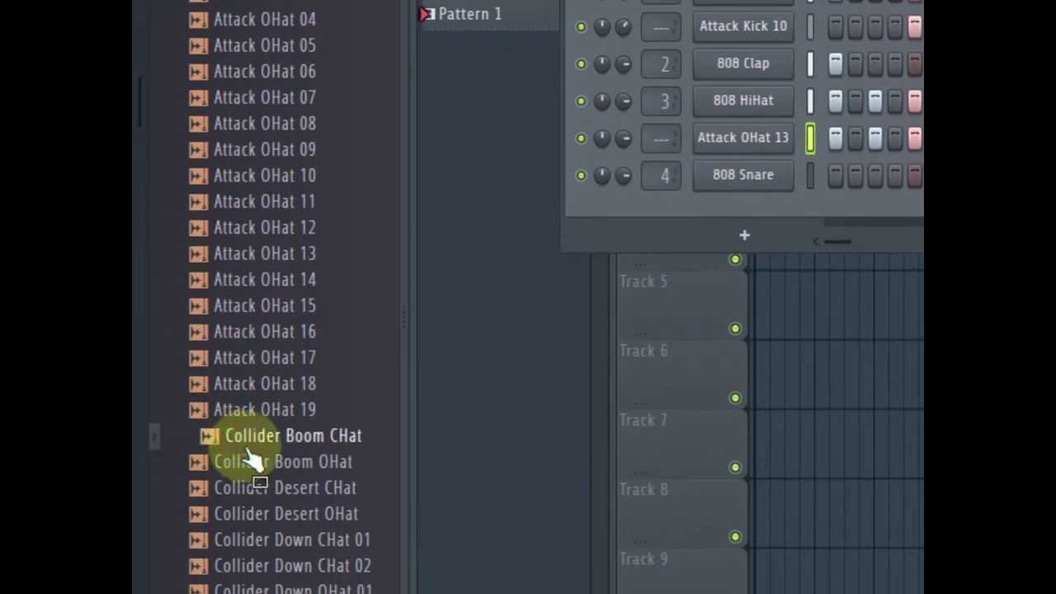
{"action": "scroll", "coordinate": [231, 436], "scroll_direction": "down", "scroll_amount": 4}
{"action": "key", "text": "Down"}
{"action": "key", "text": "Down"}
{"action": "key", "text": "Down"}
{"action": "key", "text": "Down"}
{"action": "key", "text": "Down"}
{"action": "key", "text": "Down"}
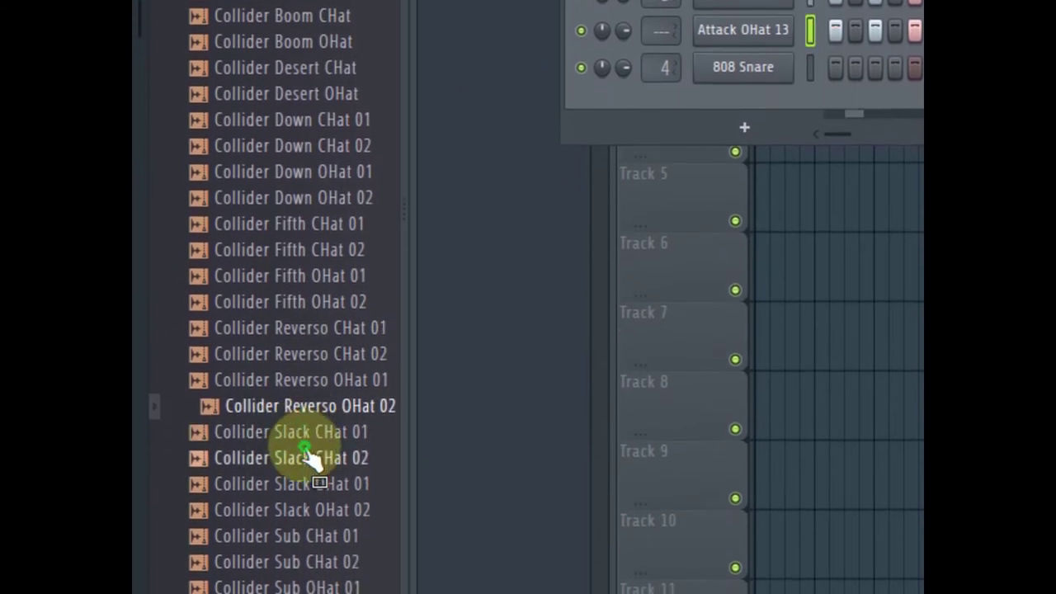
{"action": "scroll", "coordinate": [269, 226], "scroll_direction": "down", "scroll_amount": 6}
{"action": "left_click", "coordinate": [270, 228]}
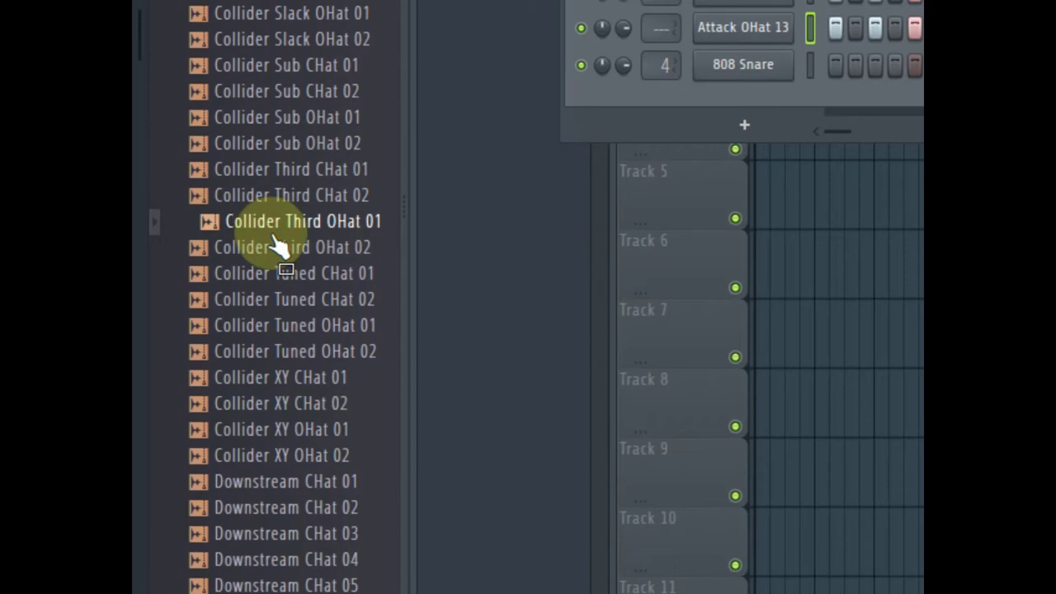
{"action": "left_click_drag", "start_coordinate": [281, 239], "coordinate": [719, 32]}
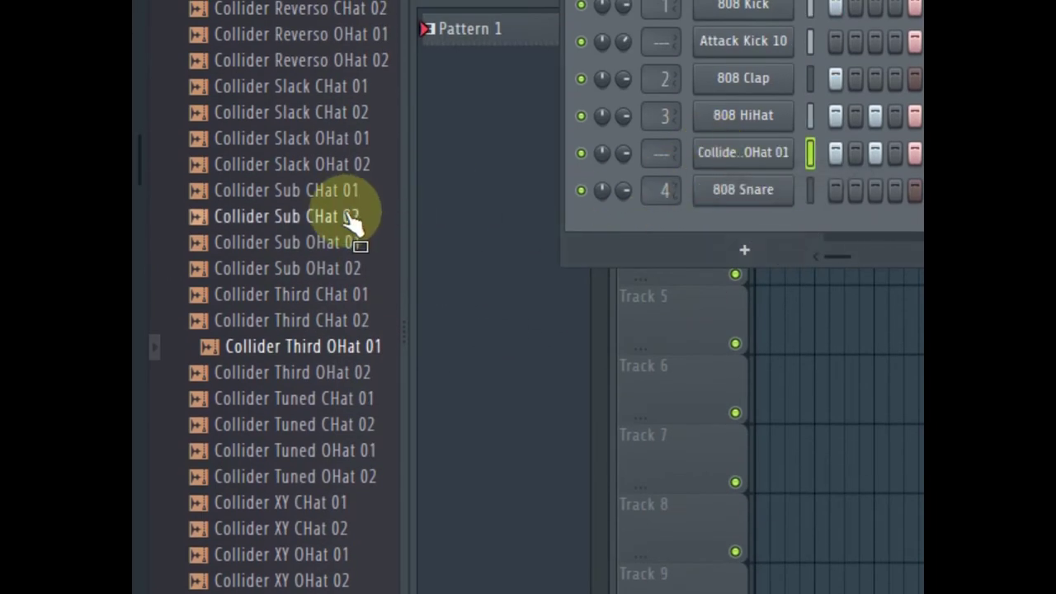
Step: Audition the Attack Shaker samples in the Shakers folder and replace the Collider Third OHat 01 channel's sample with Attack Shaker 10
{"action": "scroll", "coordinate": [354, 225], "scroll_direction": "up", "scroll_amount": 18}
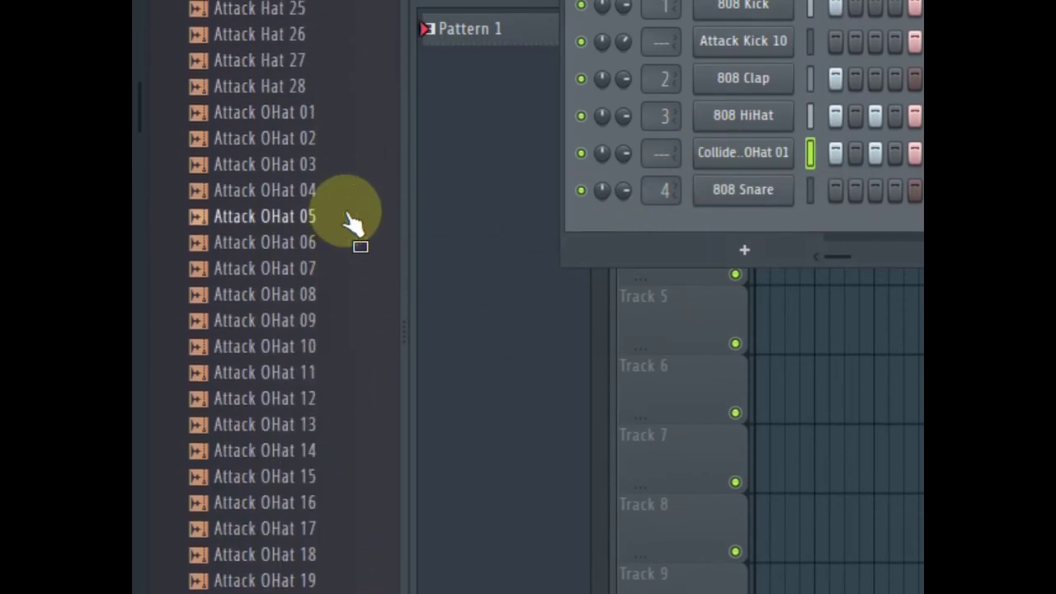
{"action": "scroll", "coordinate": [353, 224], "scroll_direction": "up", "scroll_amount": 5}
{"action": "scroll", "coordinate": [353, 224], "scroll_direction": "down", "scroll_amount": 3}
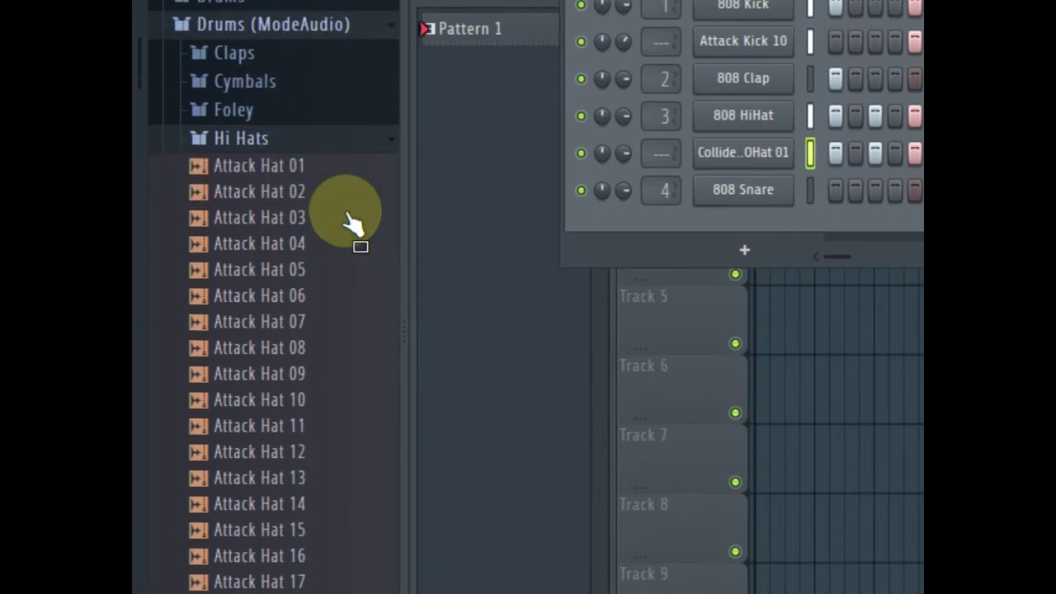
{"action": "left_click", "coordinate": [294, 147]}
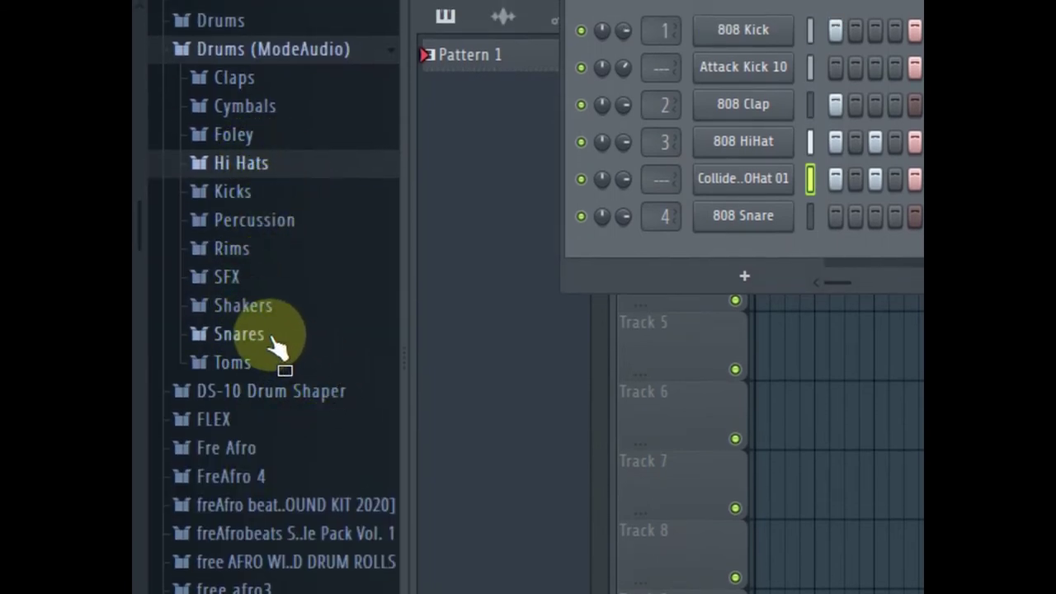
{"action": "left_click", "coordinate": [272, 305]}
{"action": "left_click_drag", "start_coordinate": [277, 319], "coordinate": [283, 161]}
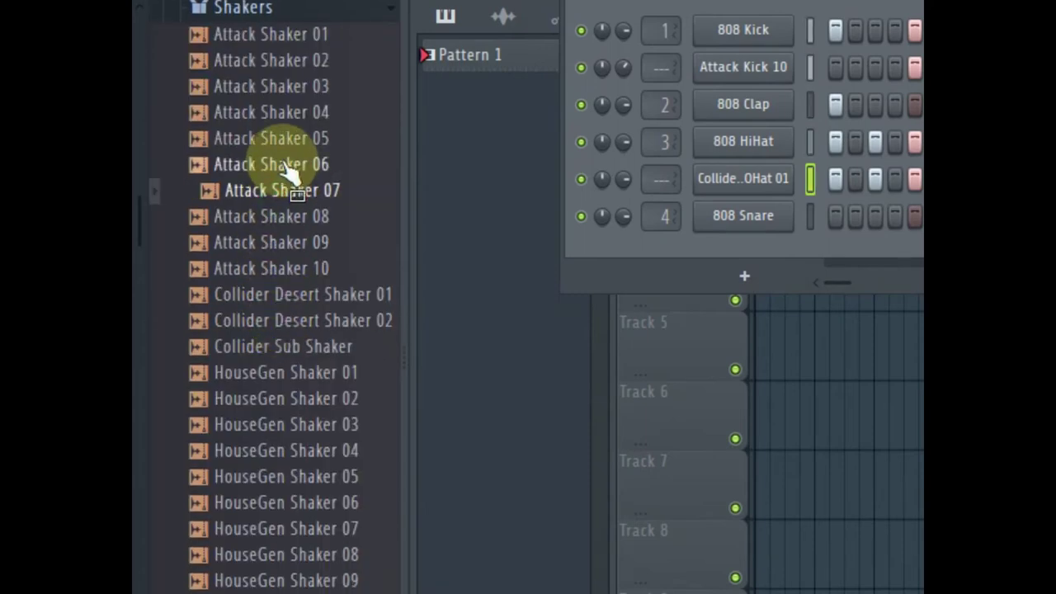
{"action": "left_click_drag", "start_coordinate": [283, 198], "coordinate": [291, 62]}
{"action": "left_click_drag", "start_coordinate": [289, 159], "coordinate": [726, 287]}
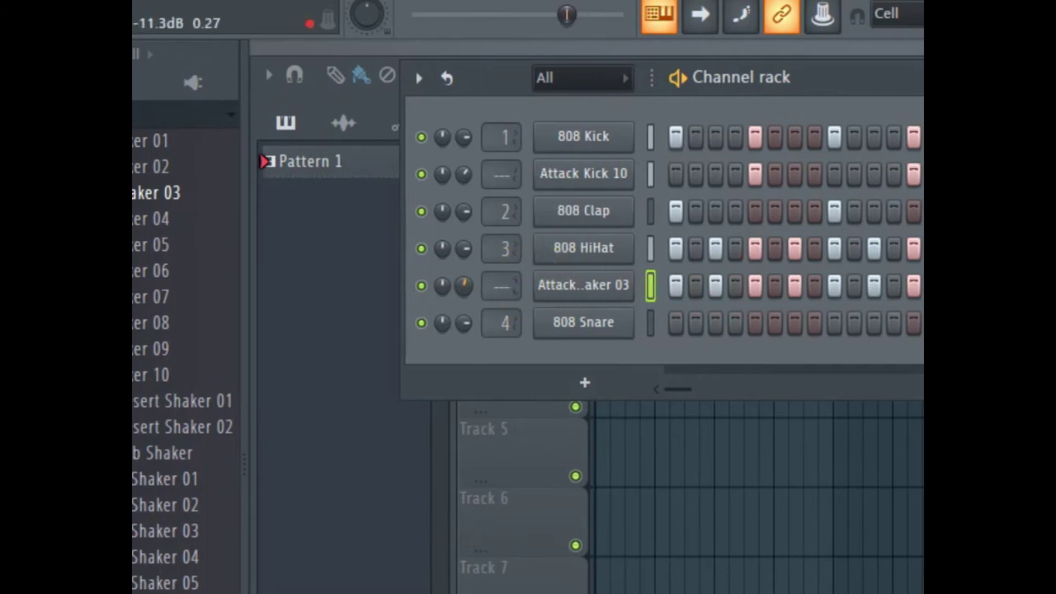
{"action": "left_click_drag", "start_coordinate": [274, 269], "coordinate": [780, 297]}
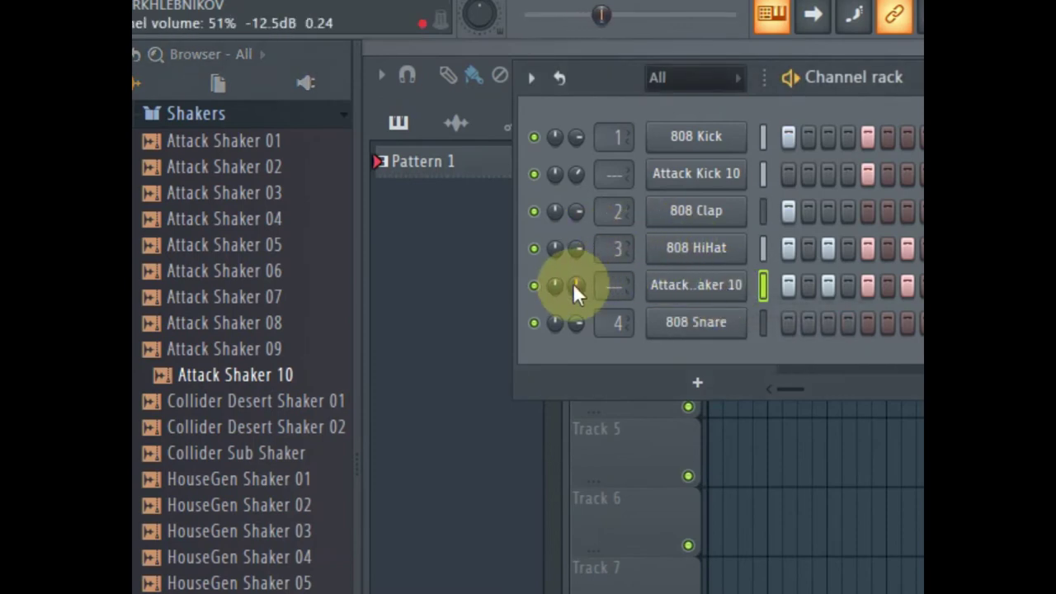
Step: Try removing single Attack Shaker 10 hits within the first 12 steps and restore the hits on every 2 steps
{"action": "left_click", "coordinate": [701, 286]}
{"action": "left_click", "coordinate": [727, 286]}
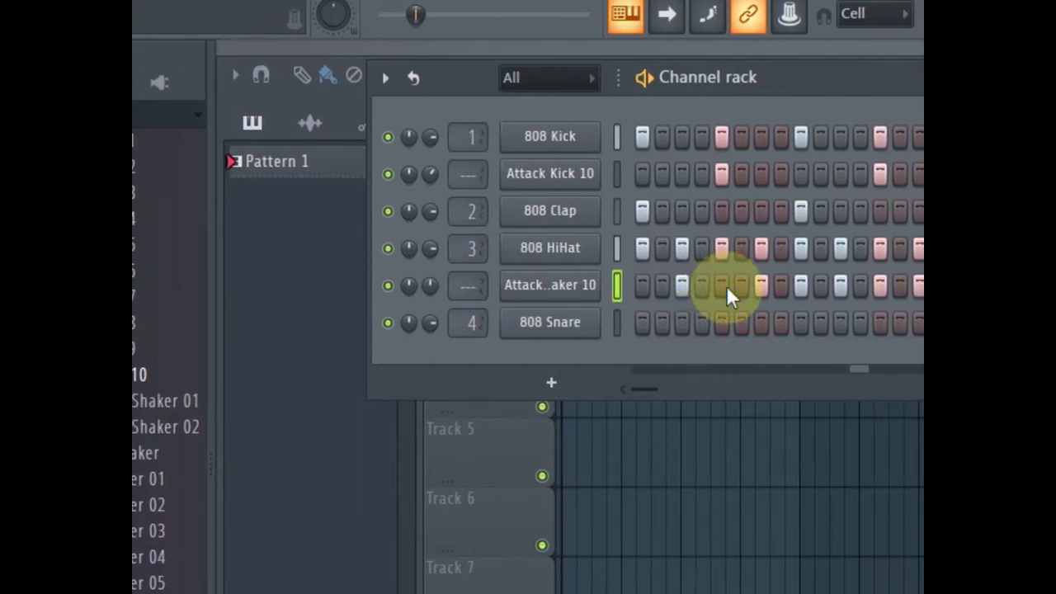
{"action": "left_click", "coordinate": [723, 285]}
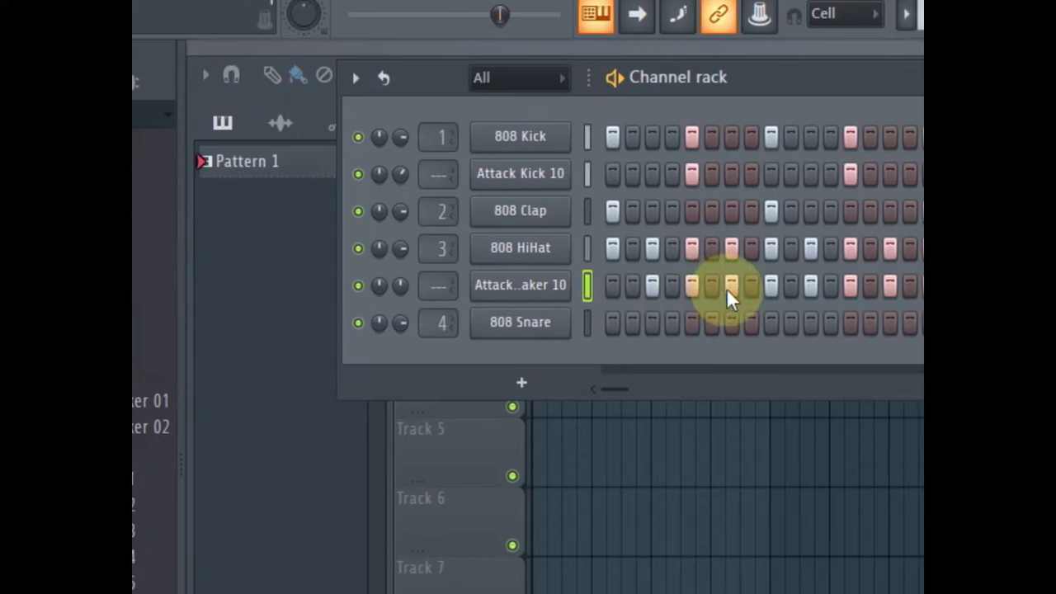
{"action": "left_click", "coordinate": [731, 288]}
{"action": "left_click", "coordinate": [815, 287]}
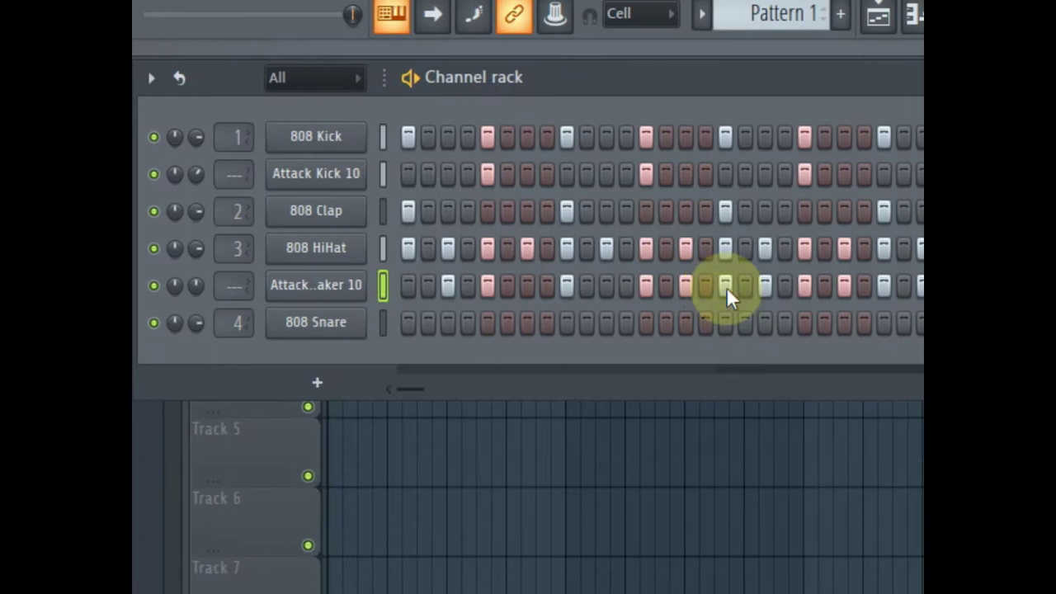
{"action": "left_click", "coordinate": [692, 287]}
{"action": "left_click", "coordinate": [775, 288]}
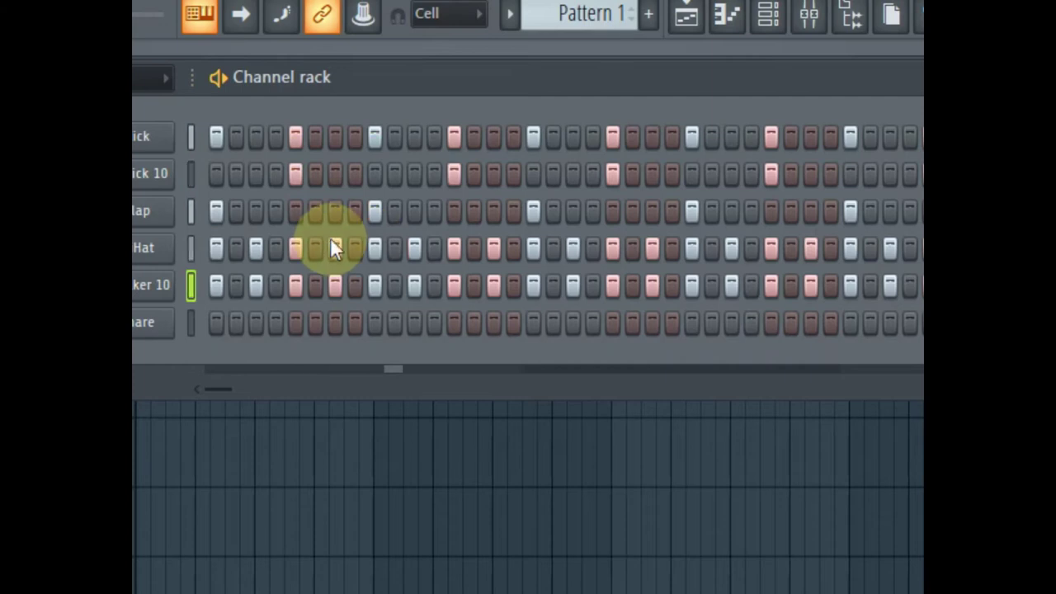
Step: Open the Attack Shaker 10 channel in the piano roll and vary the first seven notes' velocities, lowering the third, fifth and seventh
{"action": "right_click", "coordinate": [165, 286]}
{"action": "left_click", "coordinate": [453, 286]}
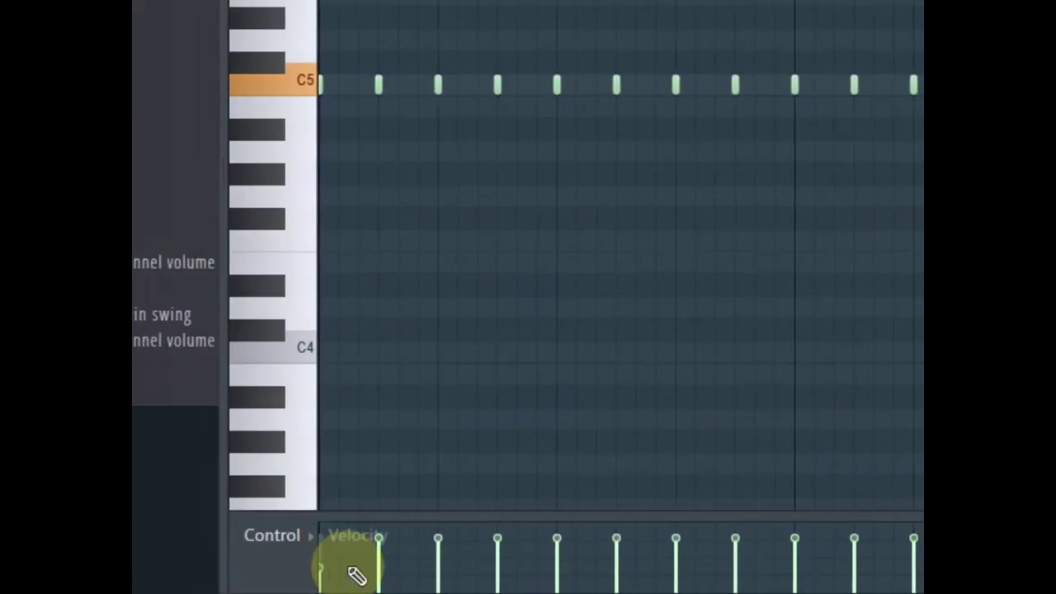
{"action": "left_click_drag", "start_coordinate": [353, 559], "coordinate": [357, 566]}
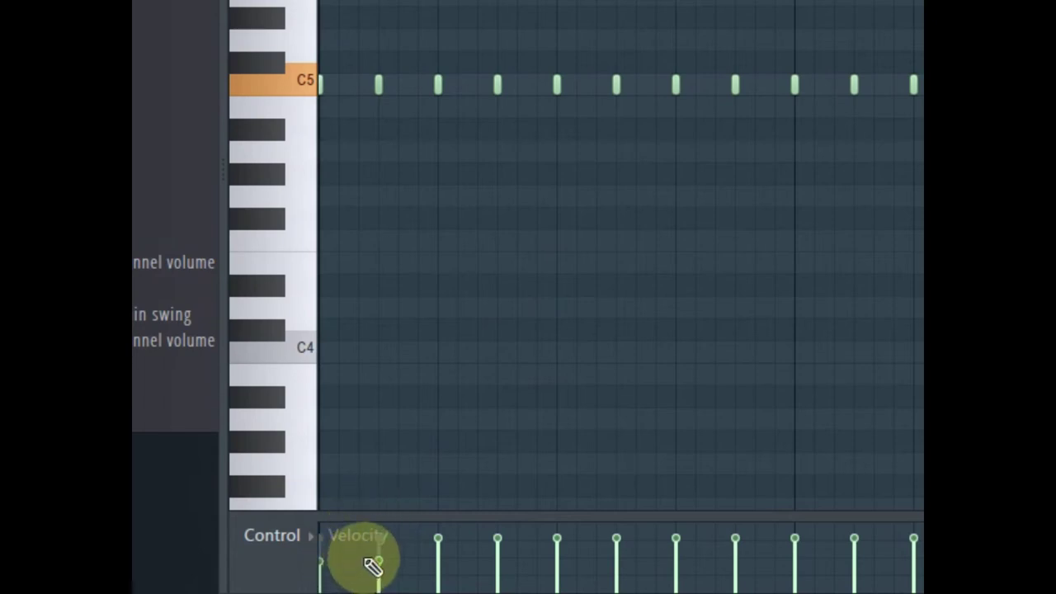
{"action": "key", "text": "space"}
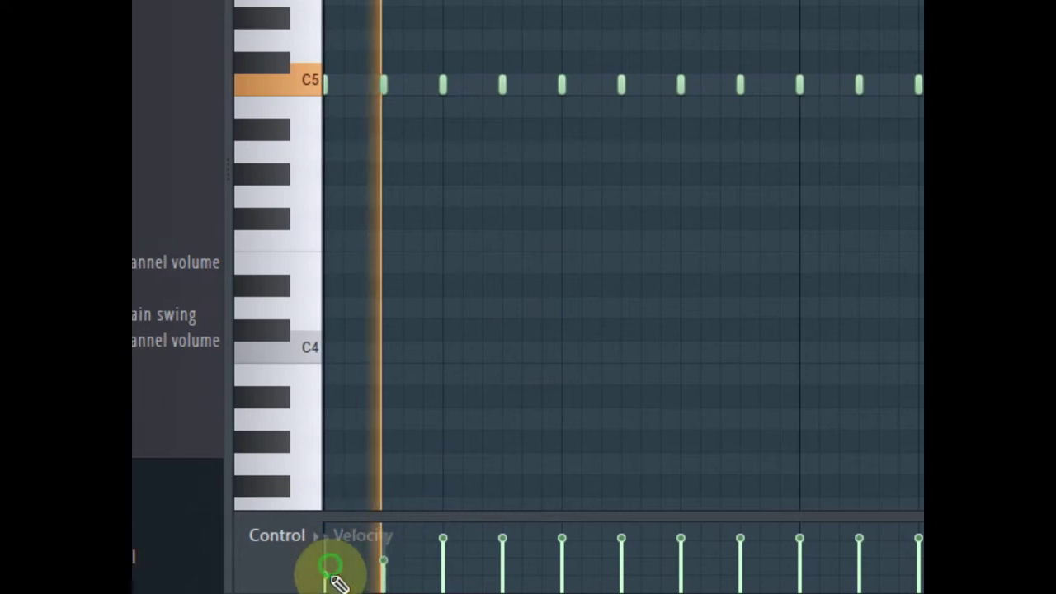
{"action": "left_click", "coordinate": [444, 576]}
{"action": "left_click", "coordinate": [504, 542]}
{"action": "left_click", "coordinate": [561, 577]}
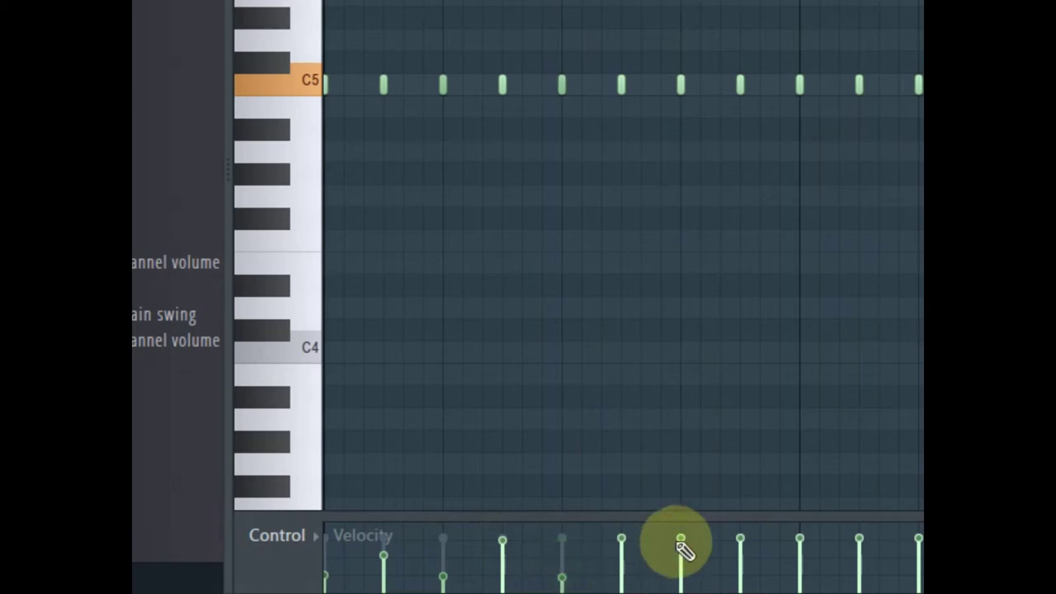
{"action": "left_click", "coordinate": [683, 556]}
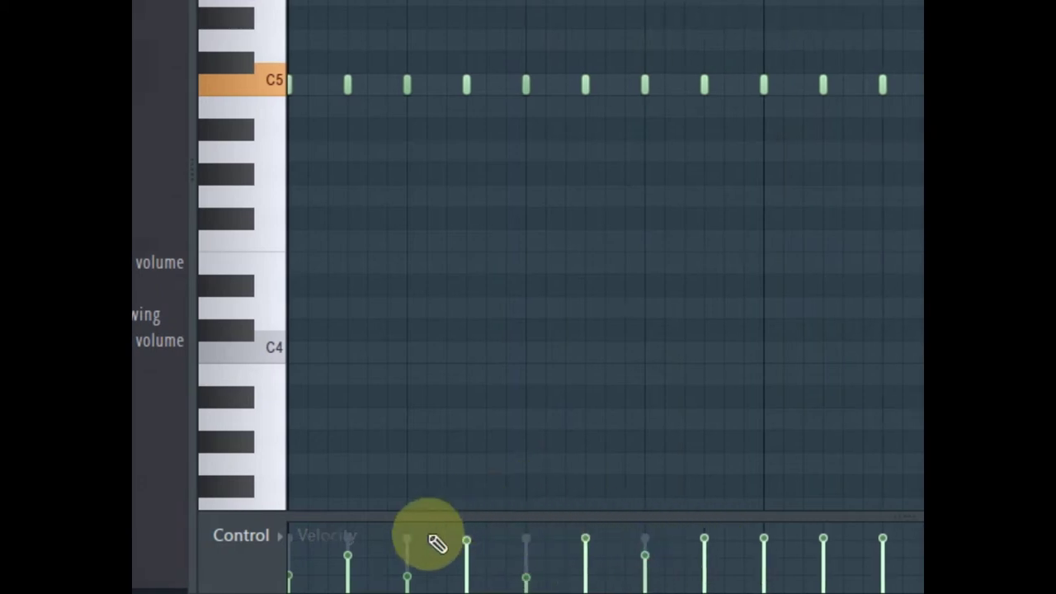
{"action": "left_click", "coordinate": [348, 546]}
{"action": "key", "text": "space"}
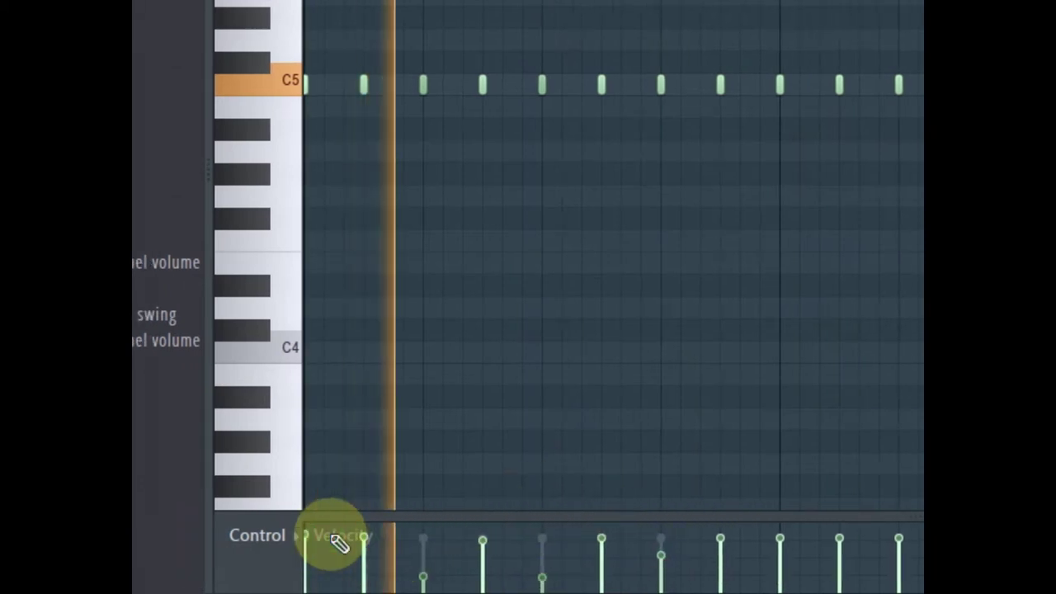
Step: Enlarge the note velocity lane and level the first two Attack Shaker 10 notes with the fourth note
{"action": "left_click_drag", "start_coordinate": [335, 516], "coordinate": [364, 247]}
{"action": "left_click", "coordinate": [361, 269]}
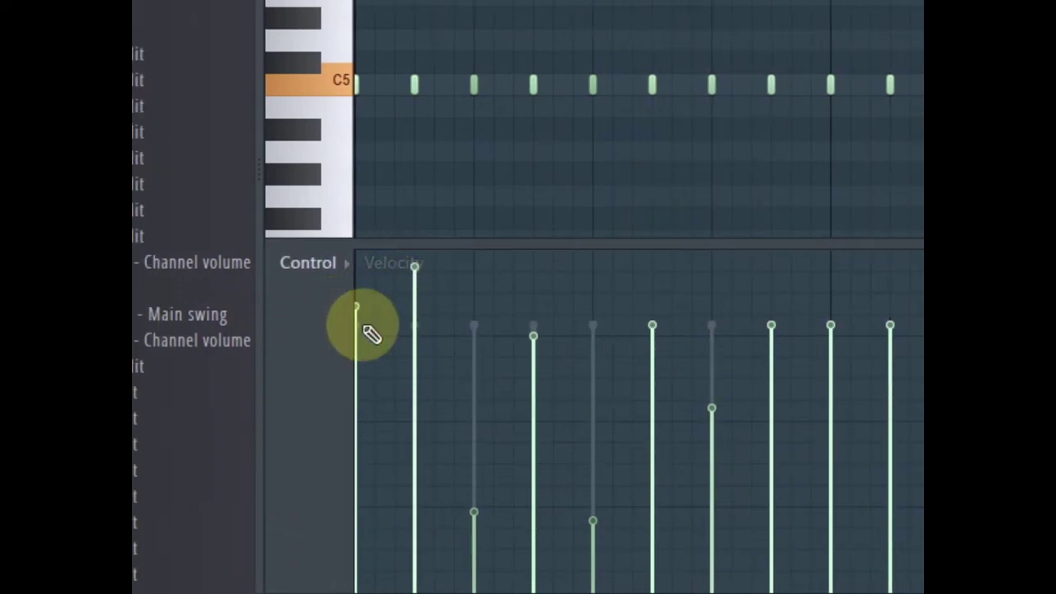
{"action": "left_click", "coordinate": [344, 263]}
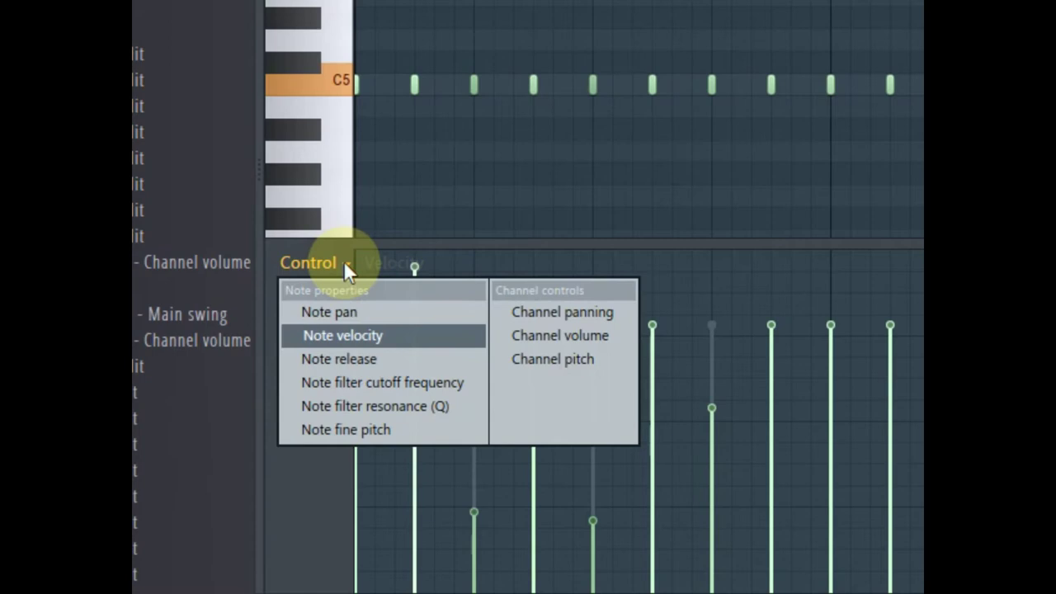
{"action": "left_click", "coordinate": [385, 338]}
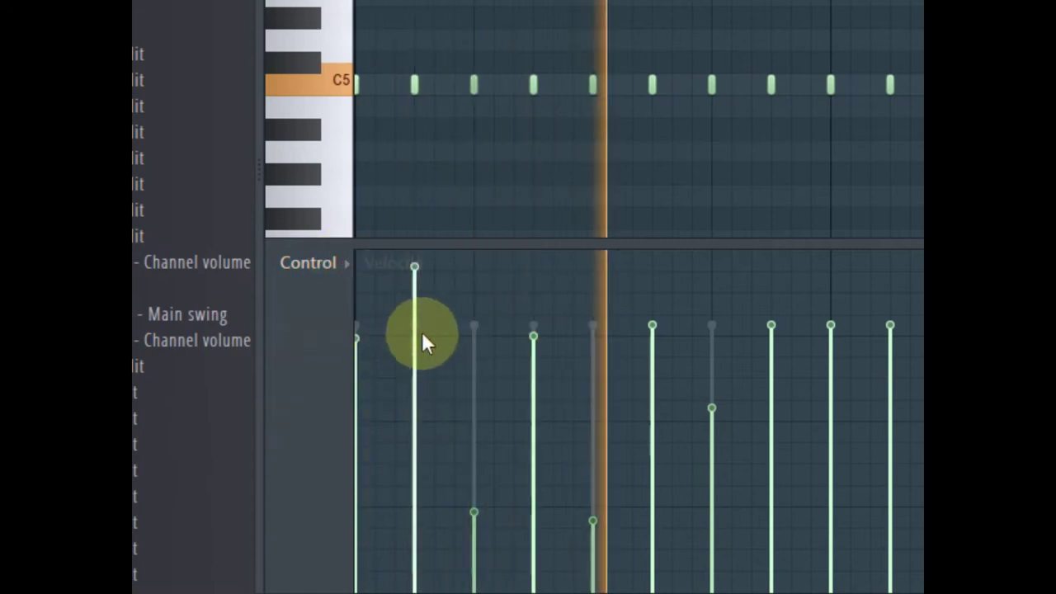
{"action": "left_click", "coordinate": [415, 305]}
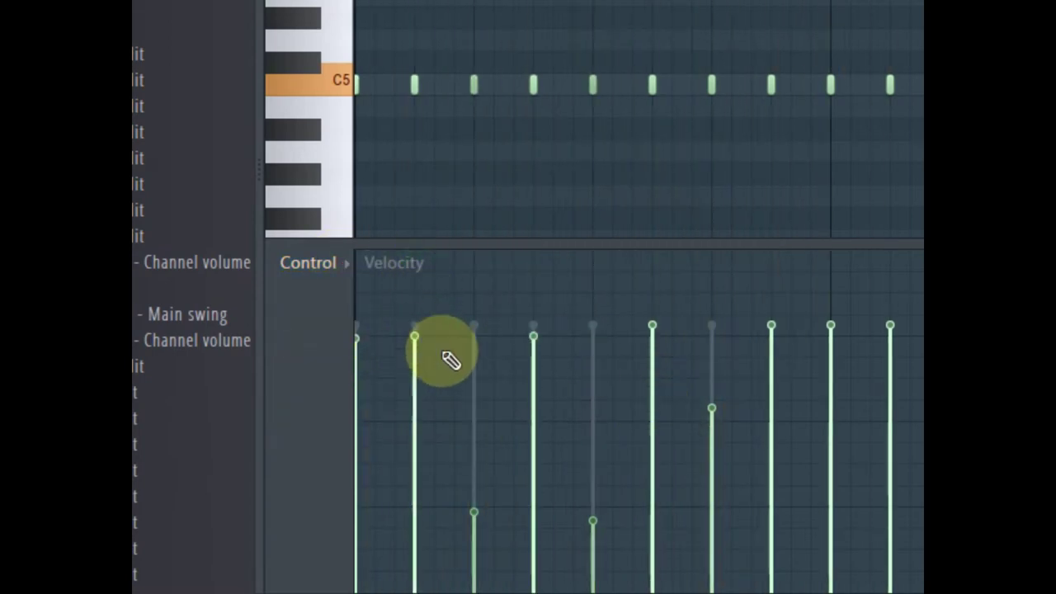
Step: Lower the velocities of several Attack Shaker 10 notes from bar 2 onward by differing amounts
{"action": "left_click_drag", "start_coordinate": [846, 358], "coordinate": [846, 418]}
{"action": "left_click_drag", "start_coordinate": [726, 330], "coordinate": [726, 474]}
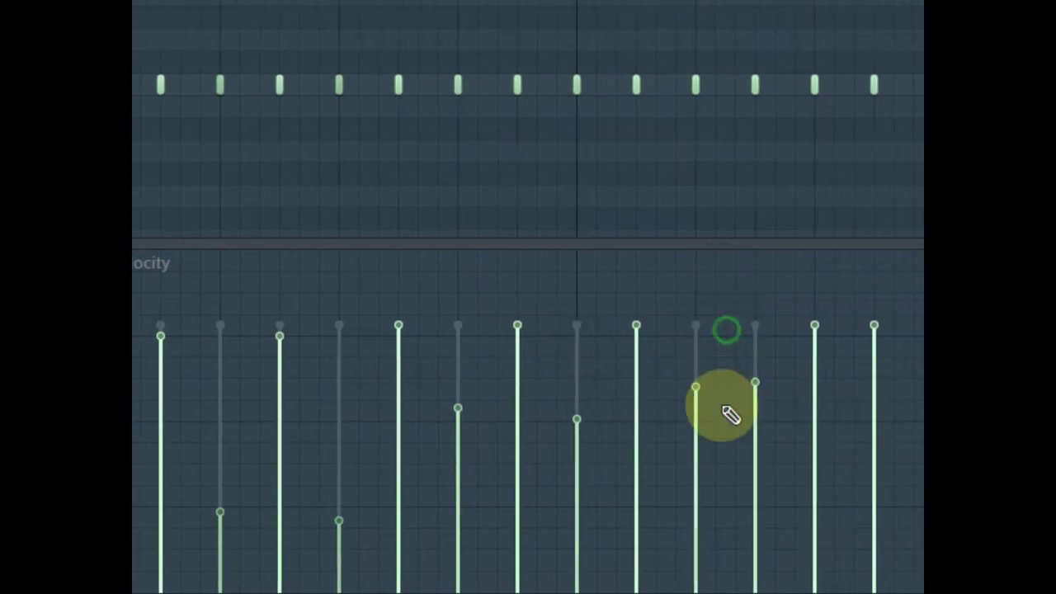
{"action": "mouse_move", "coordinate": [726, 371]}
{"action": "left_mouse_down"}
{"action": "mouse_move", "coordinate": [726, 306]}
{"action": "mouse_move", "coordinate": [816, 382]}
{"action": "mouse_move", "coordinate": [788, 382]}
{"action": "left_mouse_up"}
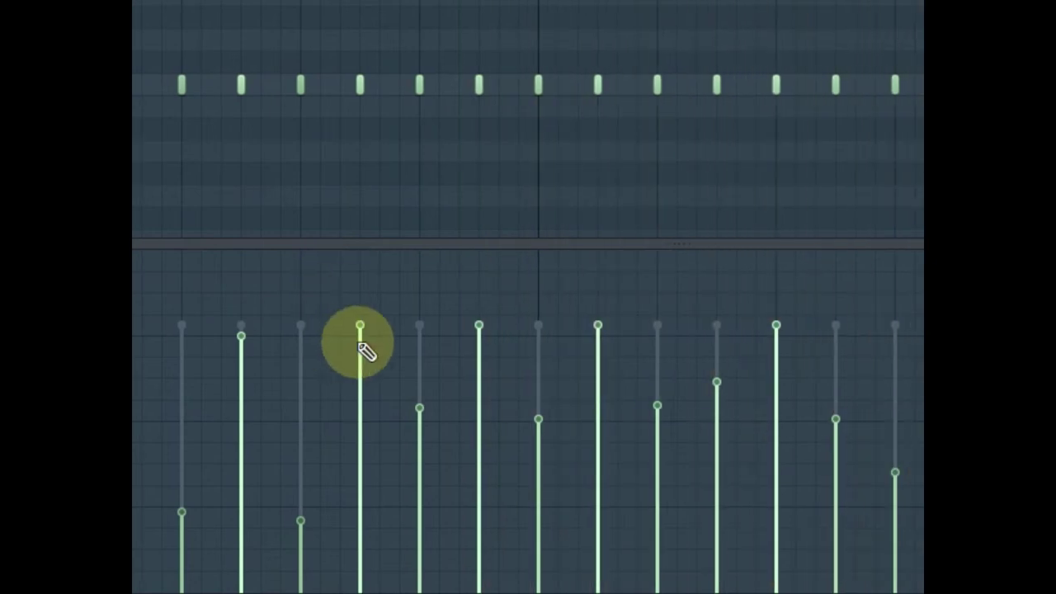
Step: Raise the velocities of the quietest Attack Shaker 10 notes: the fifth in bar 1 and several in late bar 2 and bar 3
{"action": "left_click_drag", "start_coordinate": [300, 495], "coordinate": [300, 437]}
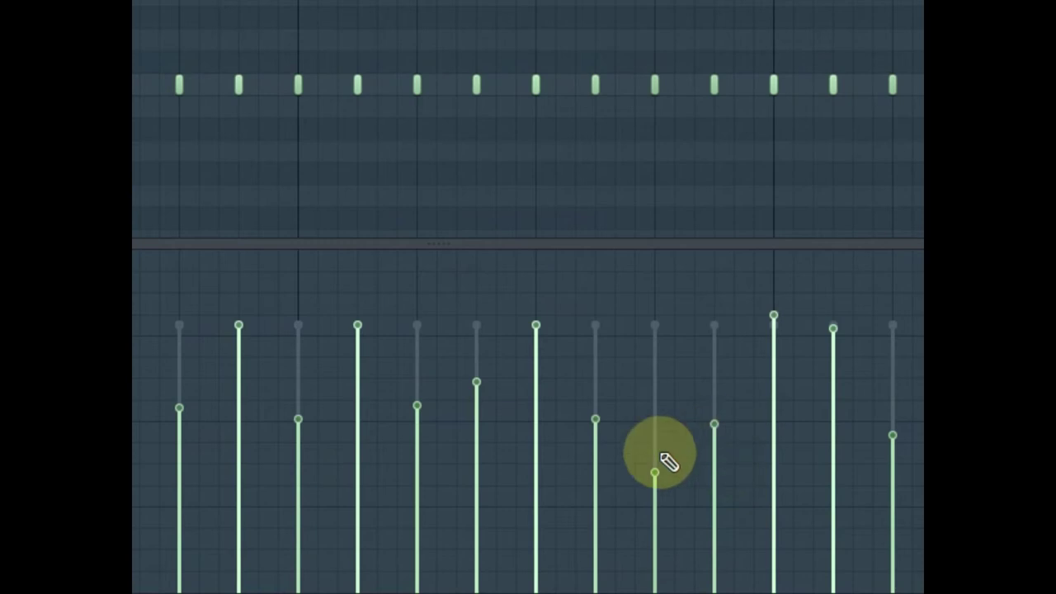
{"action": "left_click", "coordinate": [663, 416]}
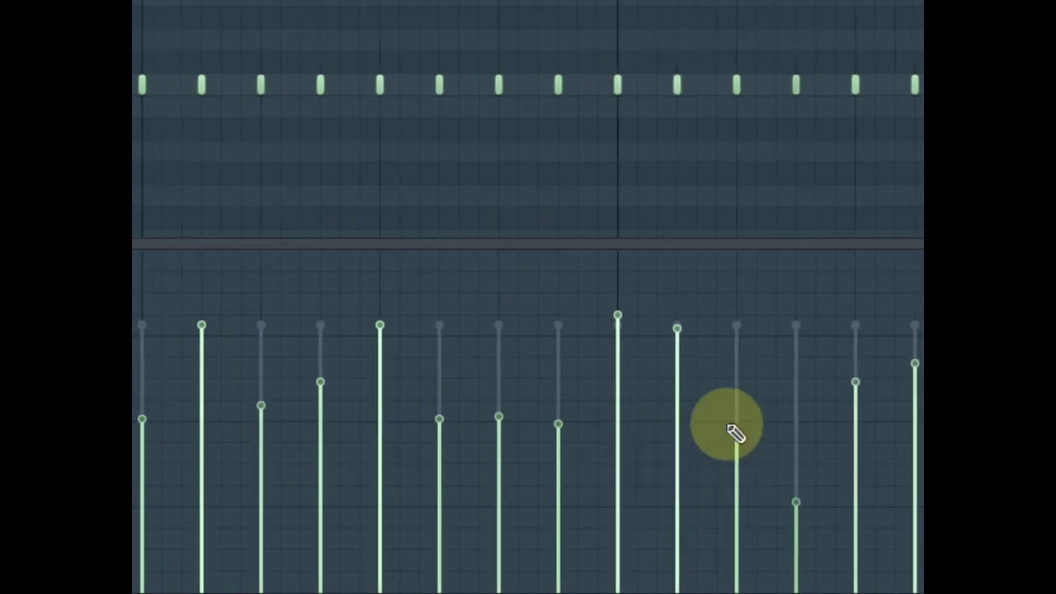
{"action": "left_click", "coordinate": [738, 417]}
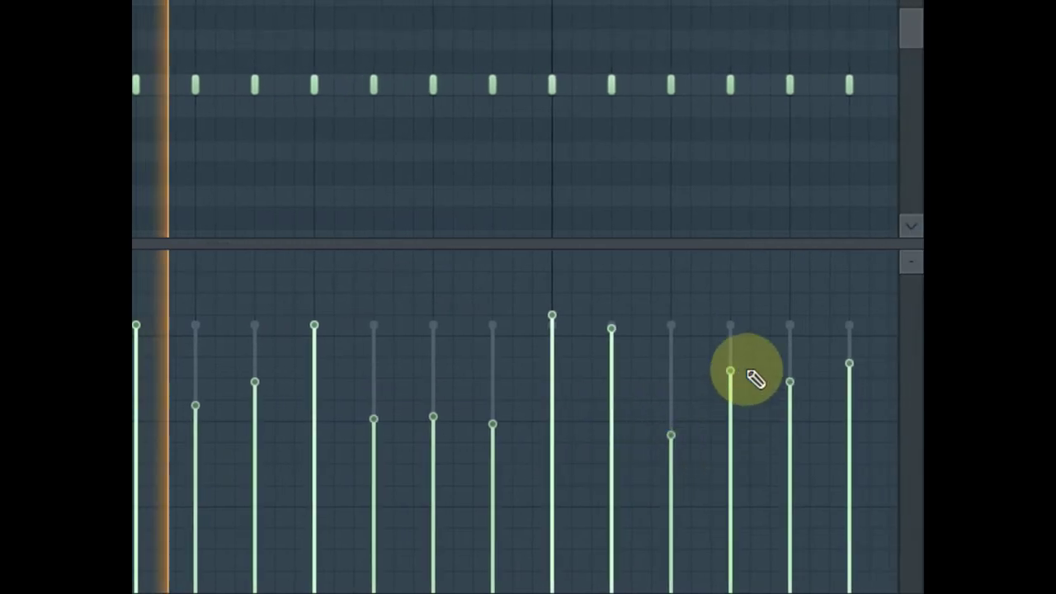
{"action": "left_click", "coordinate": [492, 374]}
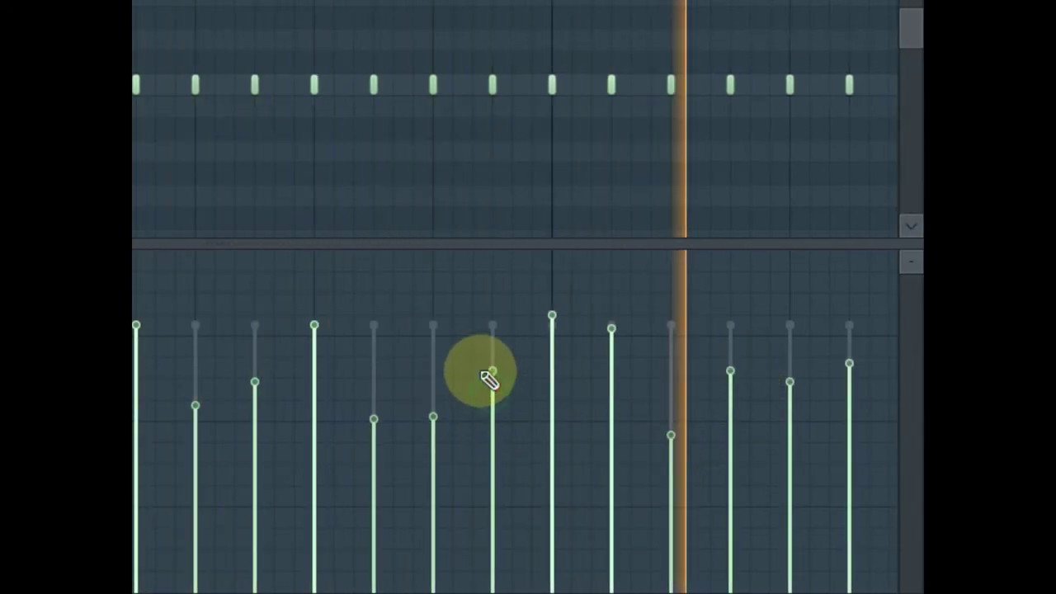
{"action": "left_click", "coordinate": [375, 389]}
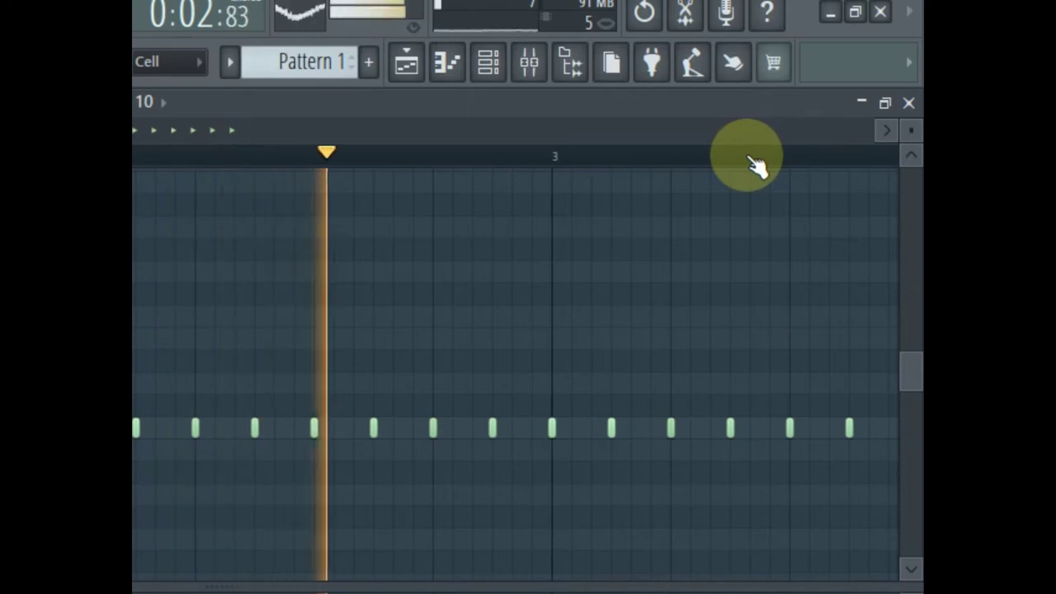
Step: Replay the pattern from bar 1 and lower the velocities of the fifth and seventh Attack Shaker 10 notes
{"action": "key", "text": "space"}
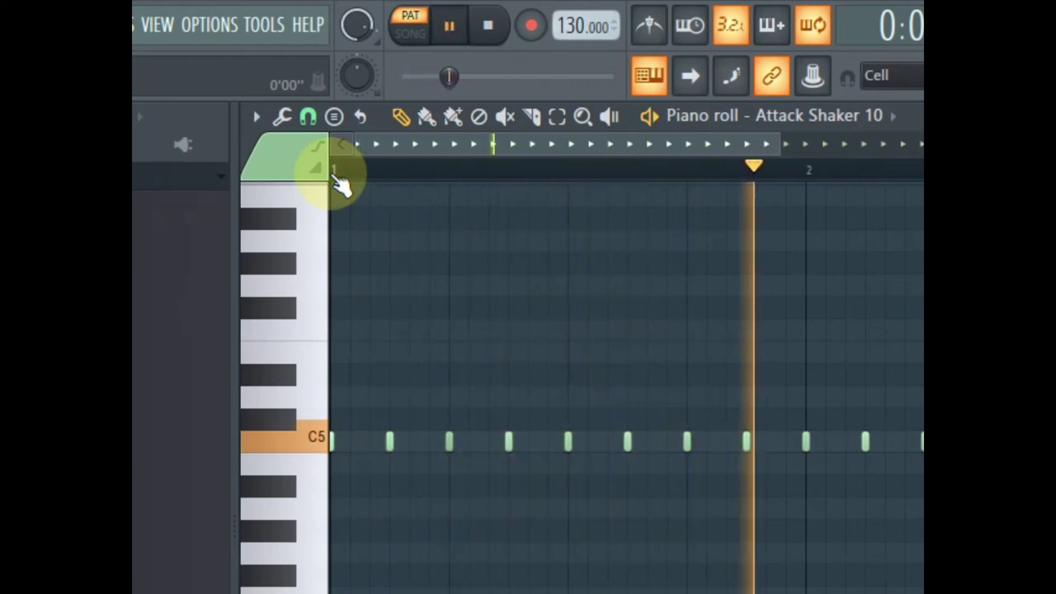
{"action": "key", "text": "space"}
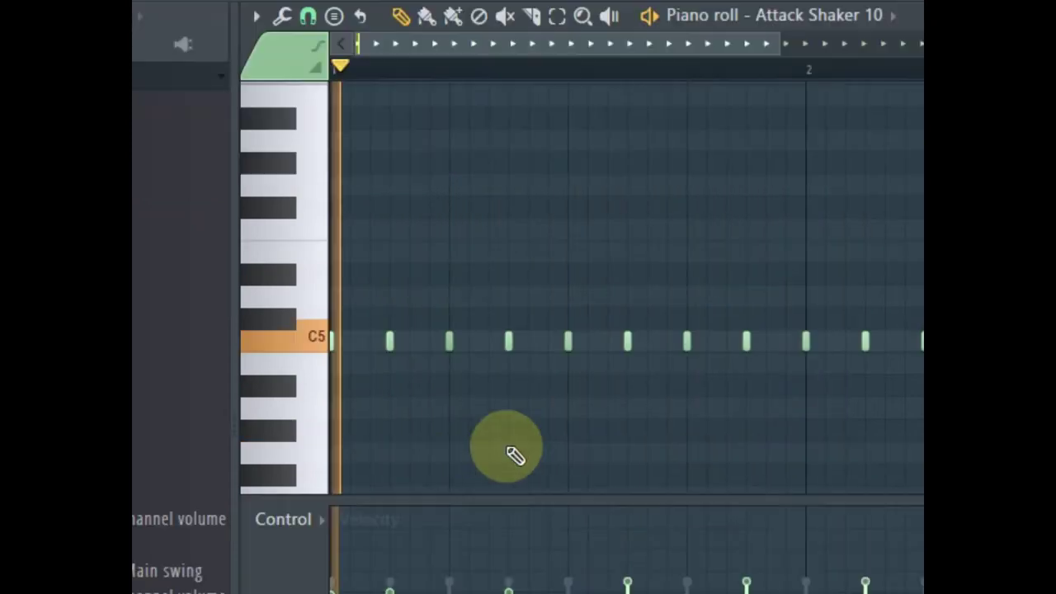
{"action": "key", "text": "space"}
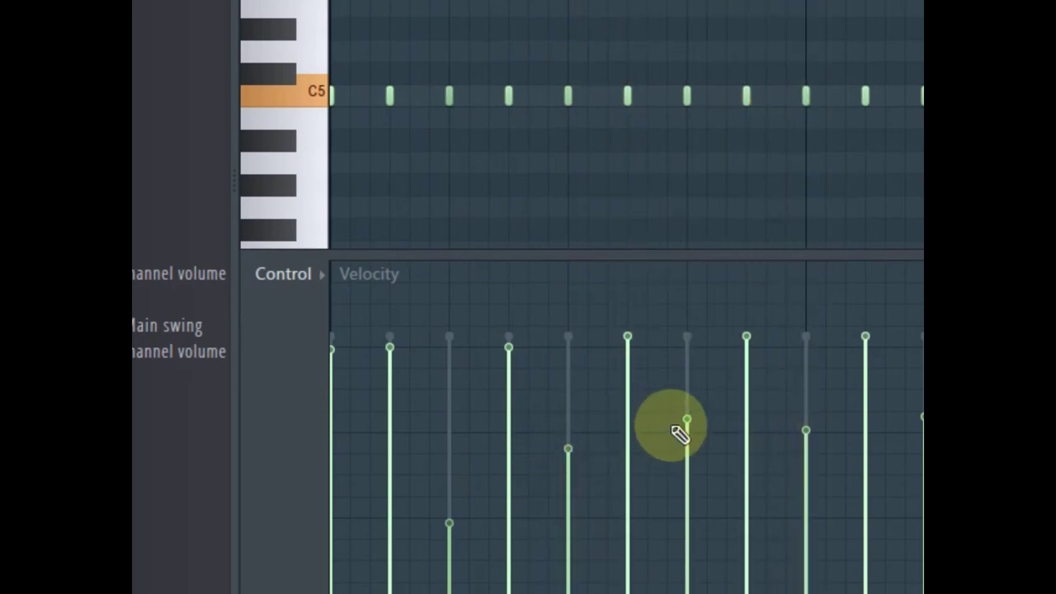
{"action": "left_click_drag", "start_coordinate": [689, 438], "coordinate": [687, 465]}
{"action": "key", "text": "space"}
{"action": "left_click_drag", "start_coordinate": [580, 460], "coordinate": [588, 480]}
{"action": "left_click_drag", "start_coordinate": [701, 476], "coordinate": [696, 478]}
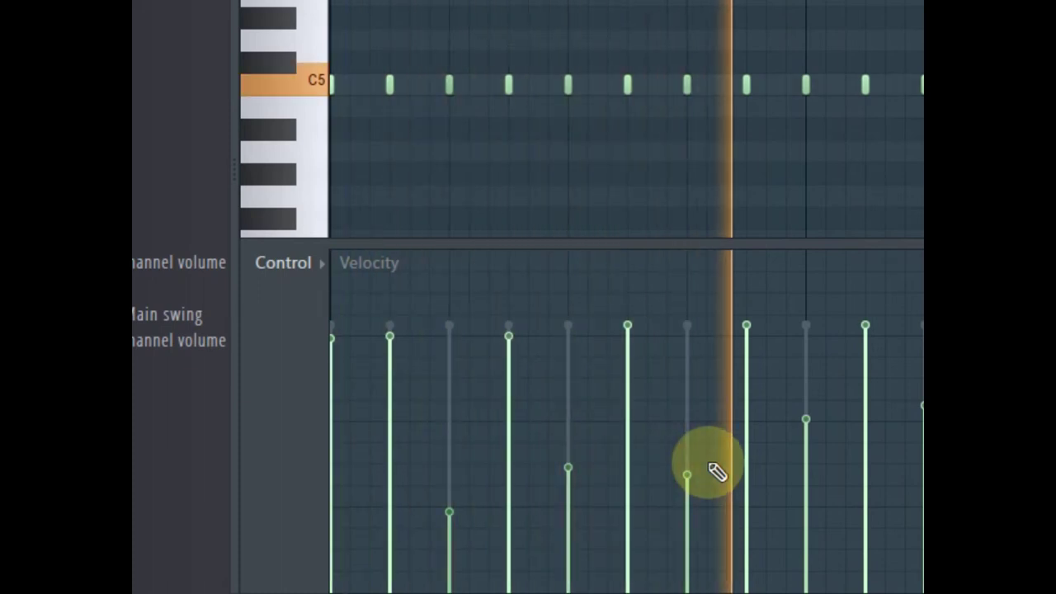
Step: Stop playback and delete all Attack Shaker 10 notes after the first note of bar 2
{"action": "key", "text": "space"}
{"action": "scroll", "coordinate": [900, 69], "scroll_direction": "down", "scroll_amount": 3}
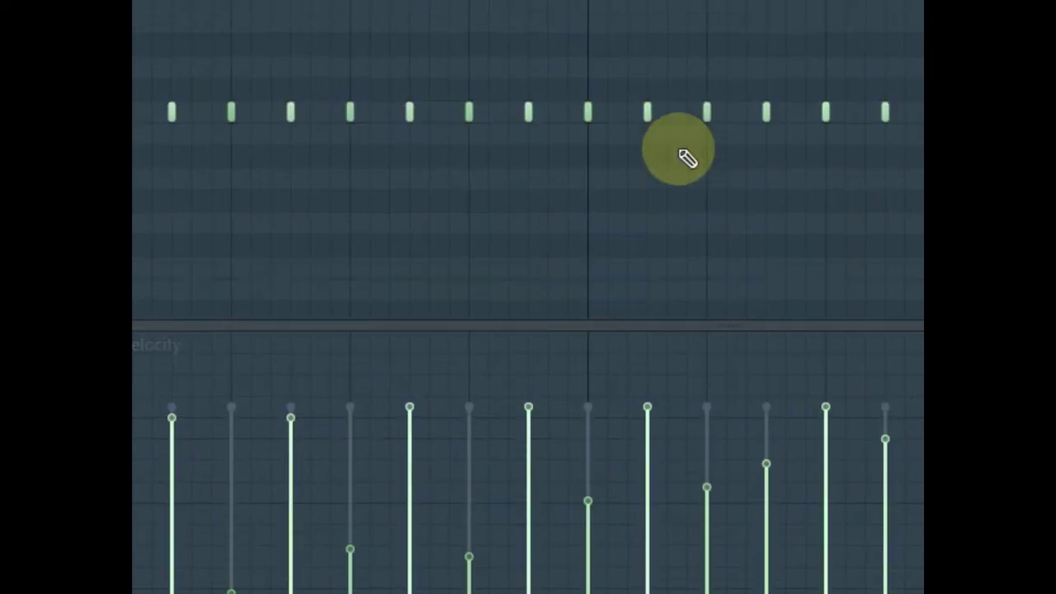
{"action": "scroll", "coordinate": [604, 177], "scroll_direction": "down", "scroll_amount": 3}
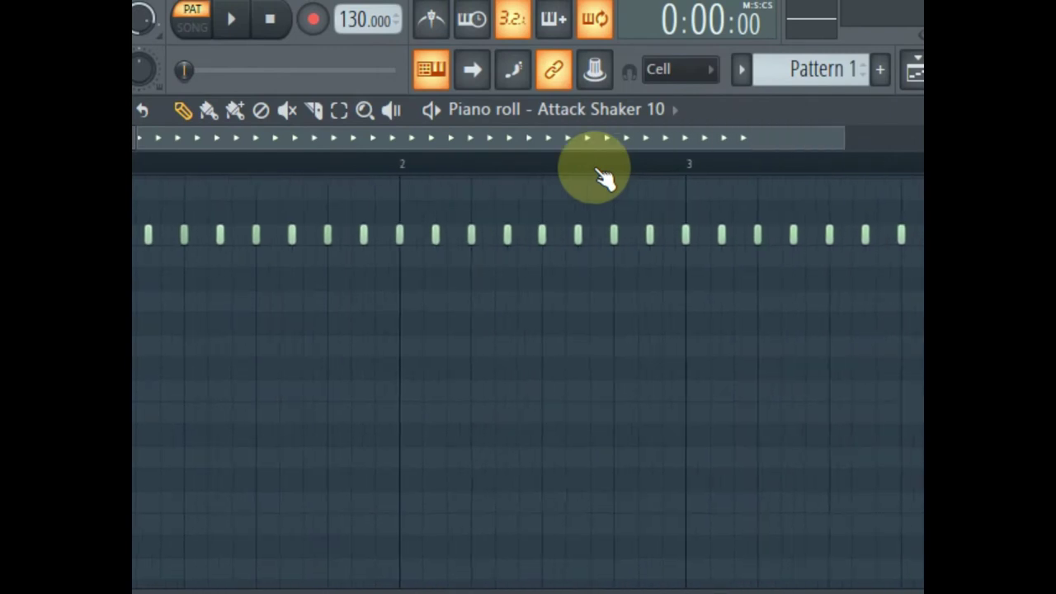
{"action": "scroll", "coordinate": [552, 175], "scroll_direction": "down", "scroll_amount": 1}
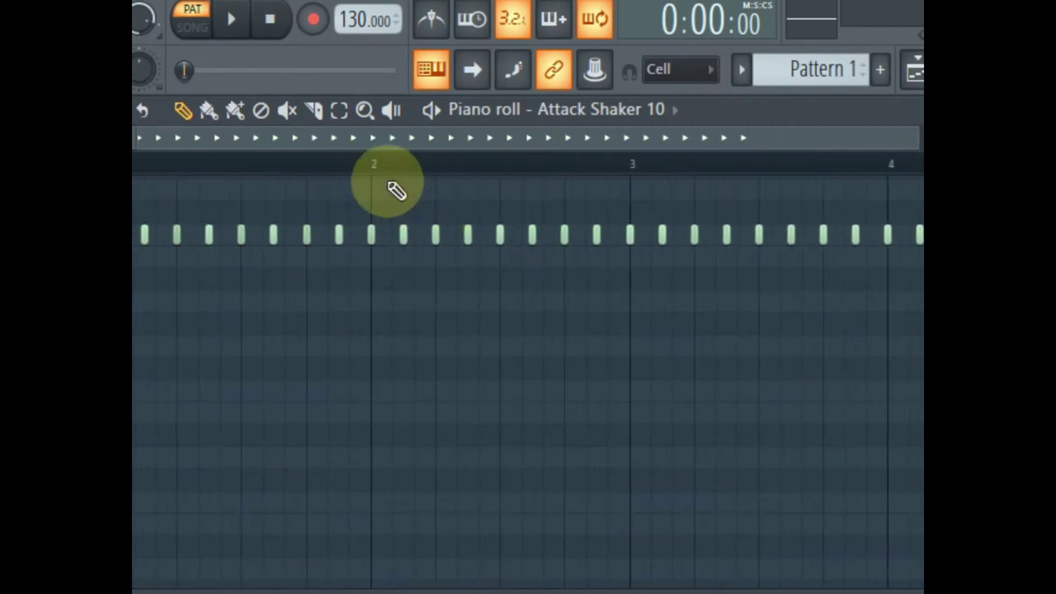
{"action": "left_click_drag", "start_coordinate": [388, 178], "coordinate": [1055, 223]}
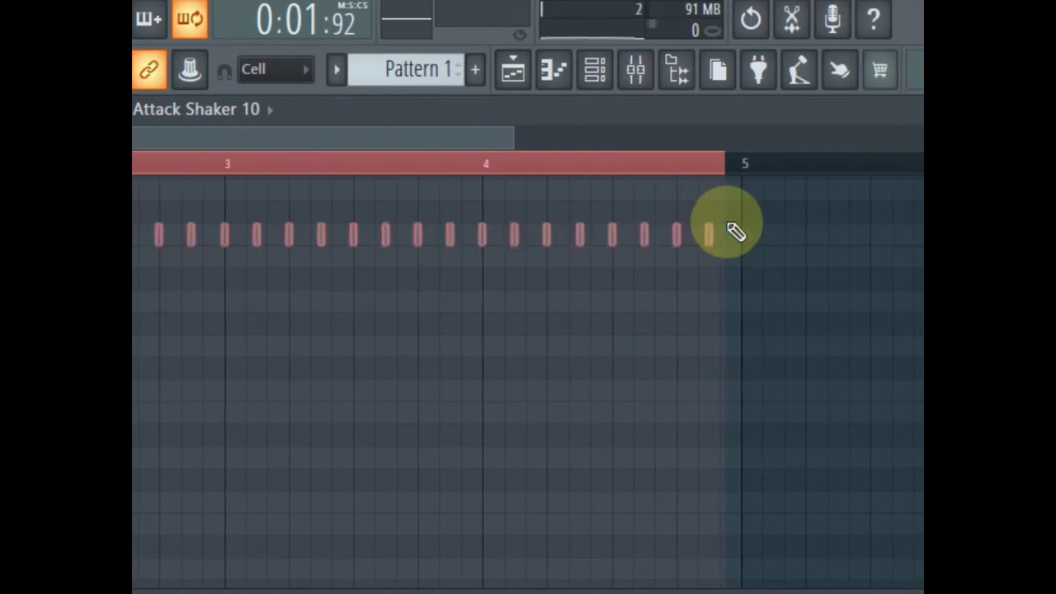
Step: Try to duplicate the bar 1 Attack Shaker 10 notes into the following bars
{"action": "left_click", "coordinate": [333, 159]}
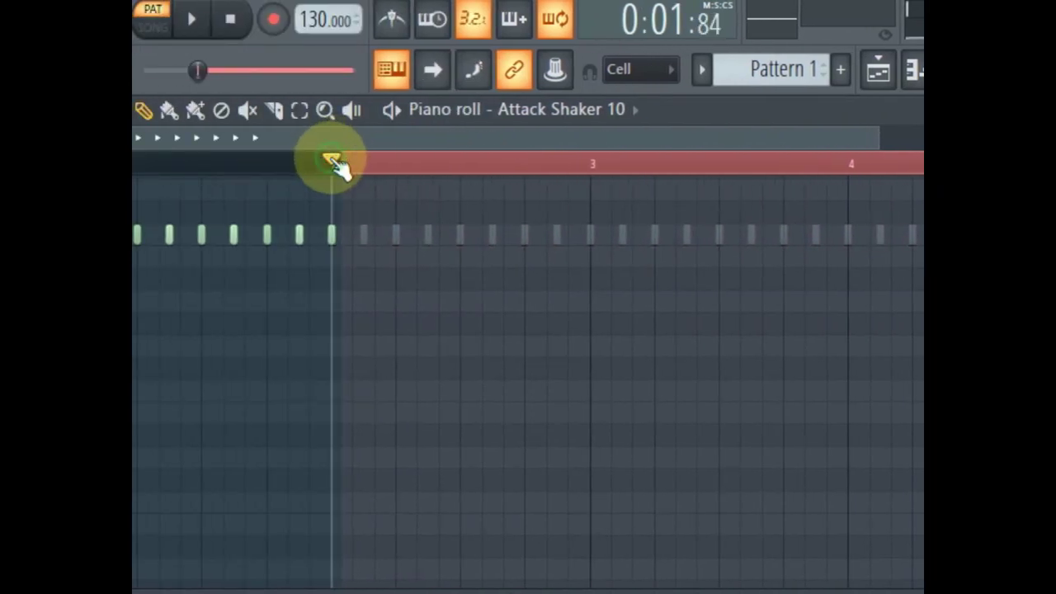
{"action": "left_click_drag", "start_coordinate": [335, 162], "coordinate": [233, 169]}
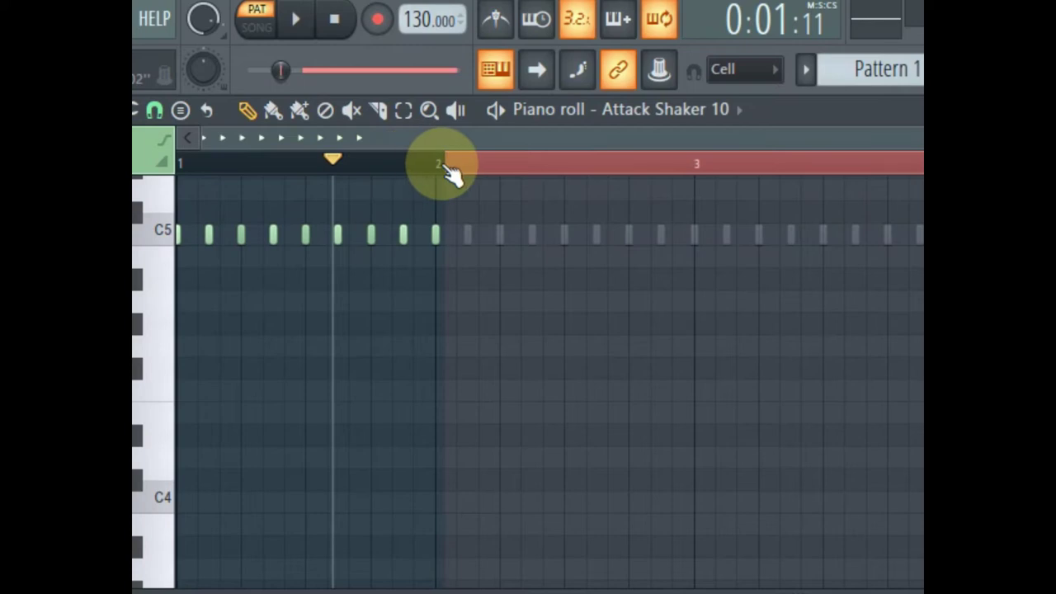
{"action": "left_click_drag", "start_coordinate": [450, 171], "coordinate": [141, 190]}
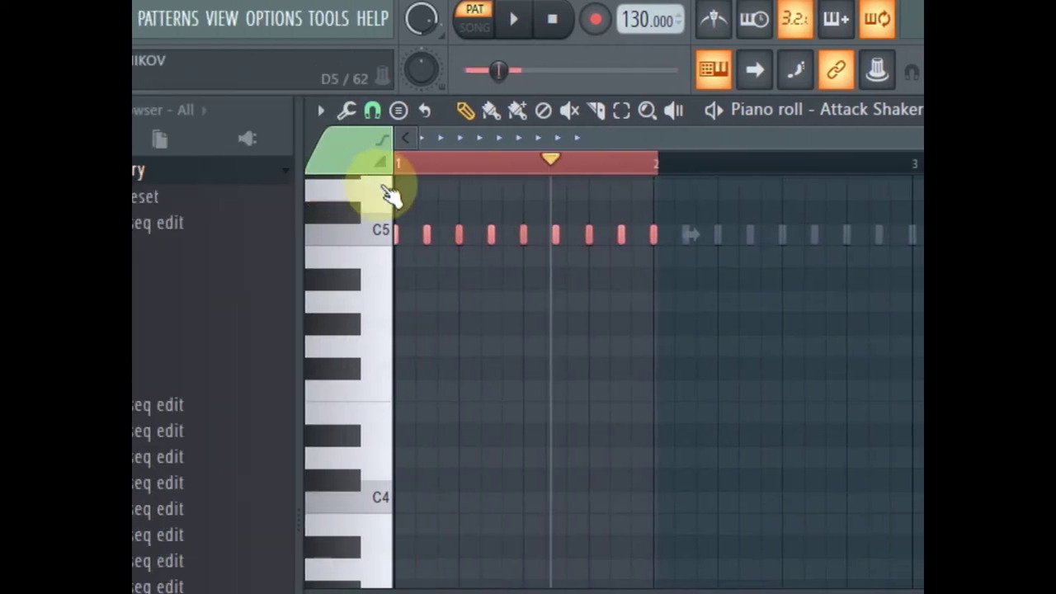
{"action": "key", "text": "ctrl+b"}
{"action": "key", "text": "ctrl+d"}
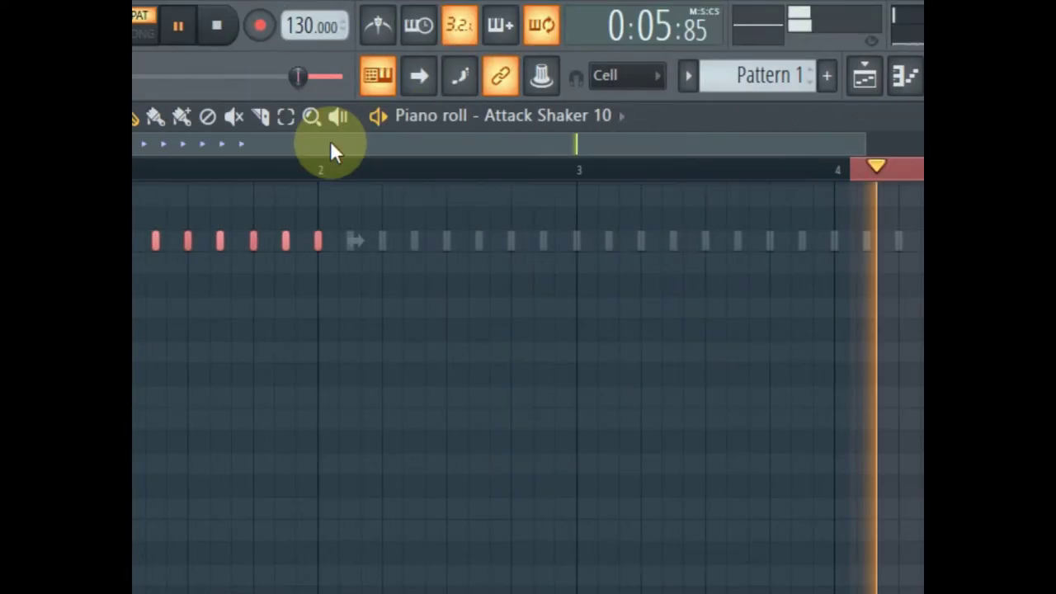
{"action": "left_click_drag", "start_coordinate": [327, 174], "coordinate": [206, 171]}
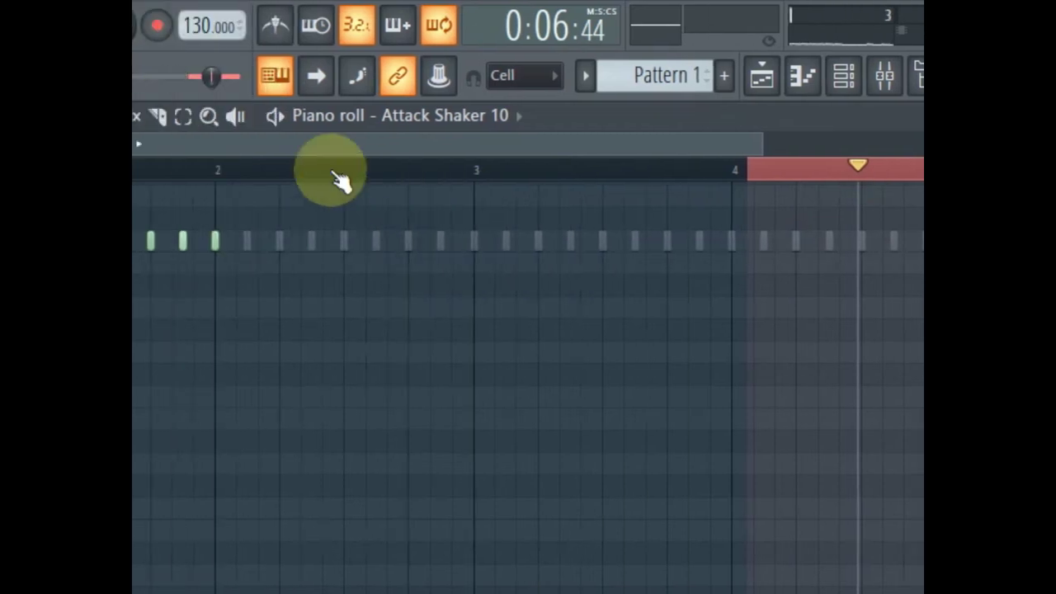
{"action": "left_click", "coordinate": [331, 169]}
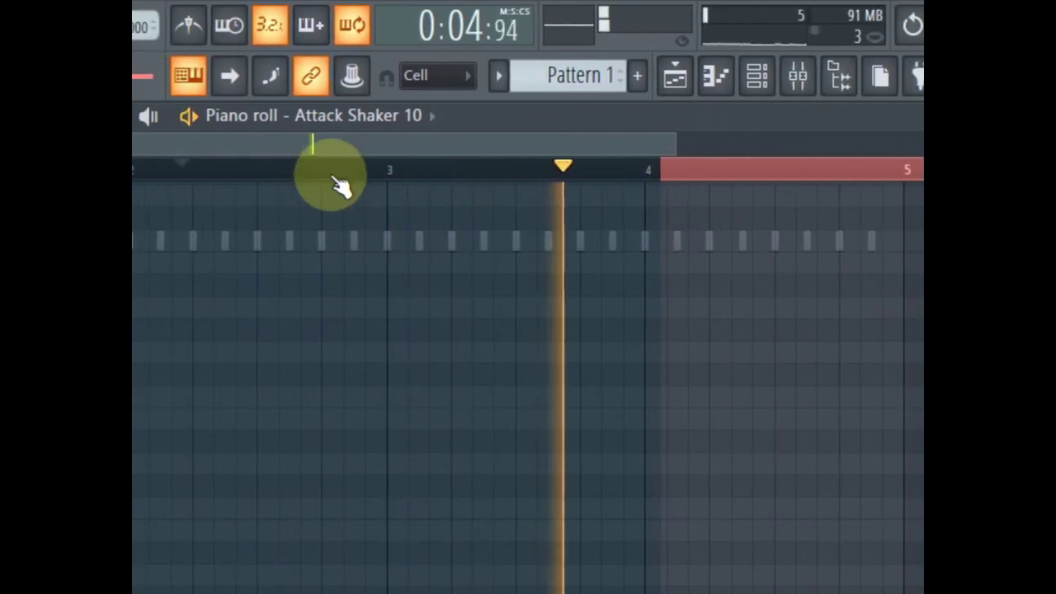
{"action": "key", "text": "space"}
{"action": "left_click", "coordinate": [331, 170]}
{"action": "right_click", "coordinate": [331, 170]}
{"action": "left_click_drag", "start_coordinate": [331, 170], "coordinate": [333, 177]}
Step: Duplicate the Attack Shaker 10 notes of bar 1 into bar 2 and play the copied bar
{"action": "left_click_drag", "start_coordinate": [698, 175], "coordinate": [434, 174]}
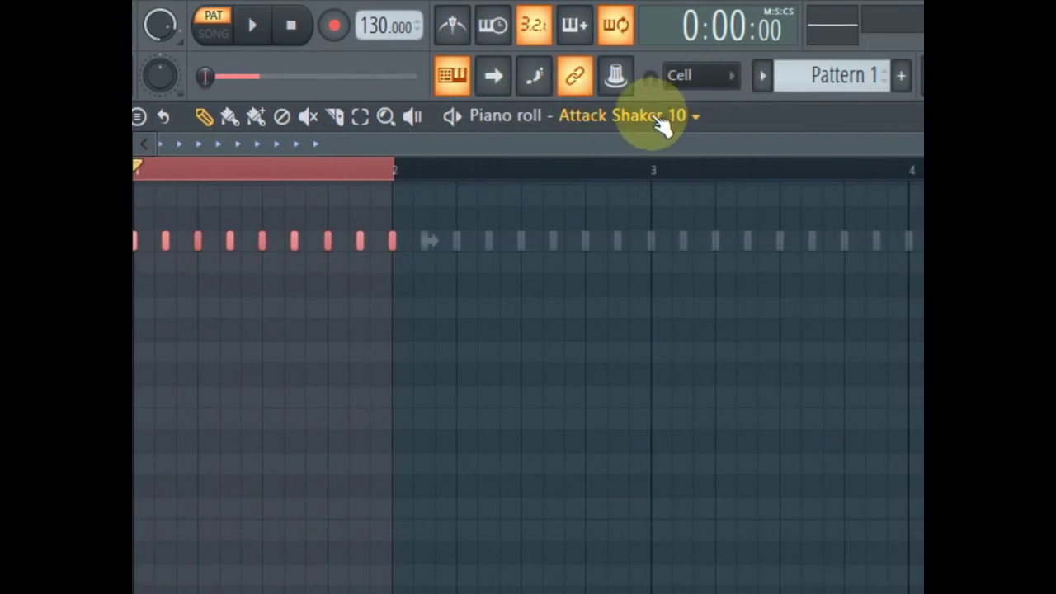
{"action": "key", "text": "ctrl+b"}
{"action": "key", "text": "space"}
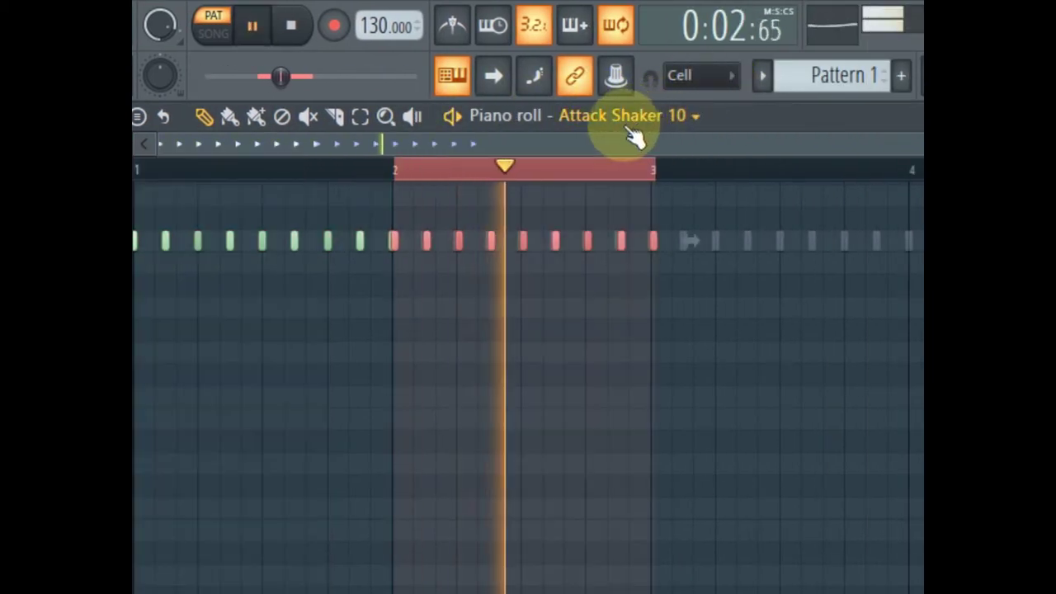
{"action": "key", "text": "space"}
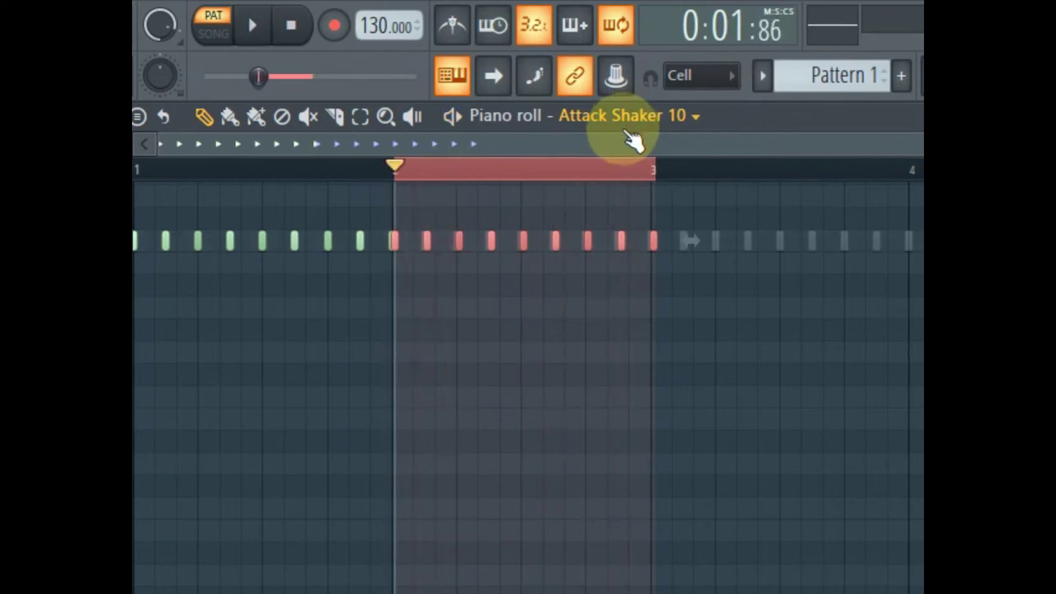
Step: Try duplicating the Attack Shaker 10 notes of bar 2 into bars 3 and 4, and undo the copies
{"action": "key", "text": "ctrl+b"}
{"action": "key", "text": "ctrl+b"}
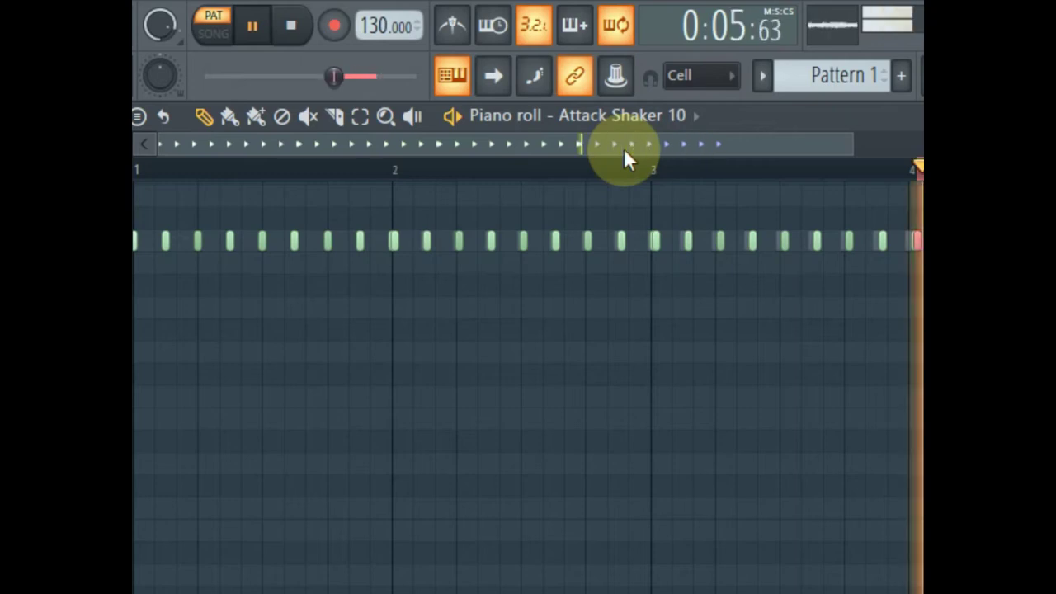
{"action": "key", "text": "ctrl+z"}
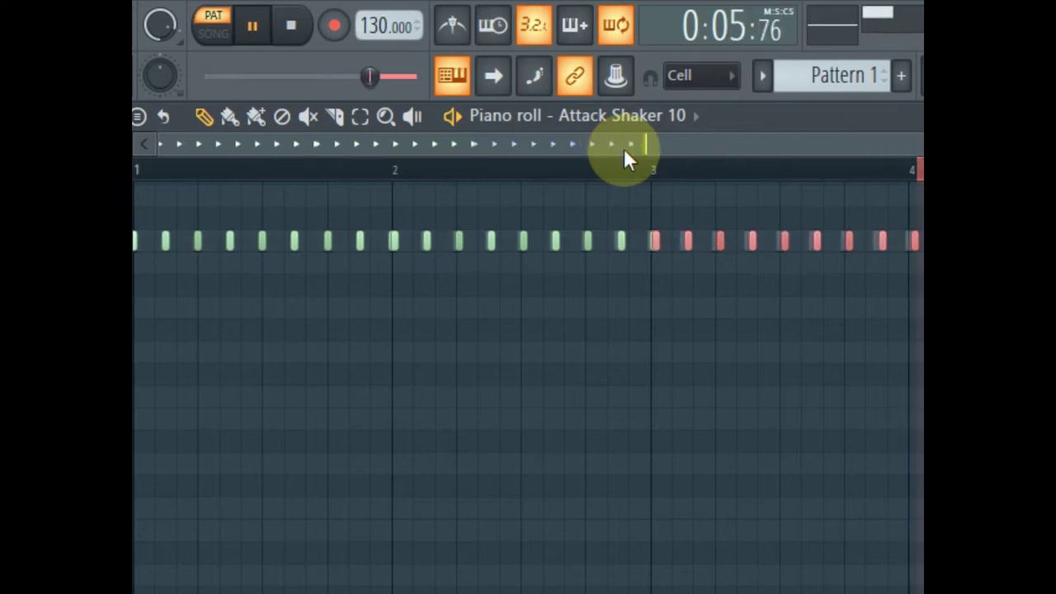
{"action": "left_click", "coordinate": [410, 170]}
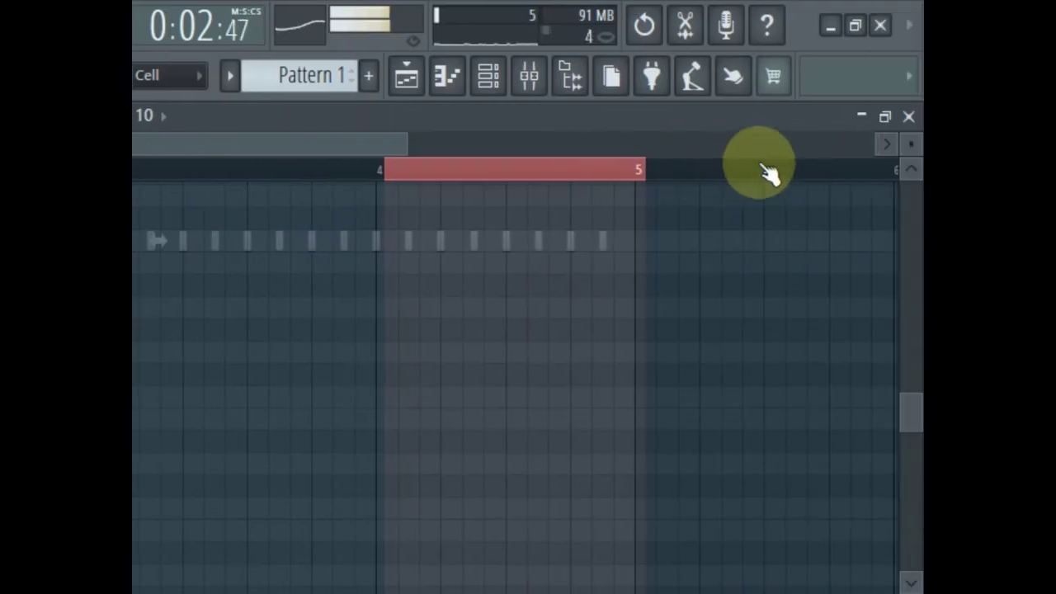
Step: Reopen the Attack Shaker 10 notes from the channel rack and duplicate bars 1 and 2 into bars 3 and 4
{"action": "left_click", "coordinate": [903, 114]}
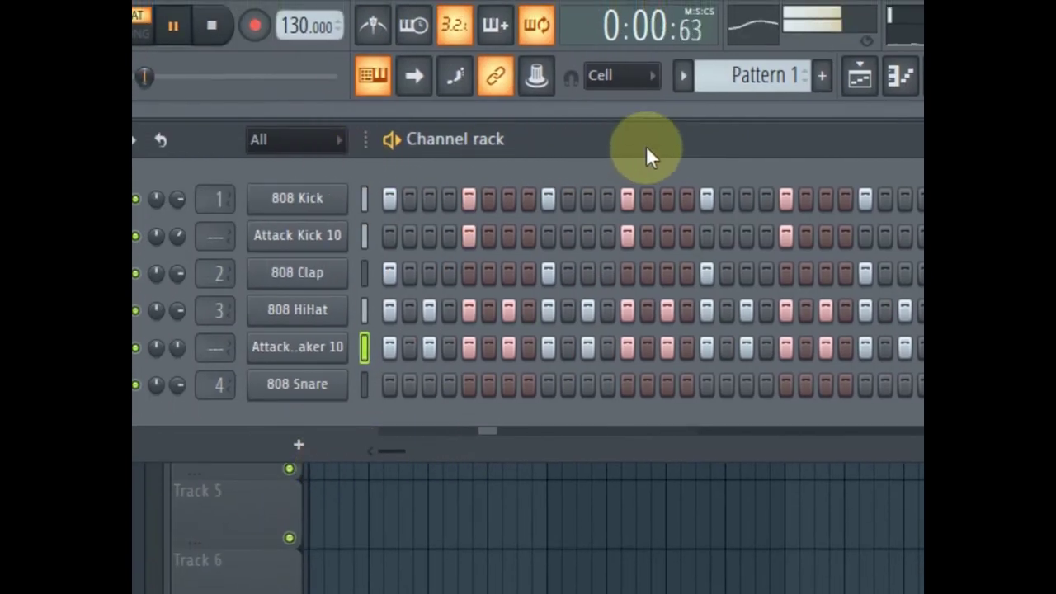
{"action": "left_click_drag", "start_coordinate": [646, 141], "coordinate": [555, 97]}
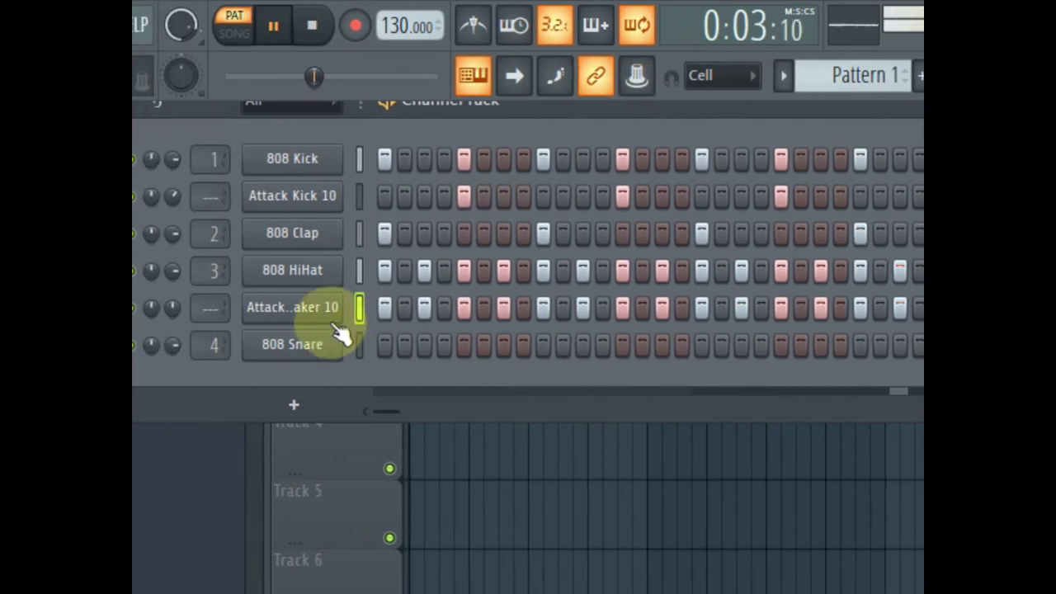
{"action": "right_click", "coordinate": [238, 308]}
{"action": "left_click", "coordinate": [398, 310]}
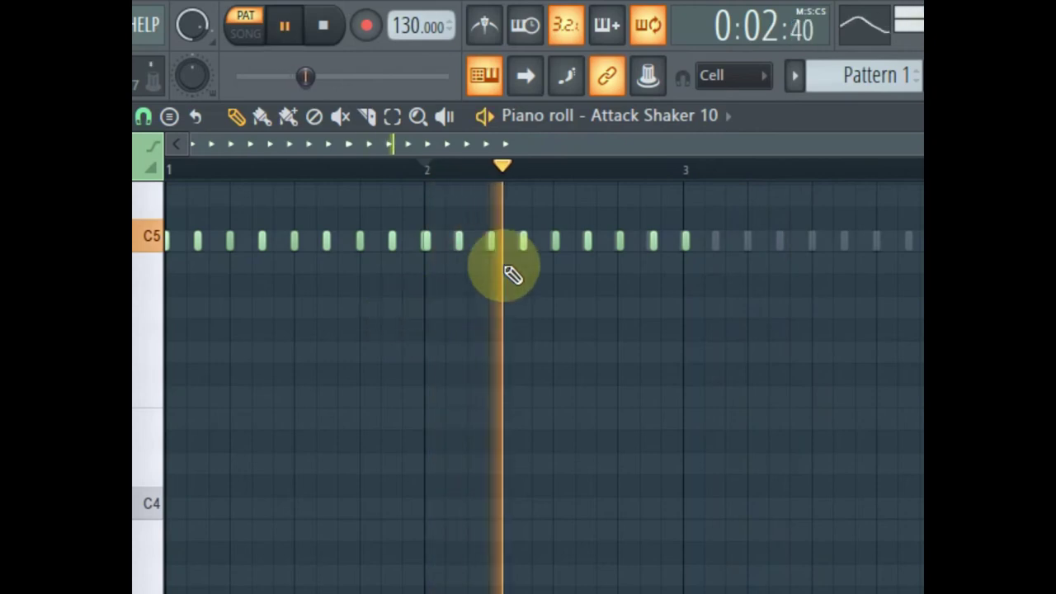
{"action": "left_click_drag", "start_coordinate": [685, 170], "coordinate": [278, 198]}
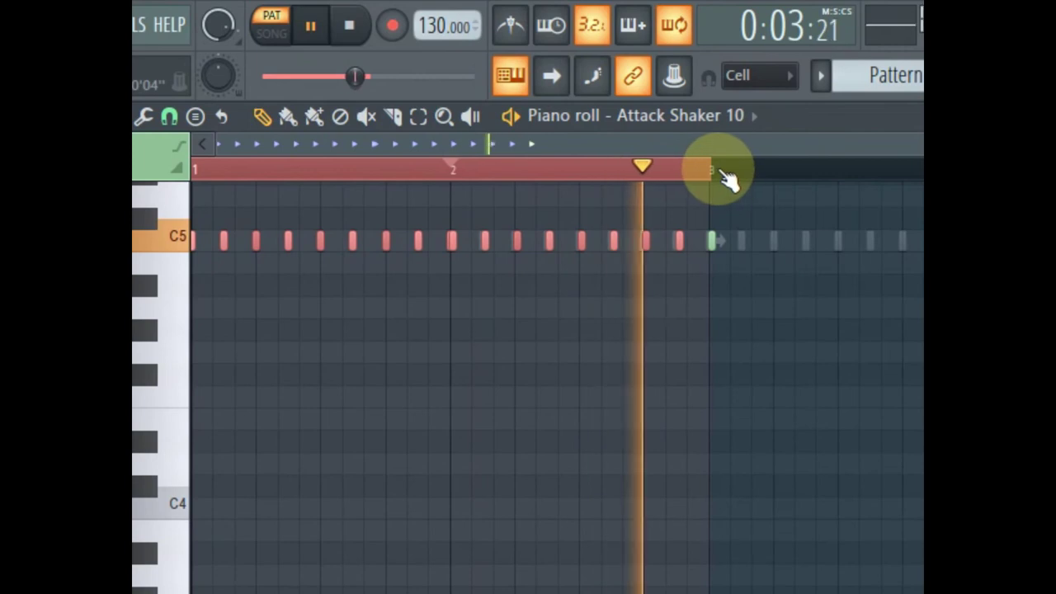
{"action": "left_click_drag", "start_coordinate": [713, 171], "coordinate": [192, 180]}
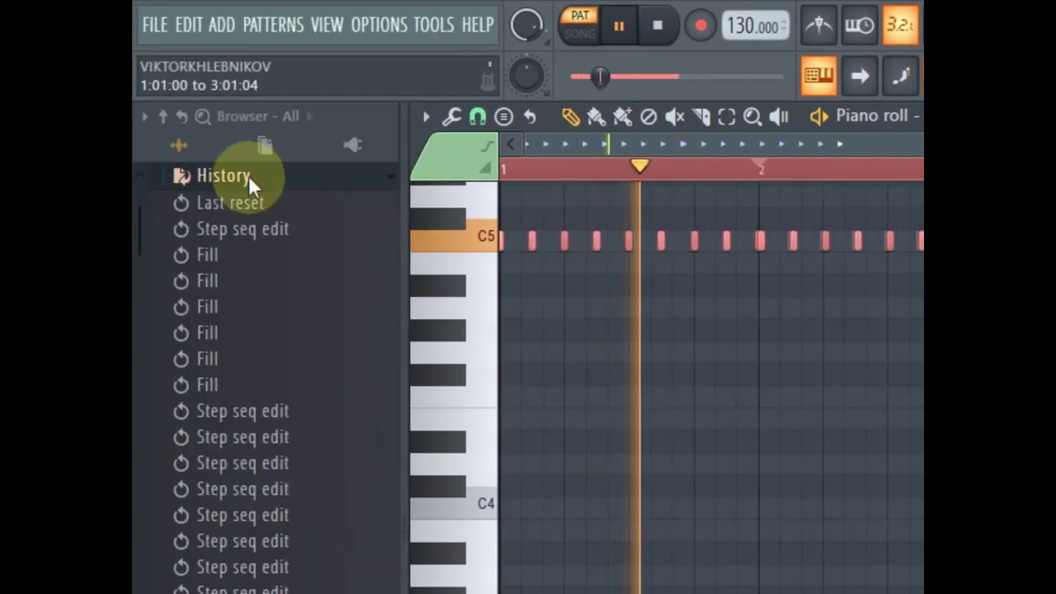
{"action": "left_click_drag", "start_coordinate": [636, 175], "coordinate": [116, 178]}
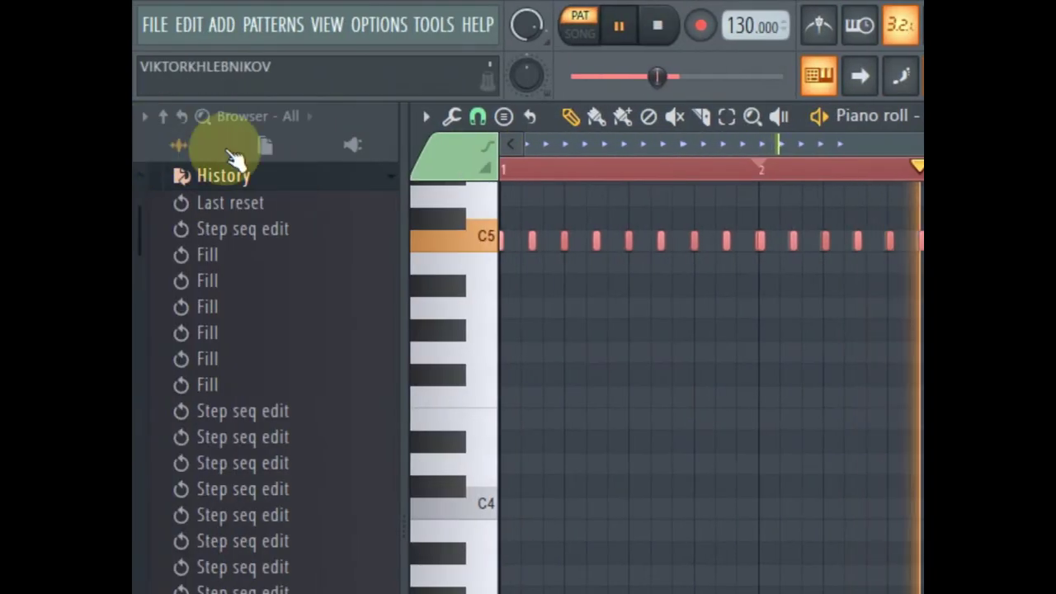
{"action": "key", "text": "ctrl+d"}
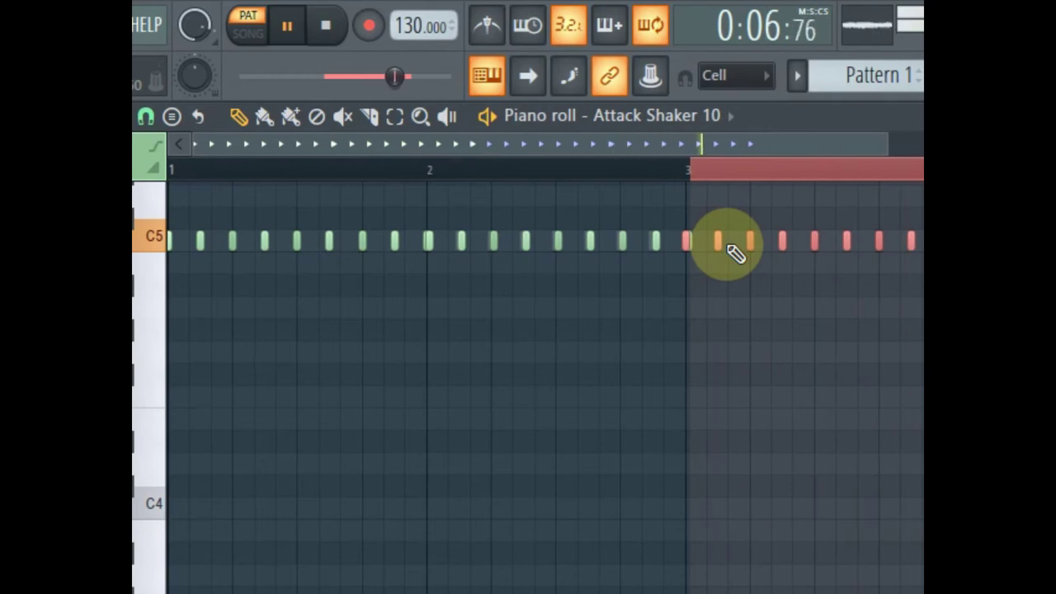
Step: Remove the doubled Attack Shaker 10 note at the start of bar 3, replay from late bar 2, and close the piano roll
{"action": "left_click", "coordinate": [607, 176]}
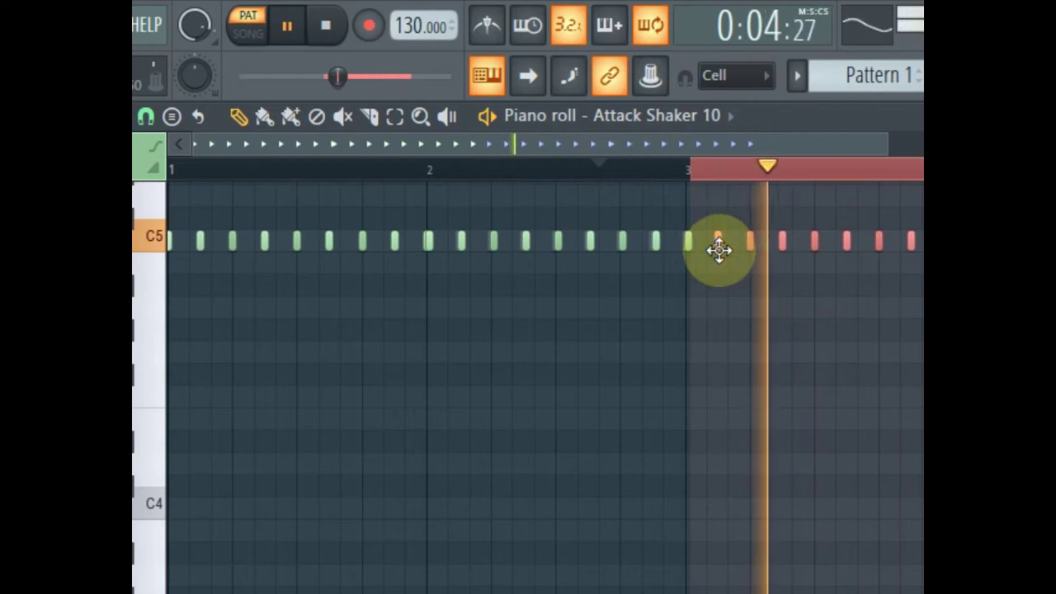
{"action": "left_click", "coordinate": [636, 174]}
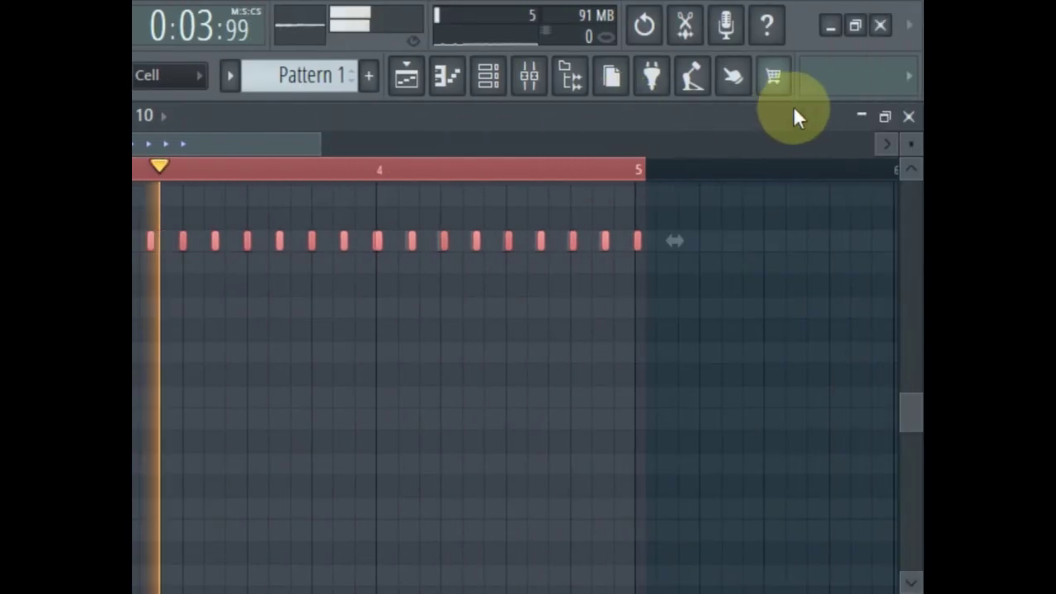
{"action": "left_click", "coordinate": [908, 114]}
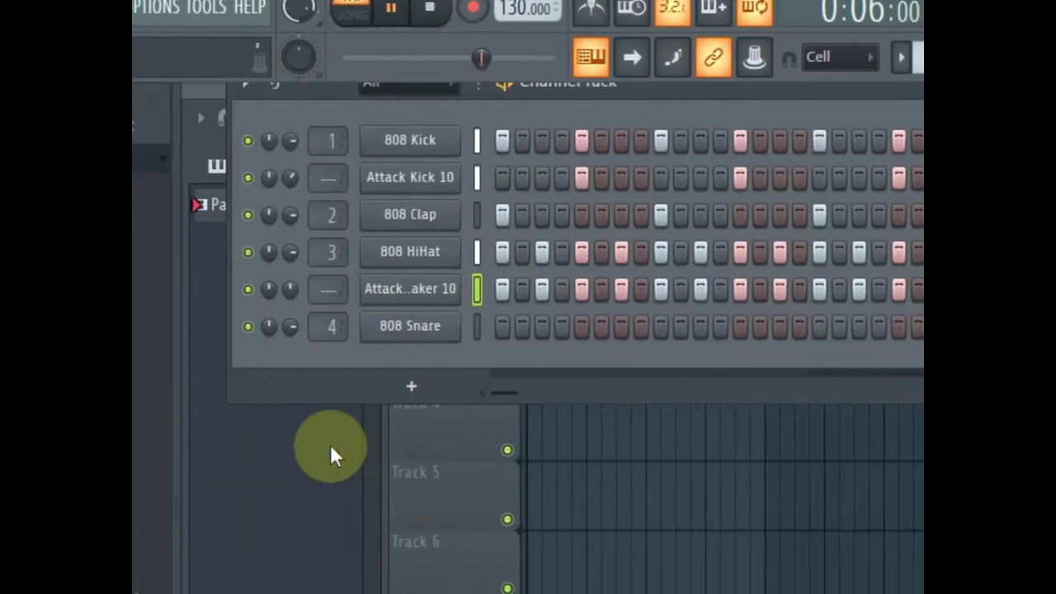
Step: Place Pattern 1 at the start of Track 1 in the playlist and shorten the clip to just past bar 5
{"action": "left_click", "coordinate": [331, 444]}
{"action": "left_click", "coordinate": [581, 180]}
{"action": "left_click_drag", "start_coordinate": [581, 180], "coordinate": [534, 216]}
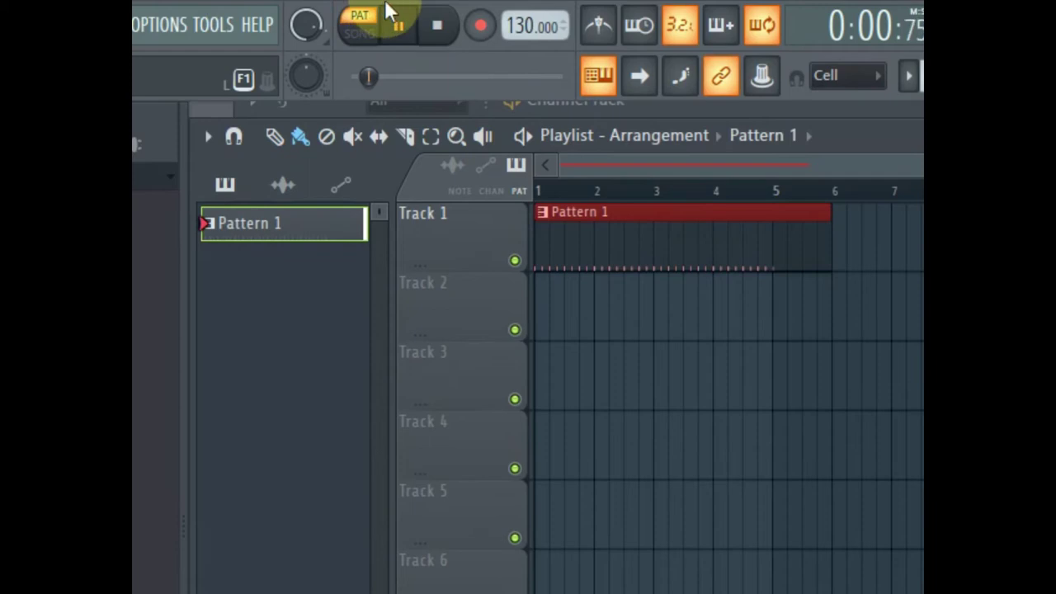
{"action": "left_click_drag", "start_coordinate": [830, 251], "coordinate": [798, 255]}
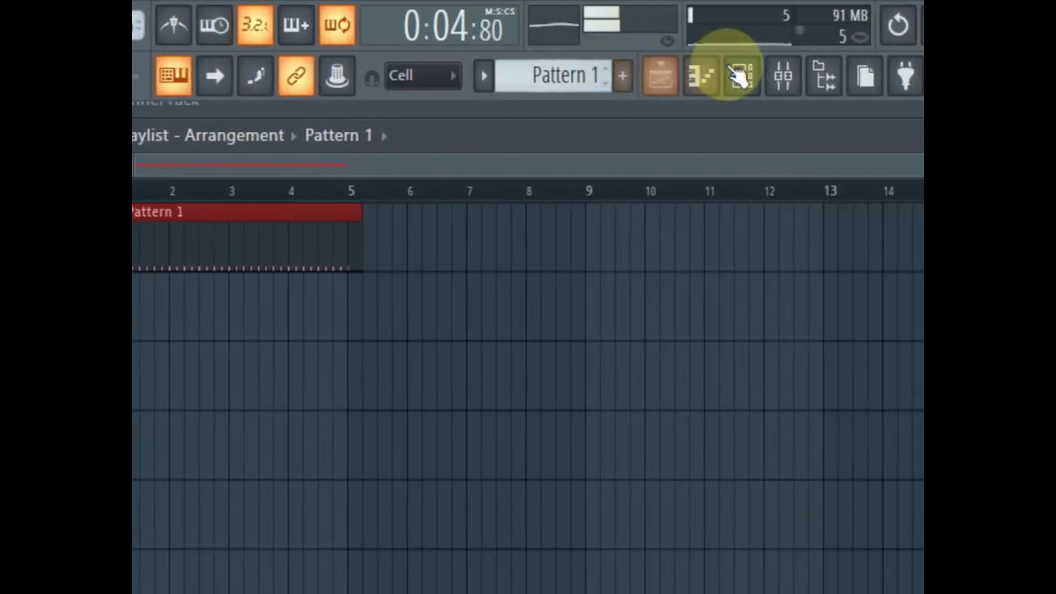
Step: Remove the stray Attack Shaker 10 note at the start of bar 5 and return to the playlist
{"action": "left_click", "coordinate": [1046, 88]}
{"action": "right_click", "coordinate": [330, 314]}
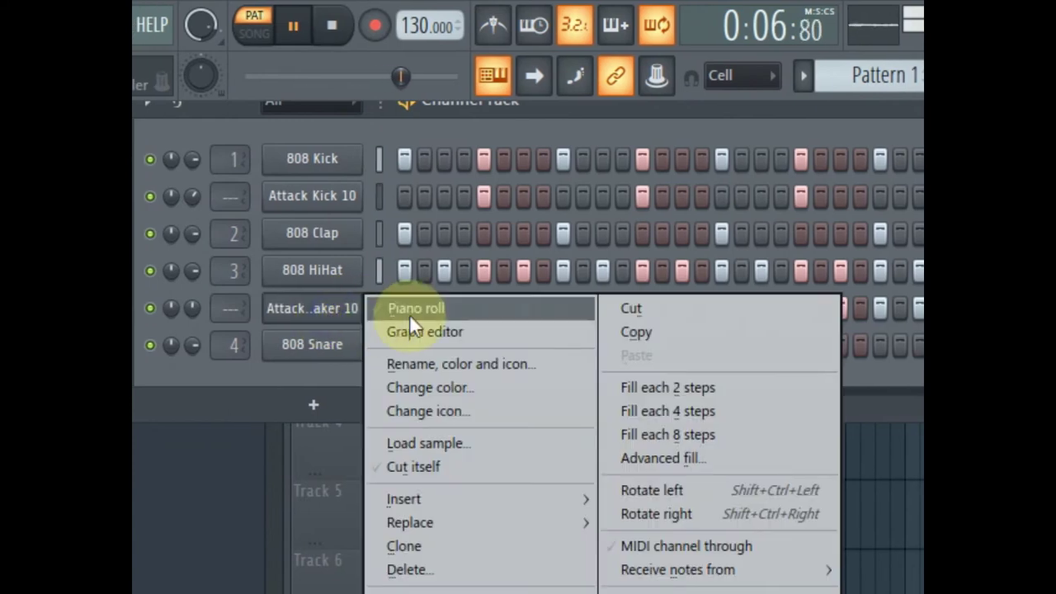
{"action": "left_click", "coordinate": [409, 312]}
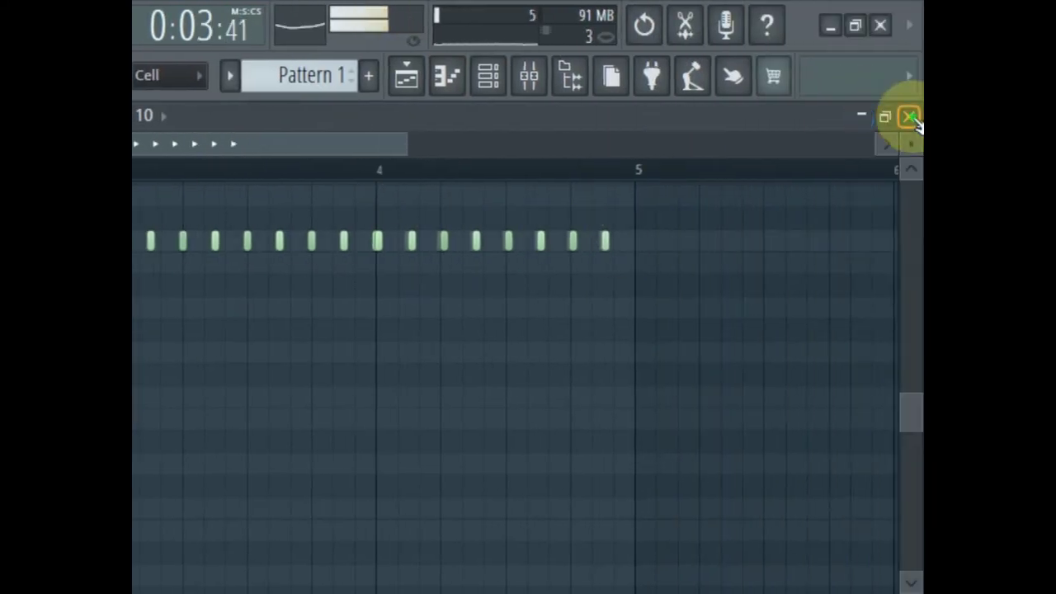
{"action": "left_click", "coordinate": [910, 118]}
{"action": "left_click", "coordinate": [330, 445]}
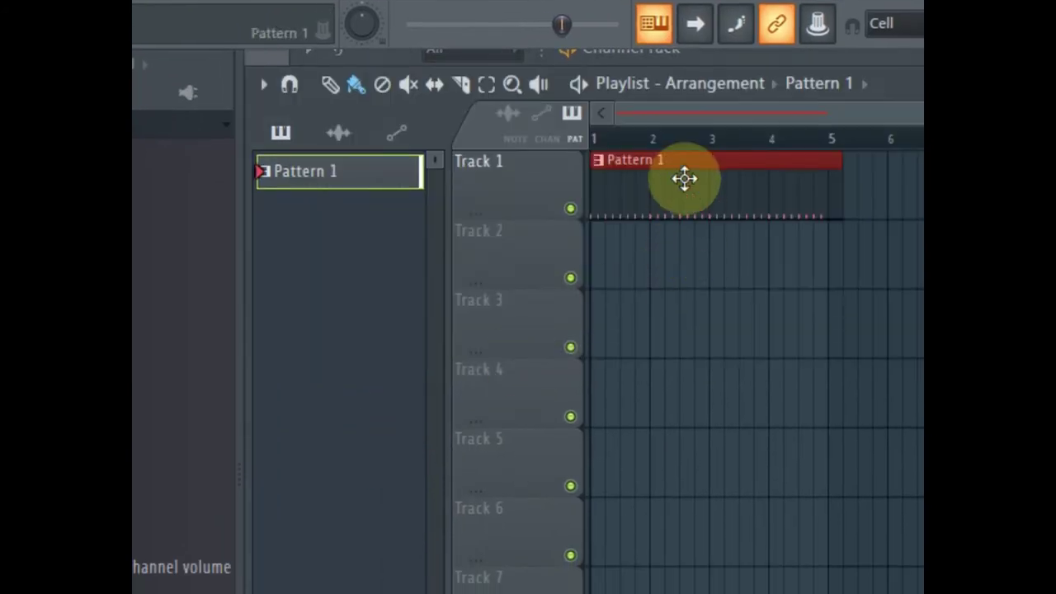
Step: Replace the Pattern 1 clip on Track 1 with a fresh four-bar one, and remove it again
{"action": "right_click", "coordinate": [684, 178]}
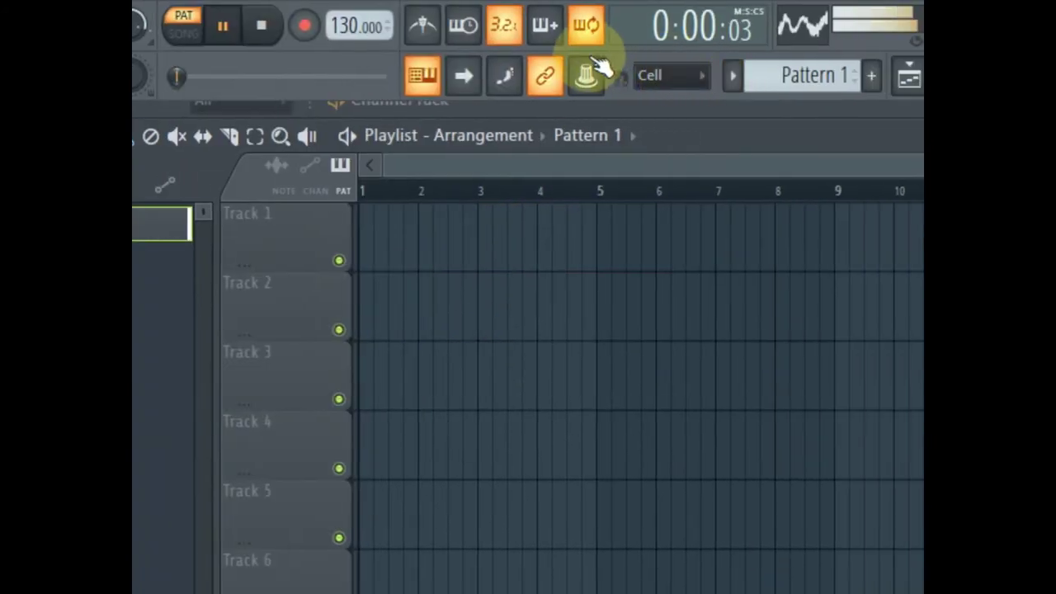
{"action": "mouse_move", "coordinate": [408, 242]}
{"action": "left_mouse_down"}
{"action": "mouse_move", "coordinate": [502, 255]}
{"action": "mouse_move", "coordinate": [405, 242]}
{"action": "left_mouse_up"}
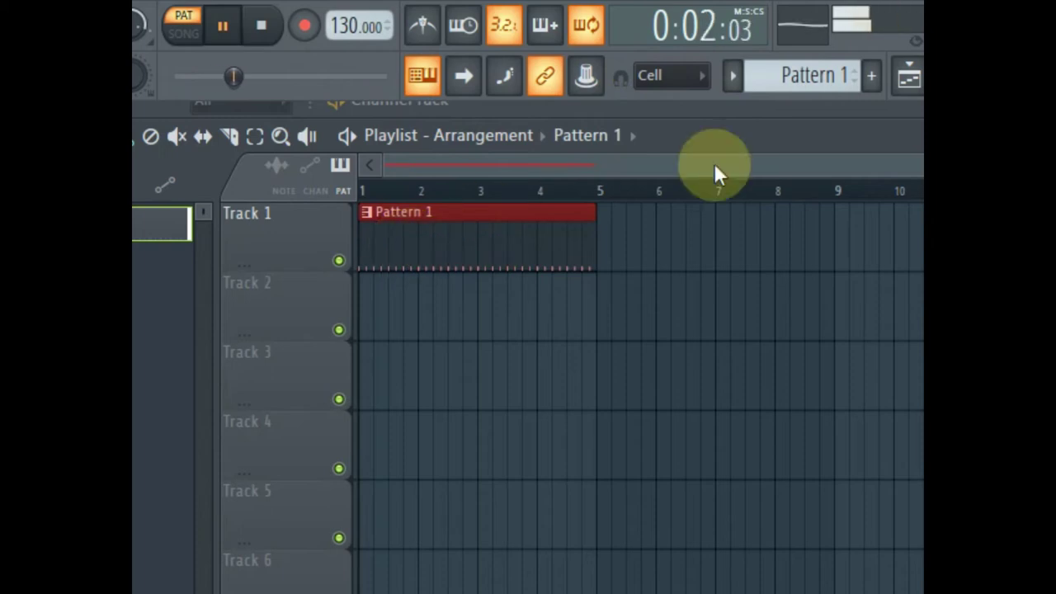
{"action": "right_click", "coordinate": [469, 231]}
Step: Replace the Attack Shaker 10 channel's sample with Attack Shaker 09 from the Drums (ModeAudio) Shakers pack
{"action": "left_click", "coordinate": [731, 80]}
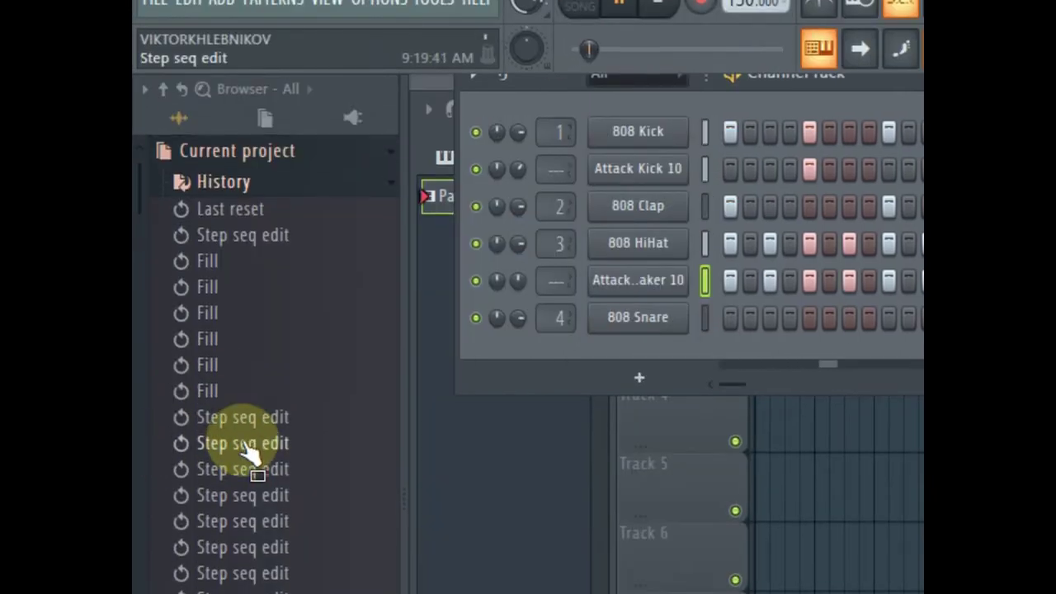
{"action": "scroll", "coordinate": [255, 487], "scroll_direction": "down", "scroll_amount": 15}
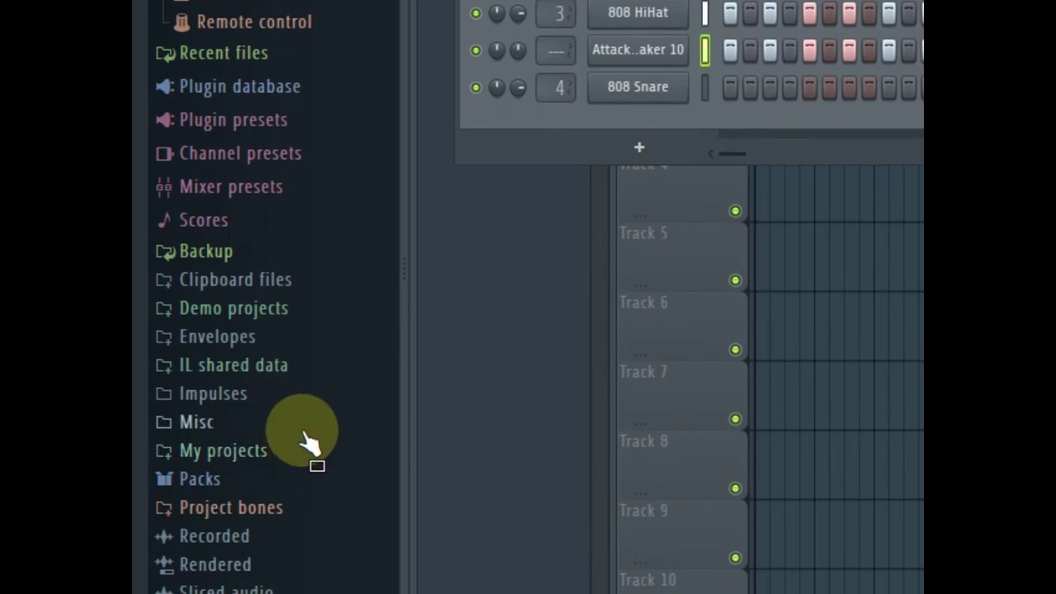
{"action": "left_click", "coordinate": [264, 456]}
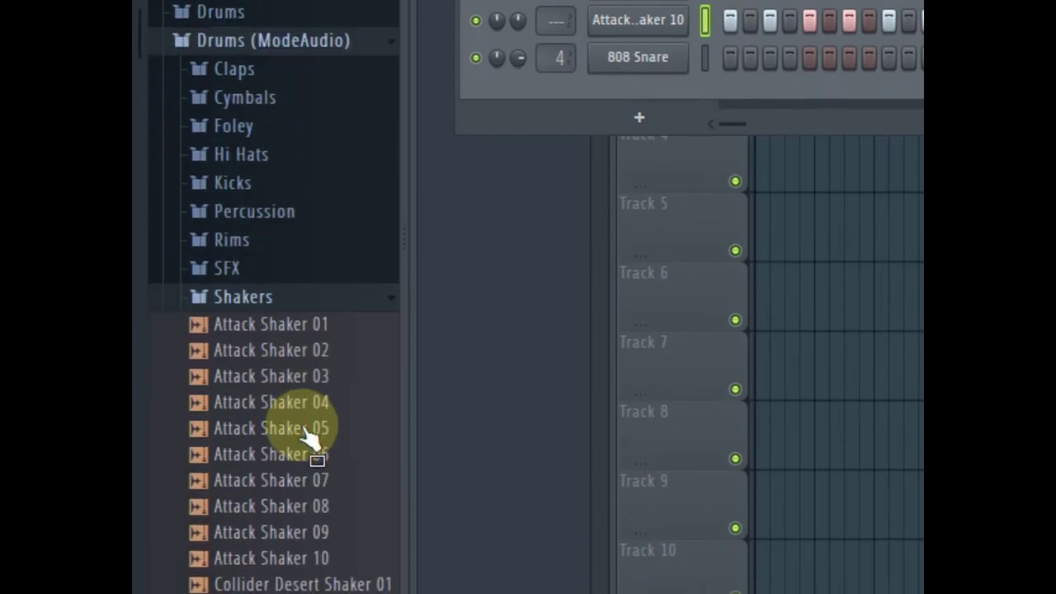
{"action": "scroll", "coordinate": [305, 433], "scroll_direction": "down", "scroll_amount": 5}
{"action": "scroll", "coordinate": [305, 425], "scroll_direction": "up", "scroll_amount": 4}
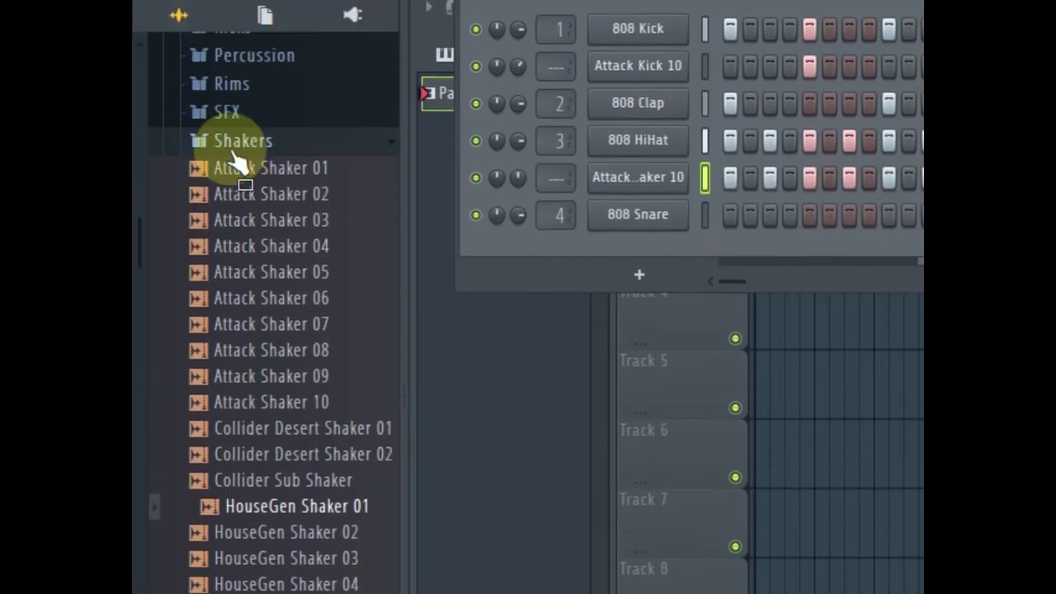
{"action": "left_click", "coordinate": [259, 376]}
{"action": "mouse_move", "coordinate": [260, 376]}
{"action": "left_mouse_down"}
{"action": "mouse_move", "coordinate": [250, 170]}
{"action": "mouse_move", "coordinate": [247, 380]}
{"action": "left_mouse_up"}
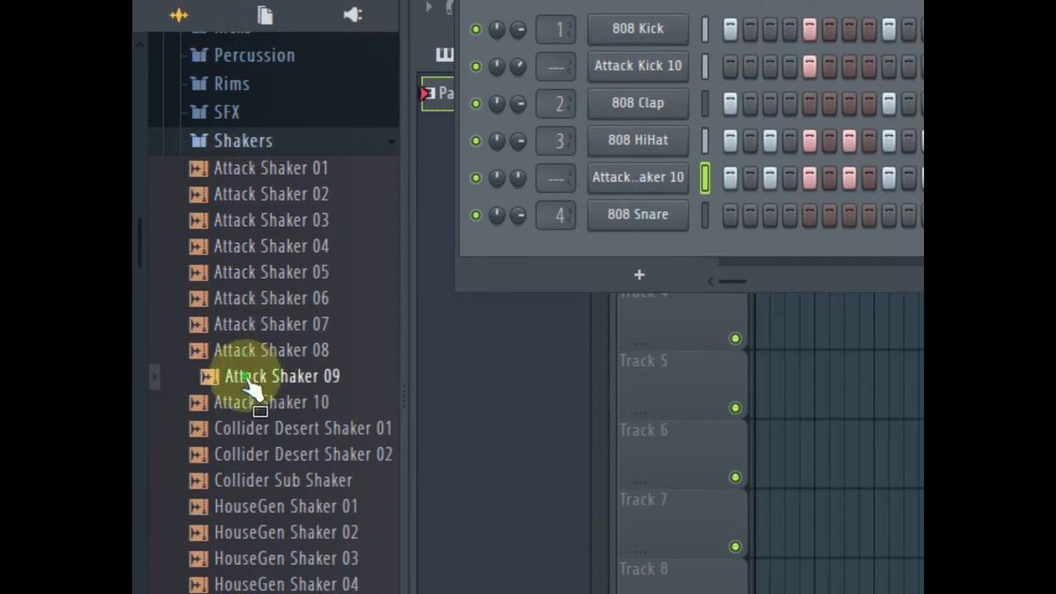
{"action": "left_click_drag", "start_coordinate": [551, 184], "coordinate": [622, 188]}
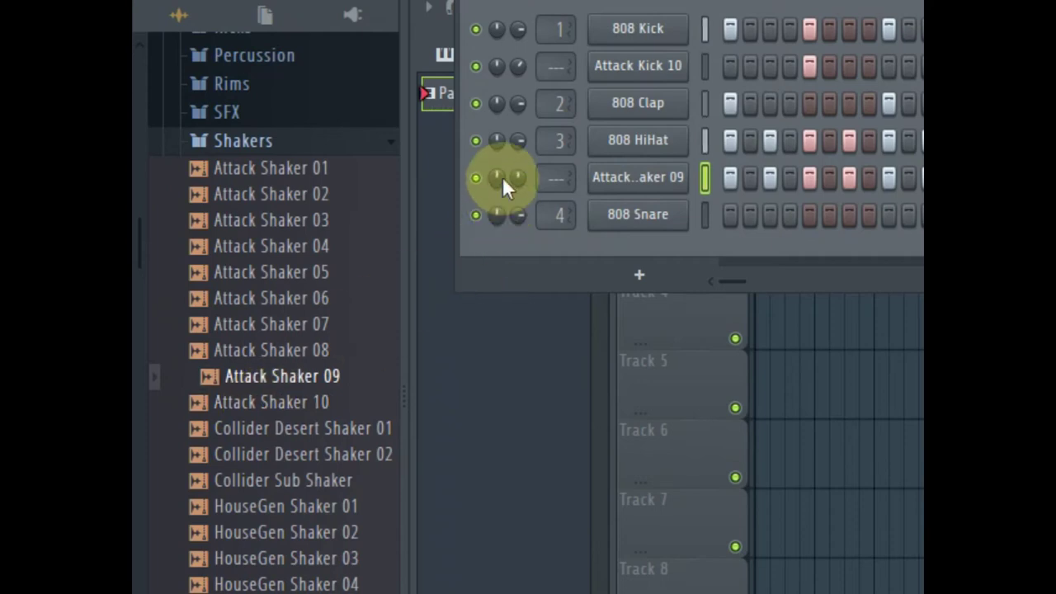
Step: Audition the other shaker samples, from Attack Shaker 10 through the Collider and HouseGen shakers
{"action": "left_click", "coordinate": [279, 405]}
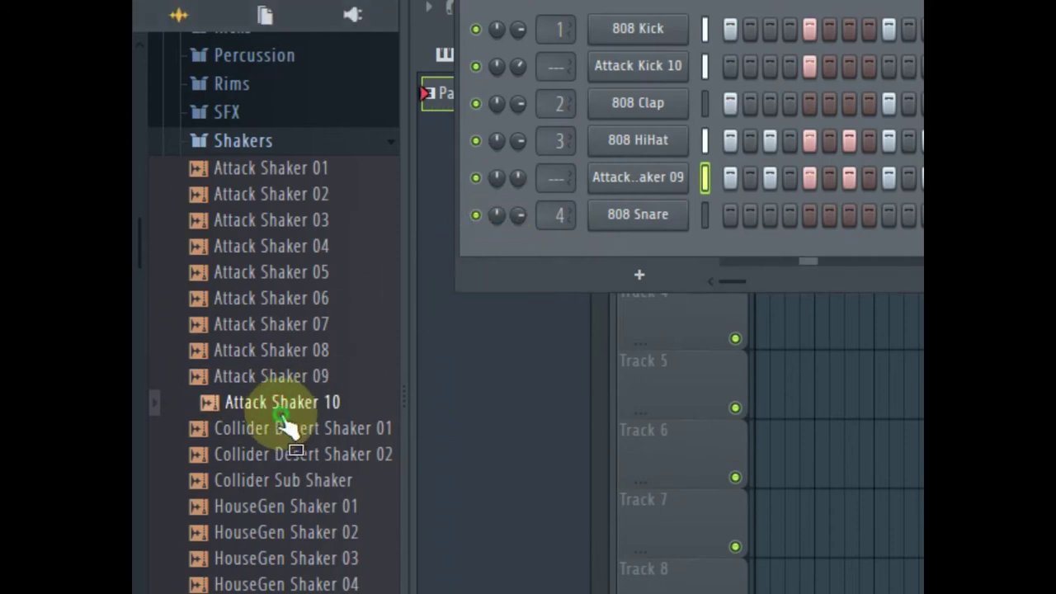
{"action": "left_click", "coordinate": [281, 428]}
{"action": "left_click", "coordinate": [293, 454]}
{"action": "left_click", "coordinate": [302, 481]}
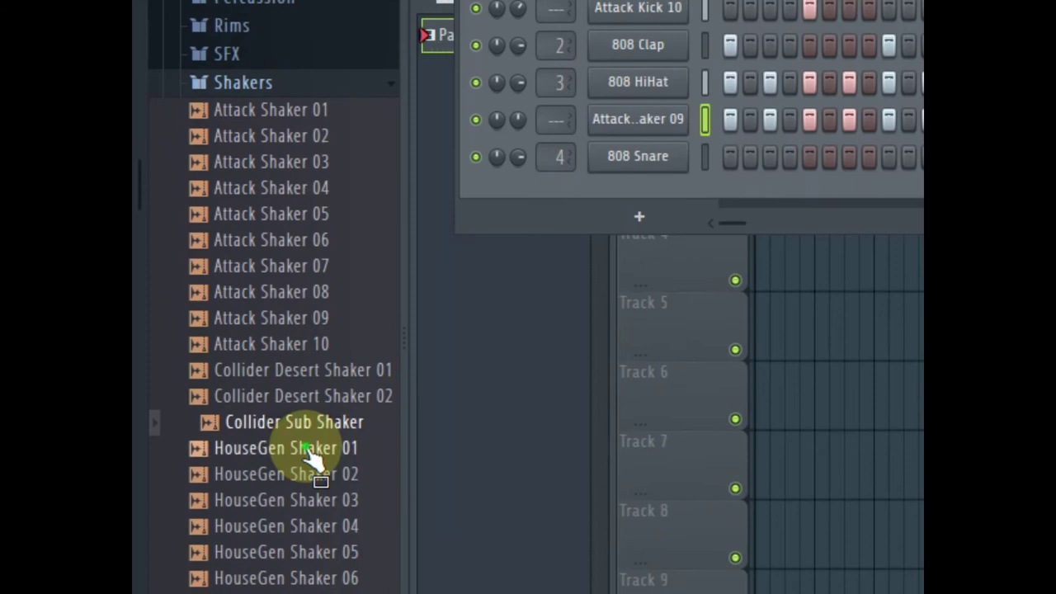
{"action": "left_click", "coordinate": [307, 506]}
{"action": "left_click", "coordinate": [313, 461]}
{"action": "left_click", "coordinate": [318, 486]}
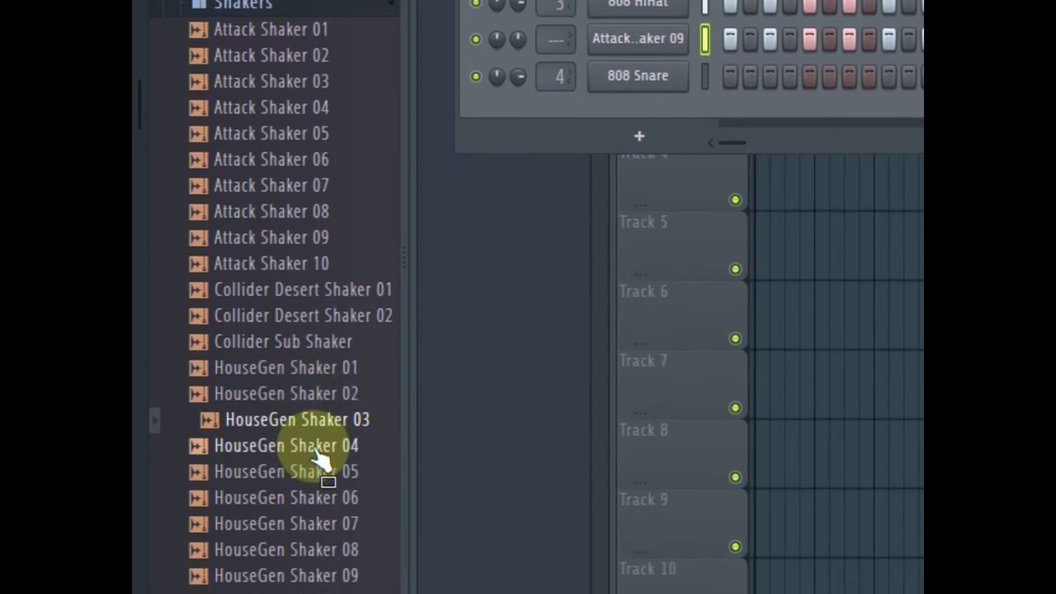
{"action": "scroll", "coordinate": [330, 425], "scroll_direction": "down", "scroll_amount": 4}
{"action": "left_click", "coordinate": [334, 203]}
{"action": "left_click", "coordinate": [311, 179]}
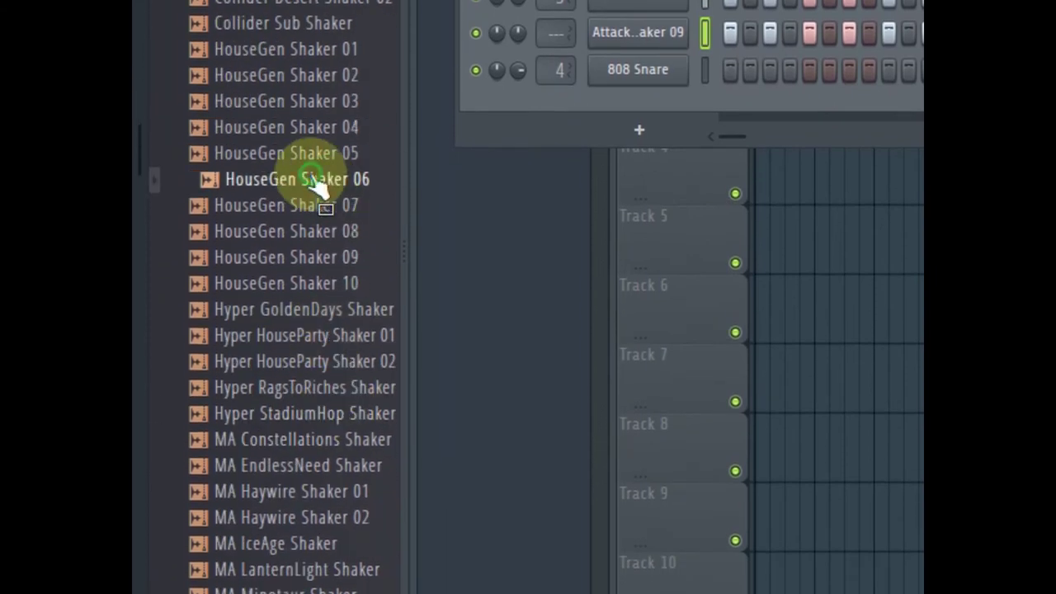
{"action": "left_click", "coordinate": [318, 205]}
{"action": "left_click", "coordinate": [320, 231]}
{"action": "left_click", "coordinate": [322, 257]}
{"action": "left_click", "coordinate": [323, 283]}
Step: Audition the Hyper GoldenDays, HouseParty 01, HouseParty 02 and RagsToRiches shaker samples
{"action": "left_click", "coordinate": [330, 309]}
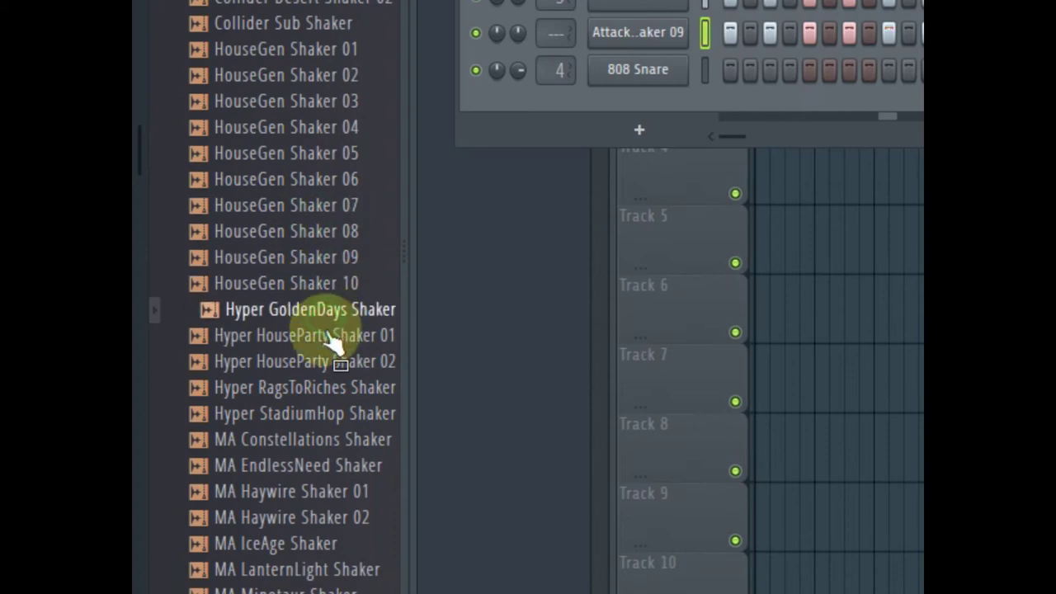
{"action": "left_click", "coordinate": [326, 335]}
{"action": "left_click", "coordinate": [322, 362]}
{"action": "left_click", "coordinate": [313, 388]}
{"action": "key", "text": "Up"}
{"action": "key", "text": "Down"}
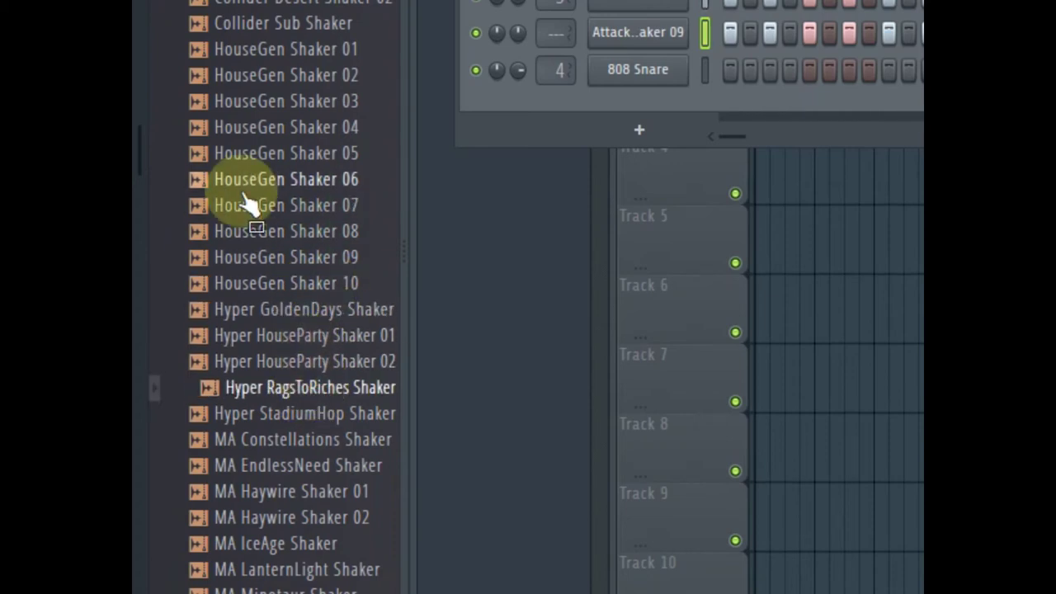
Step: Collapse the Shakers folder and audition the Attack and following samples in the Claps folder
{"action": "scroll", "coordinate": [256, 235], "scroll_direction": "up", "scroll_amount": 8}
{"action": "left_click", "coordinate": [258, 307]}
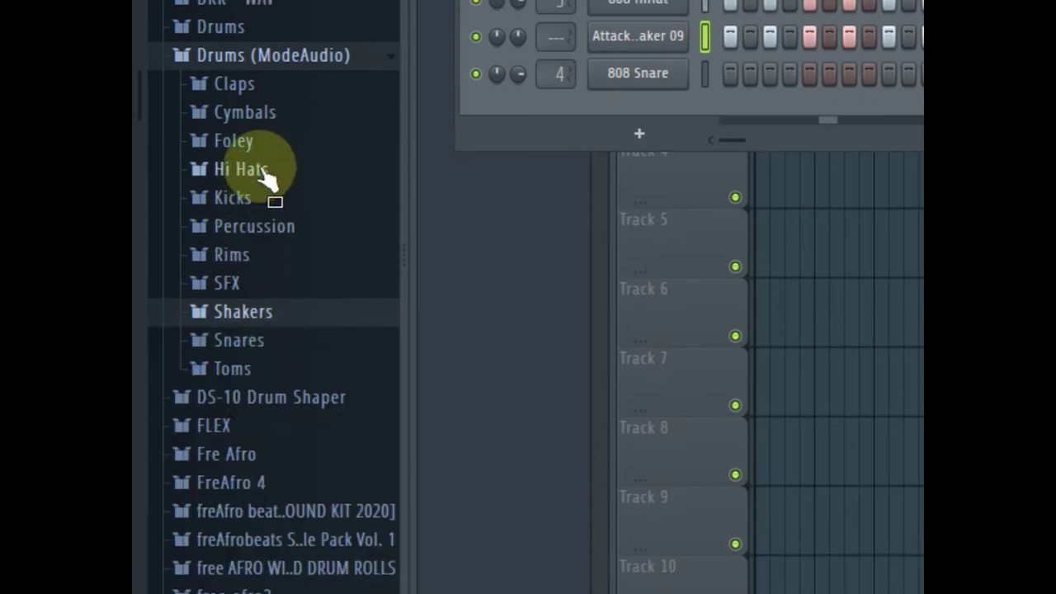
{"action": "left_click", "coordinate": [262, 87]}
{"action": "left_click", "coordinate": [265, 89]}
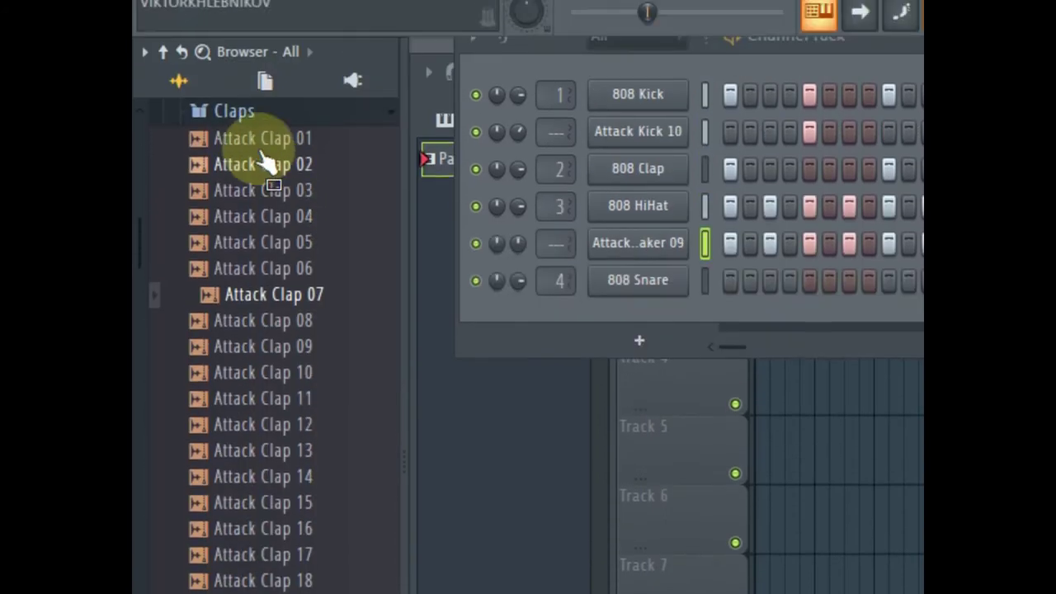
{"action": "left_click", "coordinate": [256, 528]}
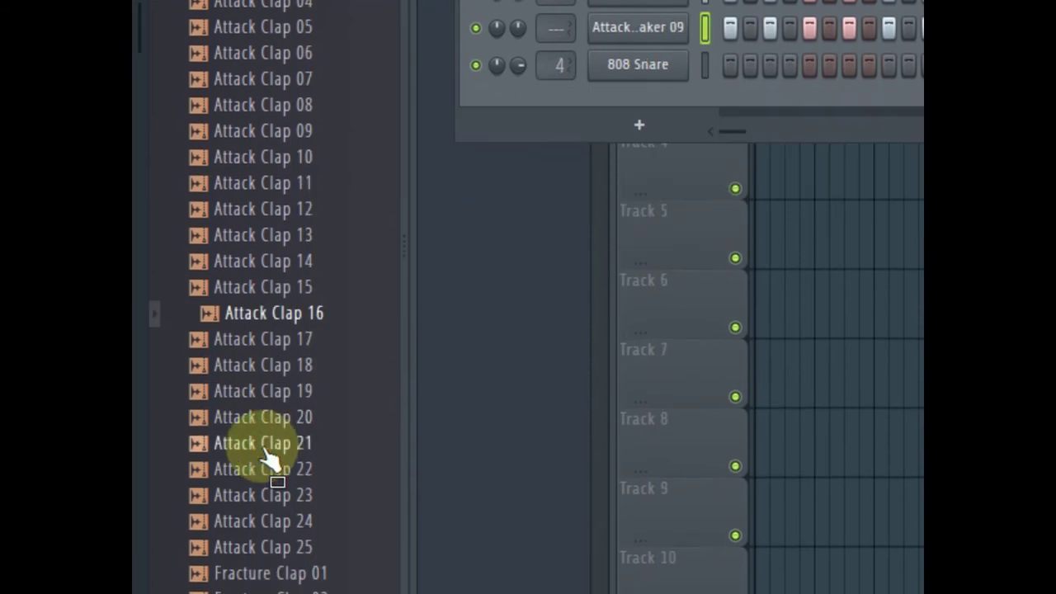
{"action": "scroll", "coordinate": [267, 459], "scroll_direction": "down", "scroll_amount": 8}
{"action": "left_click", "coordinate": [266, 367]}
{"action": "left_click", "coordinate": [257, 443]}
{"action": "scroll", "coordinate": [273, 471], "scroll_direction": "down", "scroll_amount": 6}
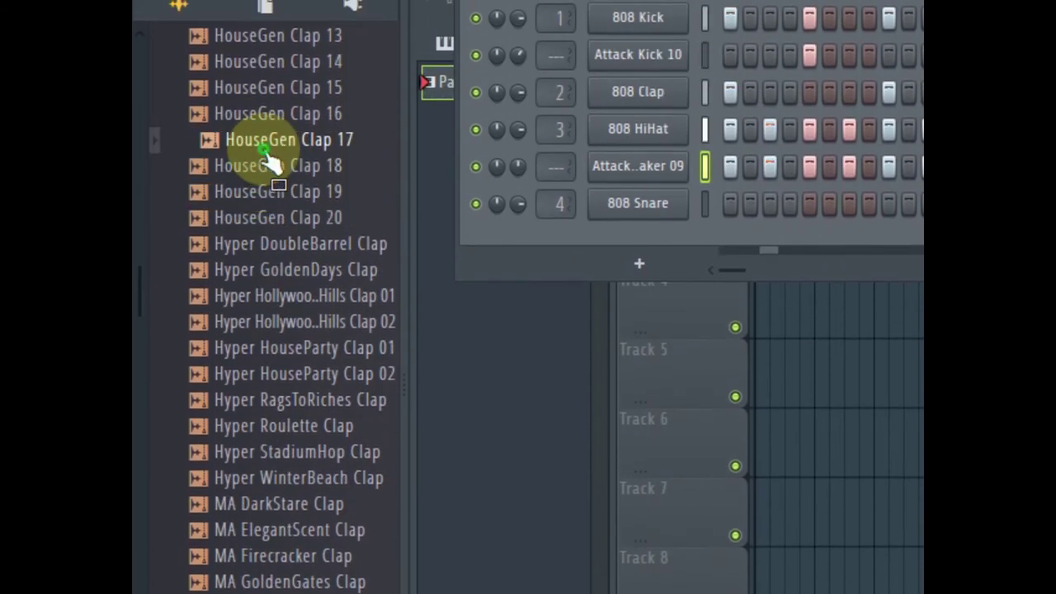
Step: Add HouseGen Clap 17 as a new channel below 808 Snare and fill every eighth step
{"action": "left_click_drag", "start_coordinate": [268, 160], "coordinate": [619, 241]}
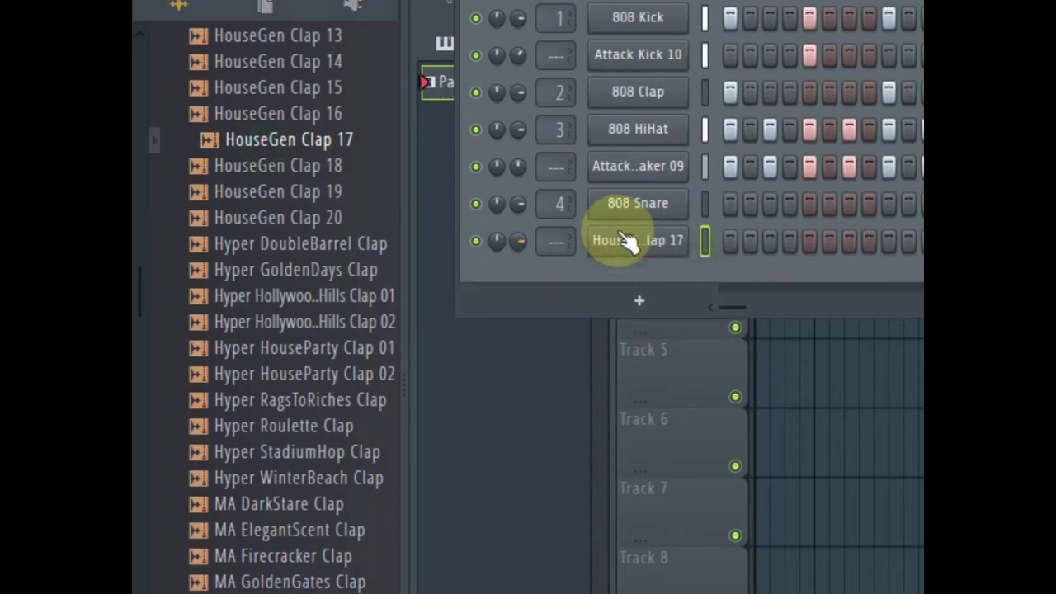
{"action": "right_click", "coordinate": [640, 241]}
{"action": "left_click", "coordinate": [727, 366]}
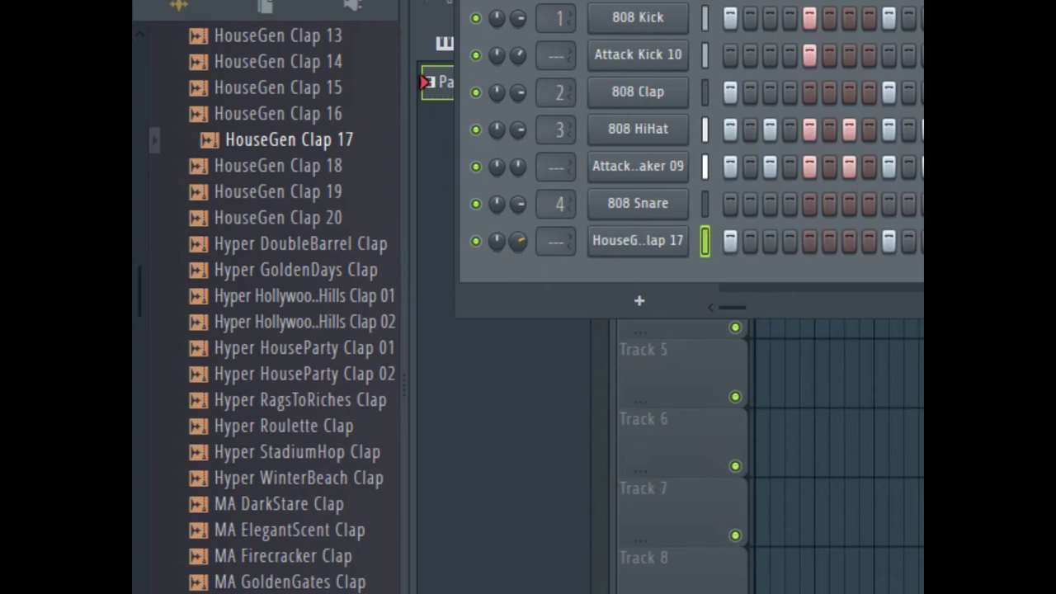
Step: Audition further HouseGen and Hyper claps and load Hyper HollywoodHills Clap 01 into the new clap channel
{"action": "left_click", "coordinate": [235, 193]}
{"action": "left_click", "coordinate": [301, 240]}
{"action": "left_click", "coordinate": [305, 298]}
{"action": "left_click", "coordinate": [248, 373]}
{"action": "left_click_drag", "start_coordinate": [298, 295], "coordinate": [614, 244]}
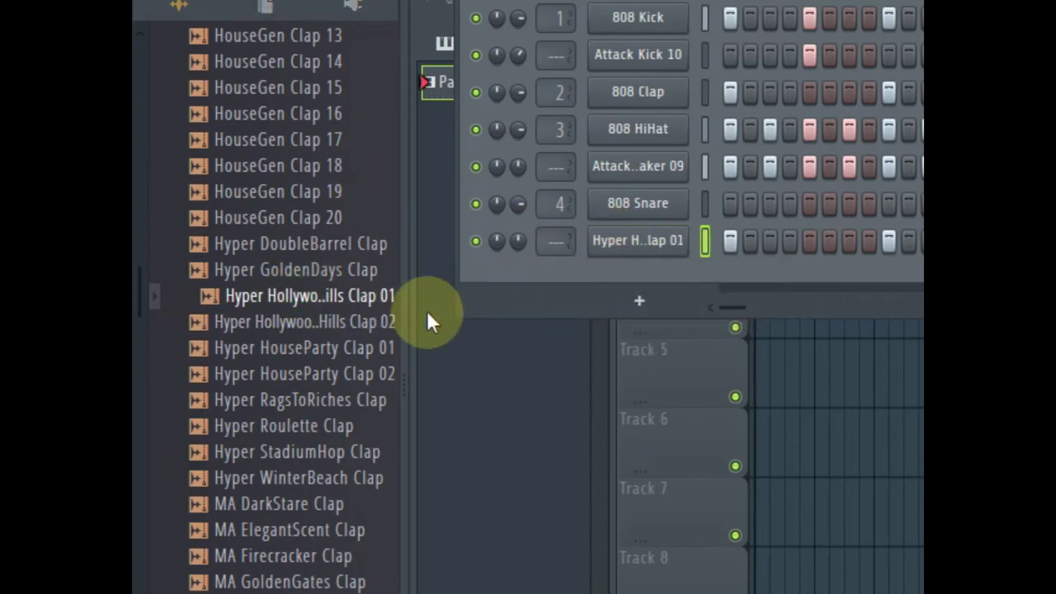
Step: Audition the remaining Hyper and first MA claps and replace the new clap channel's sample with MA ElegantScent Clap
{"action": "scroll", "coordinate": [398, 393], "scroll_direction": "down", "scroll_amount": 2}
{"action": "left_click", "coordinate": [313, 224]}
{"action": "left_click", "coordinate": [313, 243]}
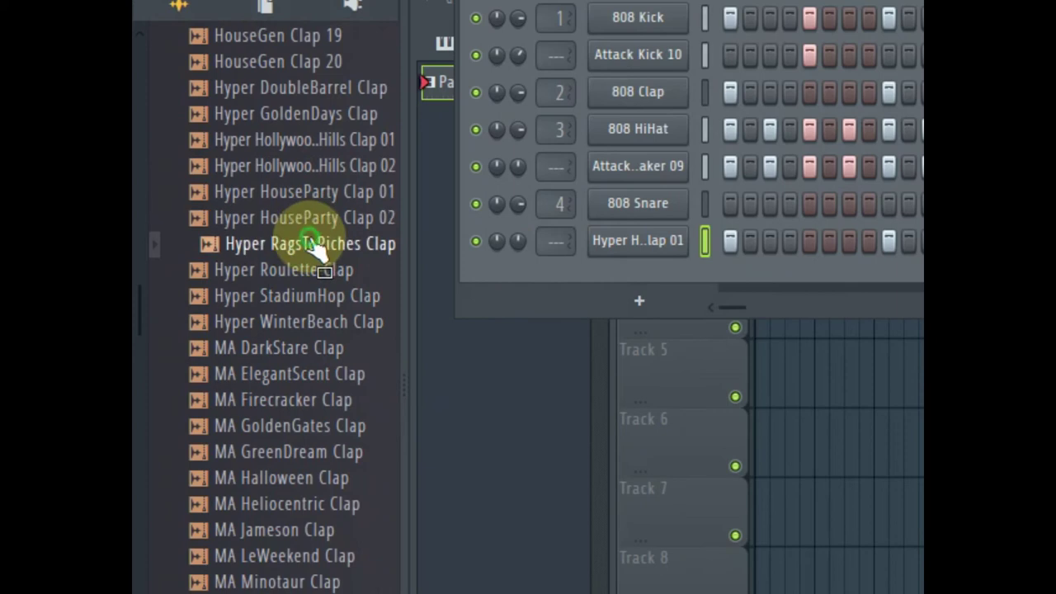
{"action": "left_click", "coordinate": [318, 270]}
{"action": "left_click", "coordinate": [306, 294]}
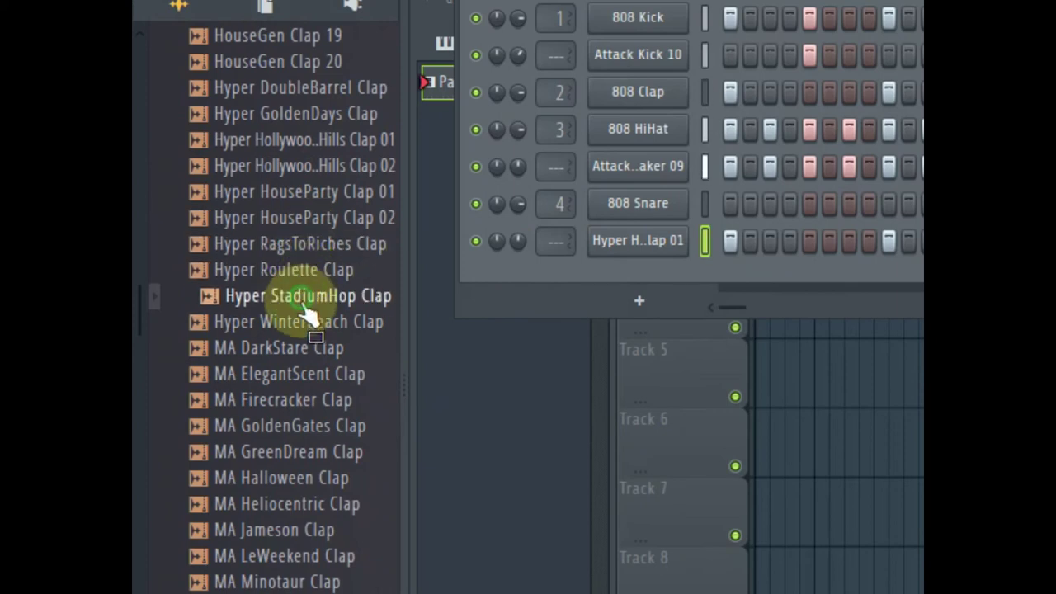
{"action": "left_click", "coordinate": [306, 321]}
{"action": "left_click", "coordinate": [309, 348]}
{"action": "left_click", "coordinate": [293, 374]}
{"action": "left_click", "coordinate": [279, 345]}
{"action": "left_click_drag", "start_coordinate": [248, 376], "coordinate": [625, 236]}
Step: Audition the rest of the Claps folder, including Power Clap 09 and Volt CleanClapSnare 02
{"action": "scroll", "coordinate": [302, 358], "scroll_direction": "down", "scroll_amount": 4}
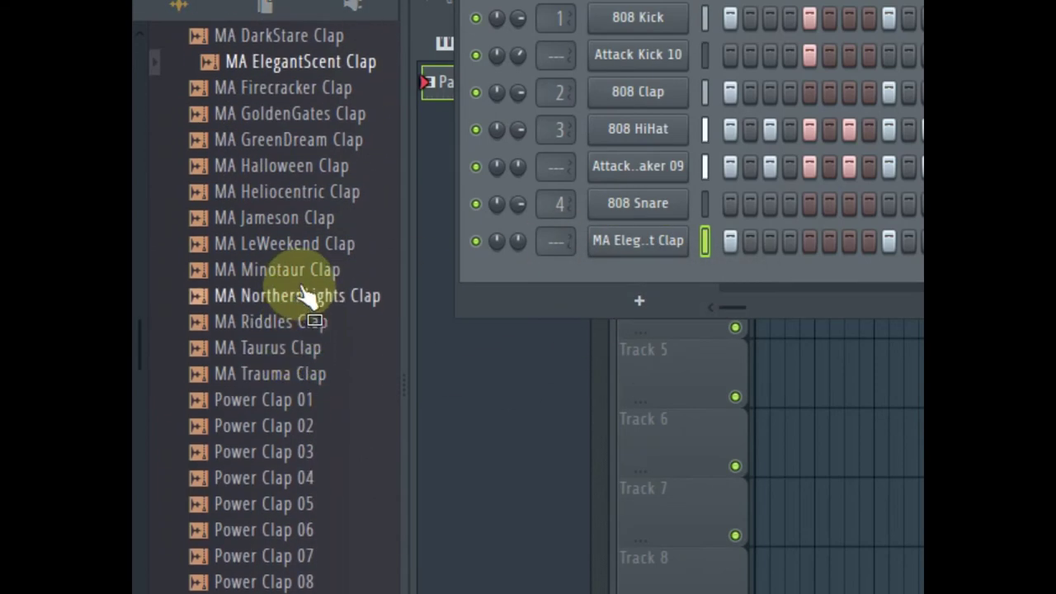
{"action": "scroll", "coordinate": [302, 296], "scroll_direction": "down", "scroll_amount": 4}
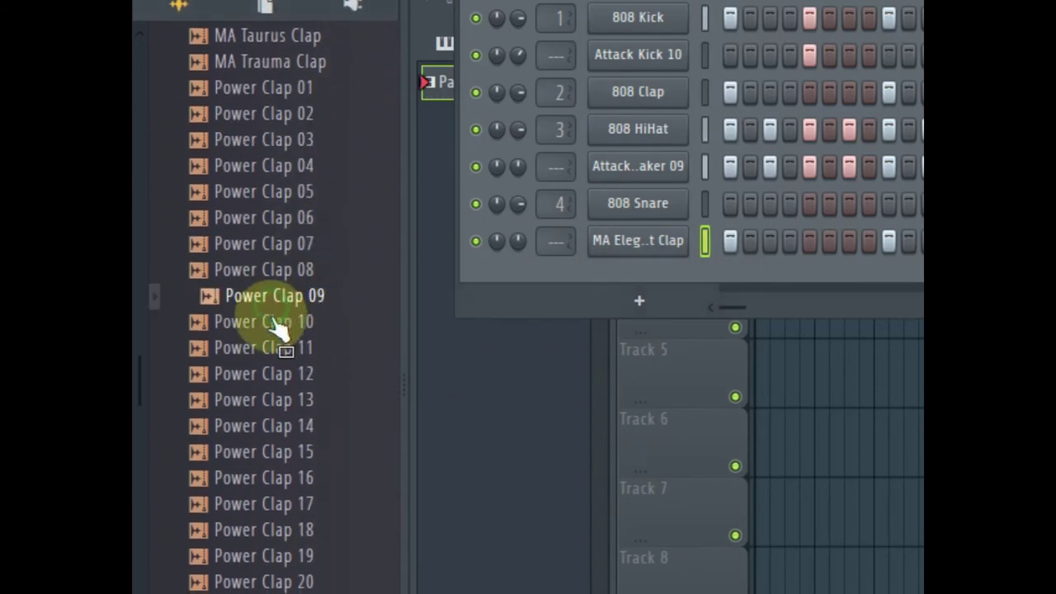
{"action": "scroll", "coordinate": [305, 429], "scroll_direction": "down", "scroll_amount": 10}
{"action": "left_click", "coordinate": [283, 431]}
{"action": "scroll", "coordinate": [306, 342], "scroll_direction": "down", "scroll_amount": 4}
{"action": "left_click", "coordinate": [318, 92]}
{"action": "left_click", "coordinate": [281, 129]}
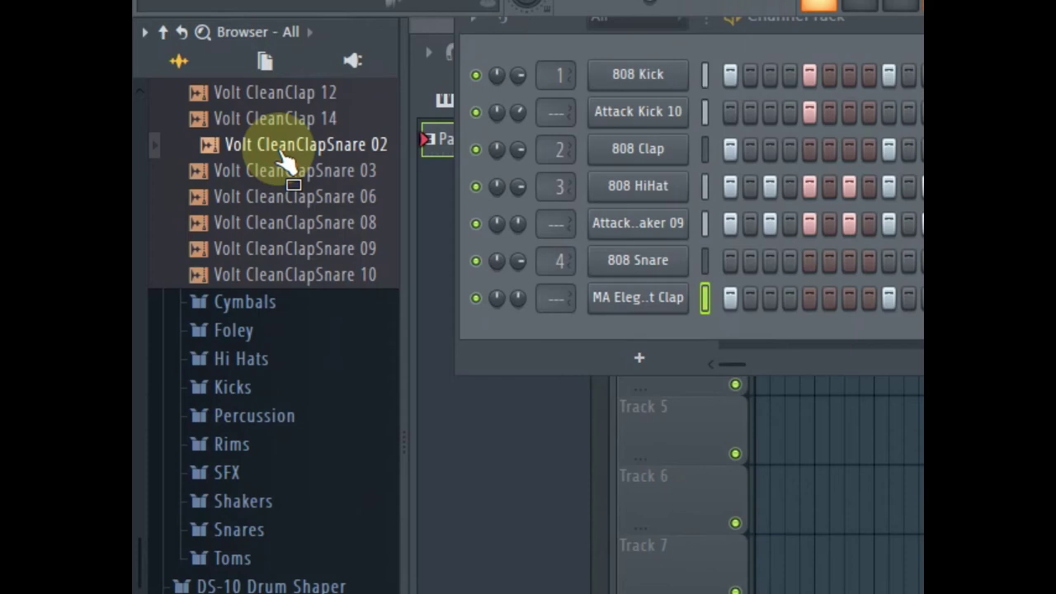
Step: Open the Snares folder and audition samples across the Attack, Collider, Downstream and Fracture snares
{"action": "left_click", "coordinate": [264, 533]}
{"action": "left_click", "coordinate": [257, 381]}
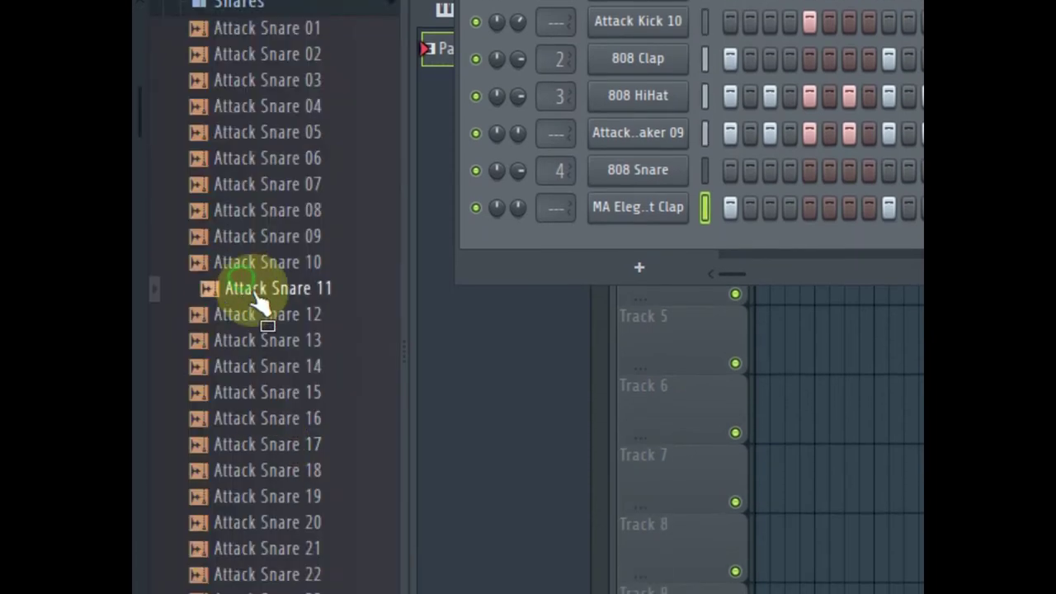
{"action": "scroll", "coordinate": [285, 396], "scroll_direction": "down", "scroll_amount": 8}
{"action": "left_click", "coordinate": [285, 357]}
{"action": "left_click", "coordinate": [298, 444]}
{"action": "scroll", "coordinate": [299, 429], "scroll_direction": "down", "scroll_amount": 8}
{"action": "left_click", "coordinate": [264, 279]}
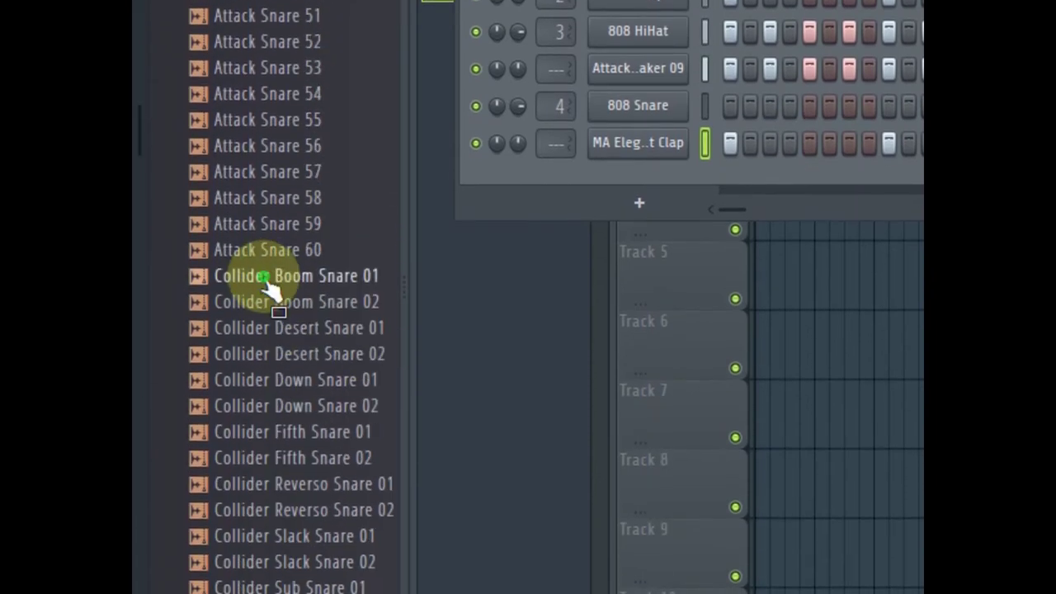
{"action": "left_click", "coordinate": [285, 379]}
{"action": "scroll", "coordinate": [303, 374], "scroll_direction": "down", "scroll_amount": 8}
{"action": "left_click", "coordinate": [295, 355]}
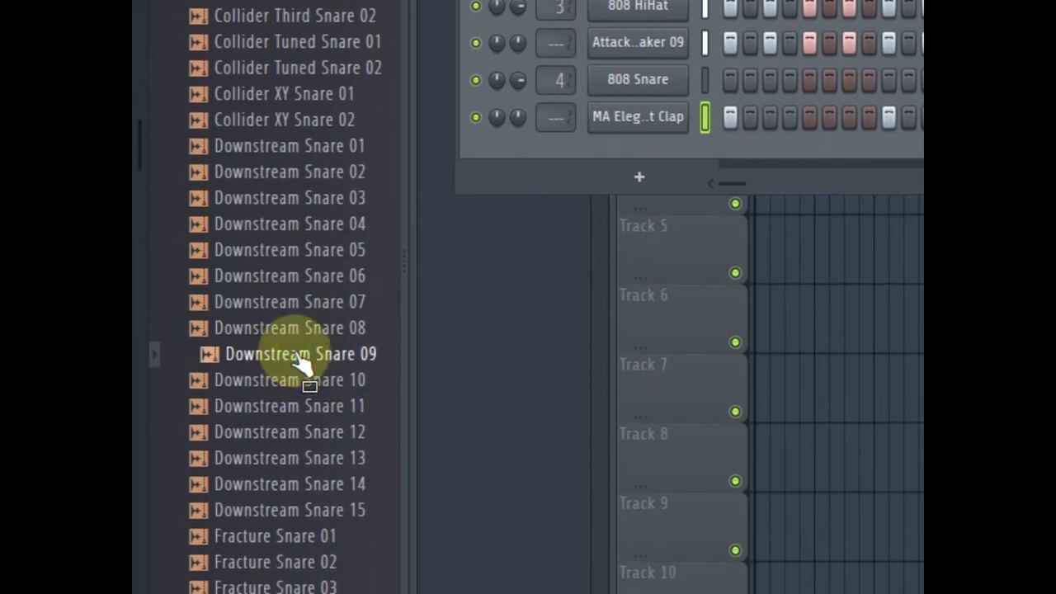
{"action": "left_click", "coordinate": [281, 406]}
{"action": "scroll", "coordinate": [293, 330], "scroll_direction": "down", "scroll_amount": 8}
{"action": "left_click", "coordinate": [297, 202]}
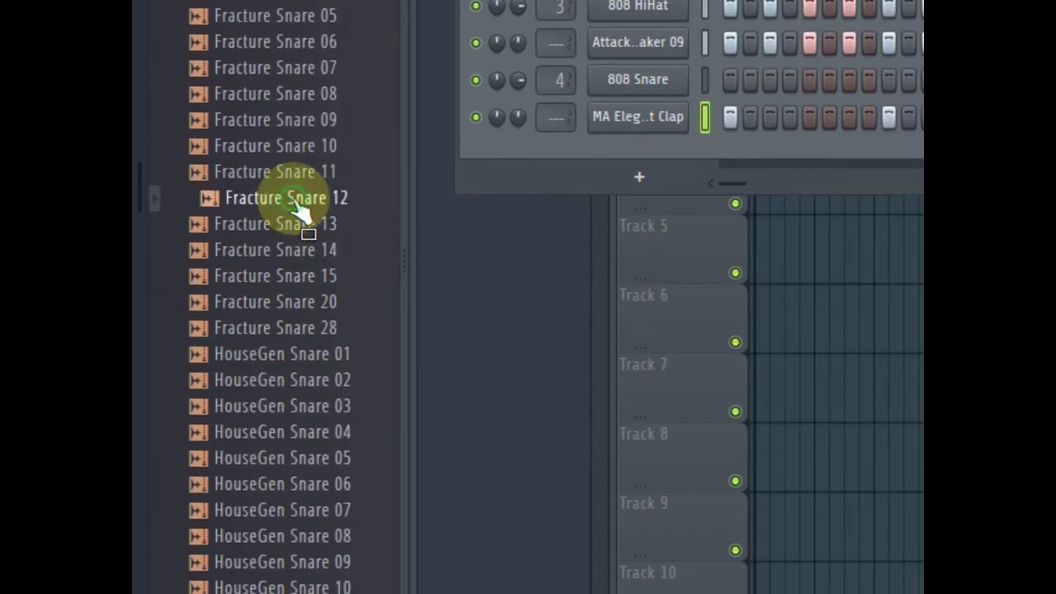
Step: Compare more Fracture snares with the Downstream snares, including Downstream Snare 05, 06, 07 and 10
{"action": "left_click", "coordinate": [281, 93]}
{"action": "left_click", "coordinate": [265, 206]}
{"action": "left_click", "coordinate": [265, 105]}
{"action": "scroll", "coordinate": [256, 186], "scroll_direction": "up", "scroll_amount": 5}
{"action": "left_click", "coordinate": [256, 219]}
{"action": "left_click", "coordinate": [254, 170]}
{"action": "left_click", "coordinate": [264, 143]}
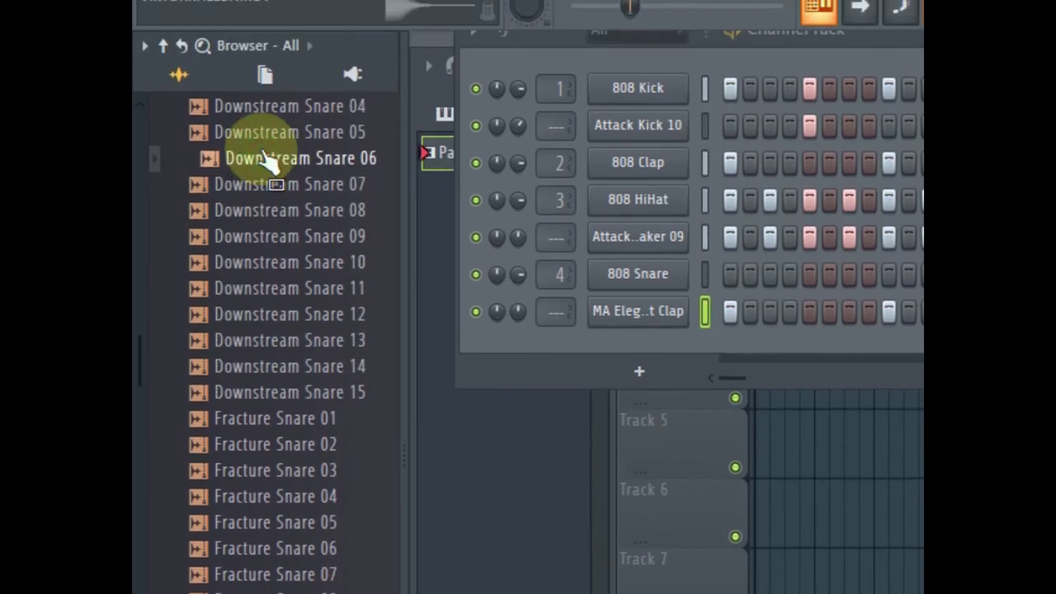
{"action": "left_click", "coordinate": [264, 142]}
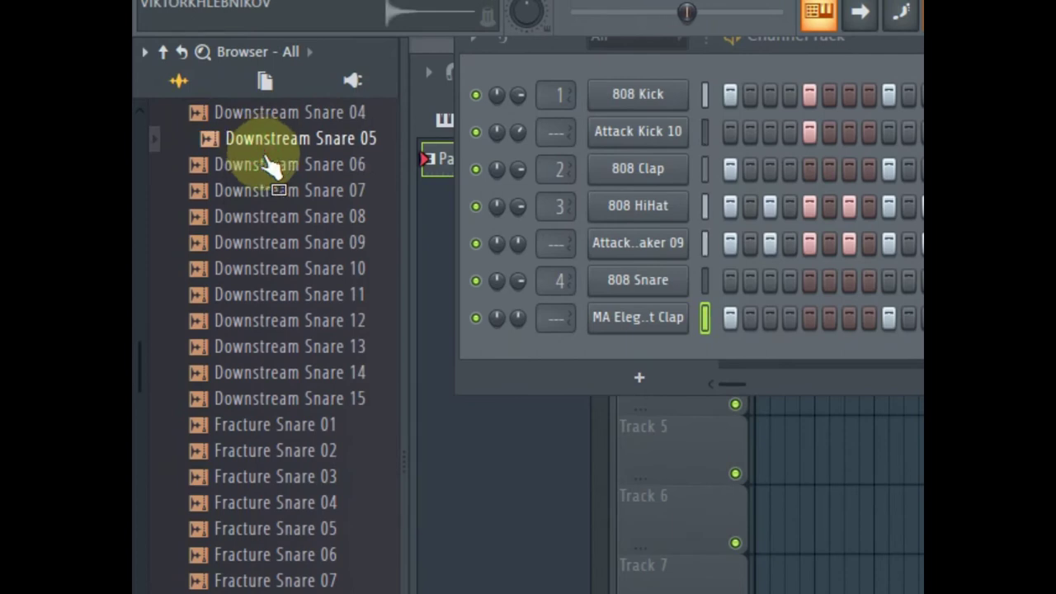
{"action": "left_click", "coordinate": [268, 165]}
{"action": "left_click", "coordinate": [270, 191]}
{"action": "left_click", "coordinate": [268, 275]}
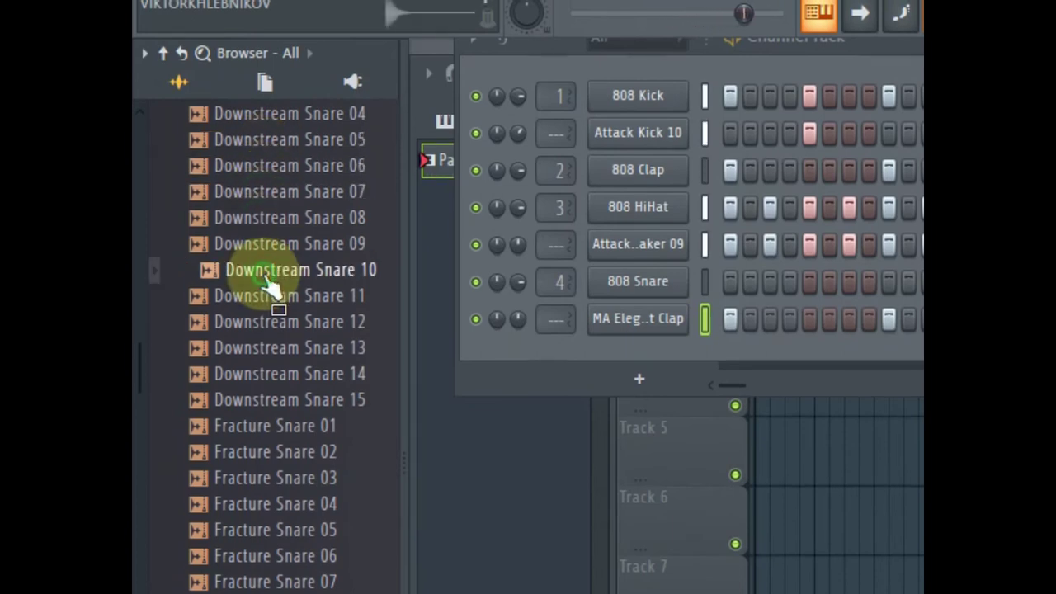
Step: Add Downstream Snare 10 as a new channel below the MA ElegantScent Clap and fill every eighth step
{"action": "left_click_drag", "start_coordinate": [268, 285], "coordinate": [625, 354]}
{"action": "right_click", "coordinate": [685, 355]}
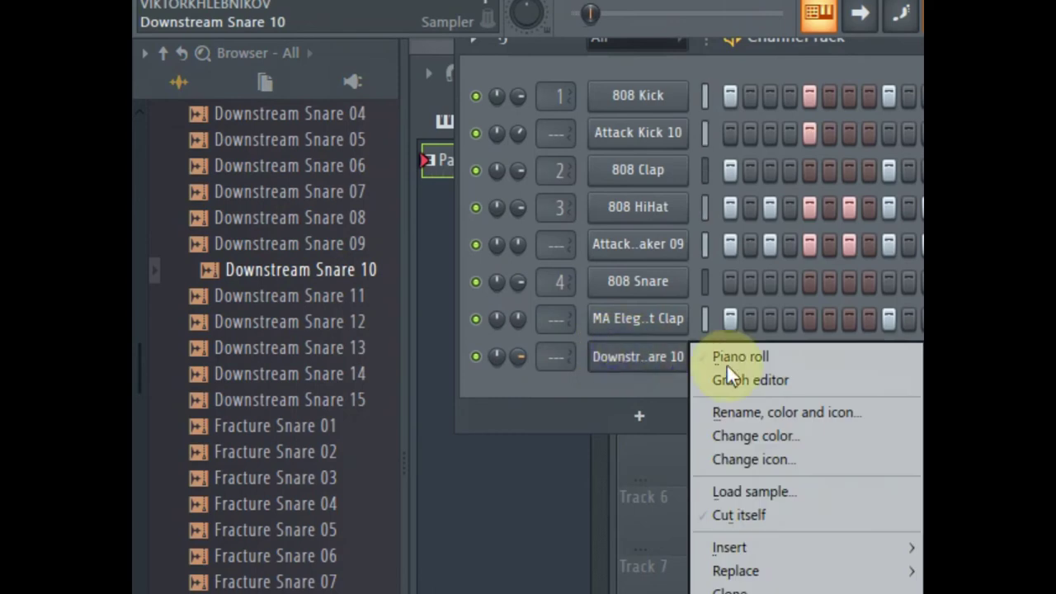
{"action": "left_click", "coordinate": [709, 372]}
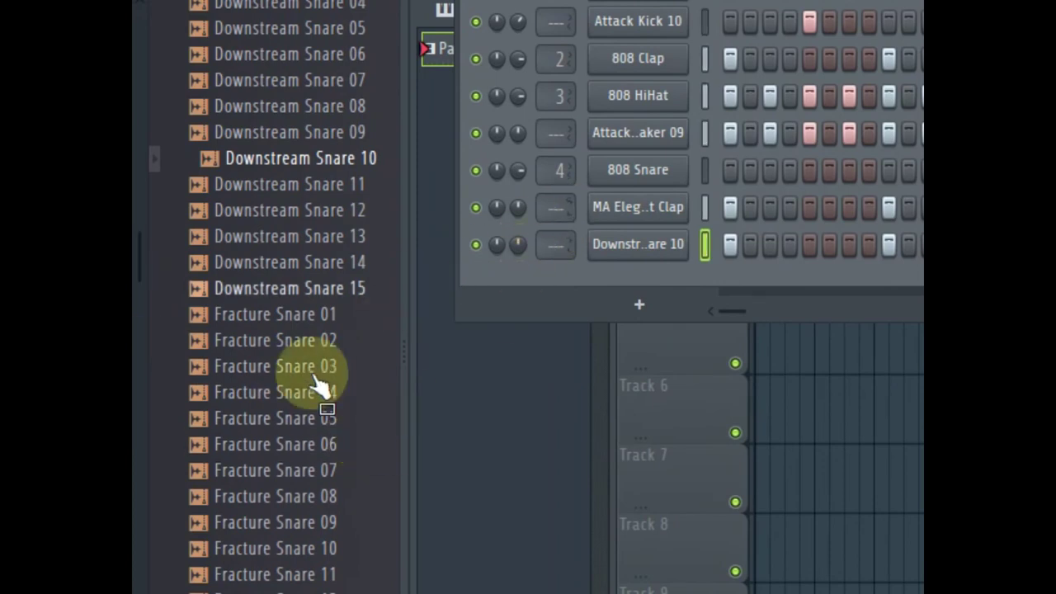
Step: Replace the Downstream Snare 10 channel's sample with HouseGen Snare 07
{"action": "scroll", "coordinate": [288, 388], "scroll_direction": "down", "scroll_amount": 8}
{"action": "left_click_drag", "start_coordinate": [294, 290], "coordinate": [631, 248]}
Step: Audition snares across the HouseGen, Hyper and MA groups, including Hyper GoldenDays Snare 02, MA Cosmonaut Snare and MA Acid Snare 02
{"action": "scroll", "coordinate": [236, 436], "scroll_direction": "down", "scroll_amount": 8}
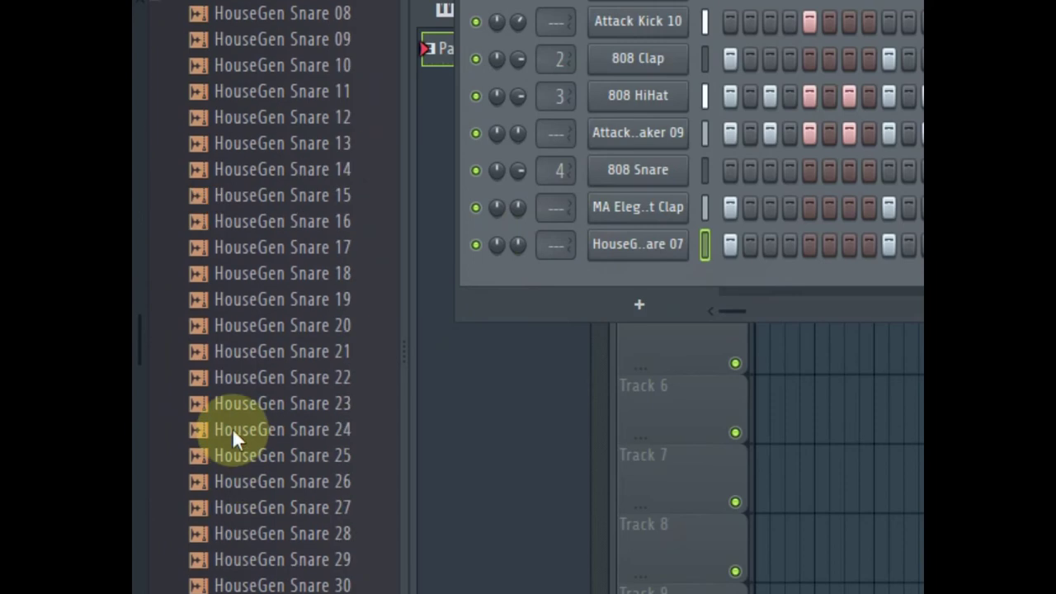
{"action": "left_click_drag", "start_coordinate": [239, 341], "coordinate": [236, 350]}
{"action": "left_click", "coordinate": [293, 386]}
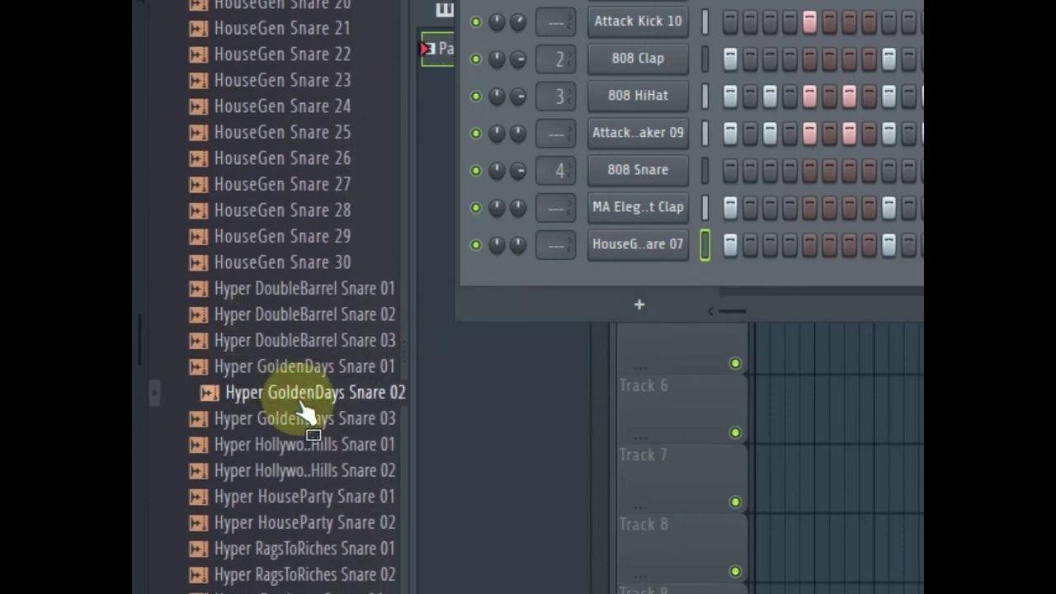
{"action": "left_click", "coordinate": [303, 442]}
{"action": "scroll", "coordinate": [309, 396], "scroll_direction": "down", "scroll_amount": 8}
{"action": "left_click", "coordinate": [312, 363]}
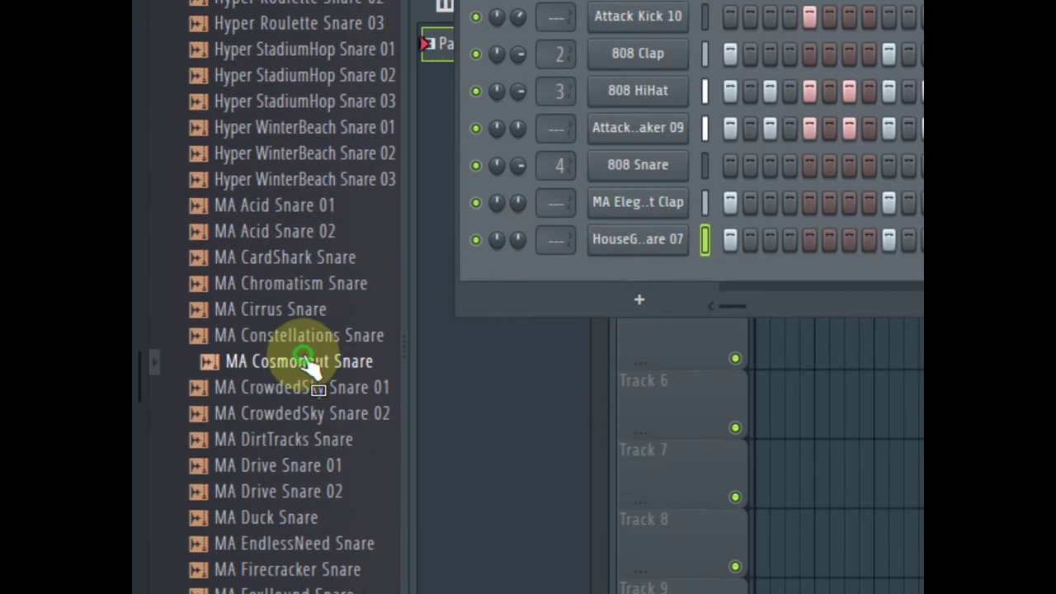
{"action": "left_click", "coordinate": [303, 308]}
{"action": "left_click_drag", "start_coordinate": [291, 283], "coordinate": [301, 238]}
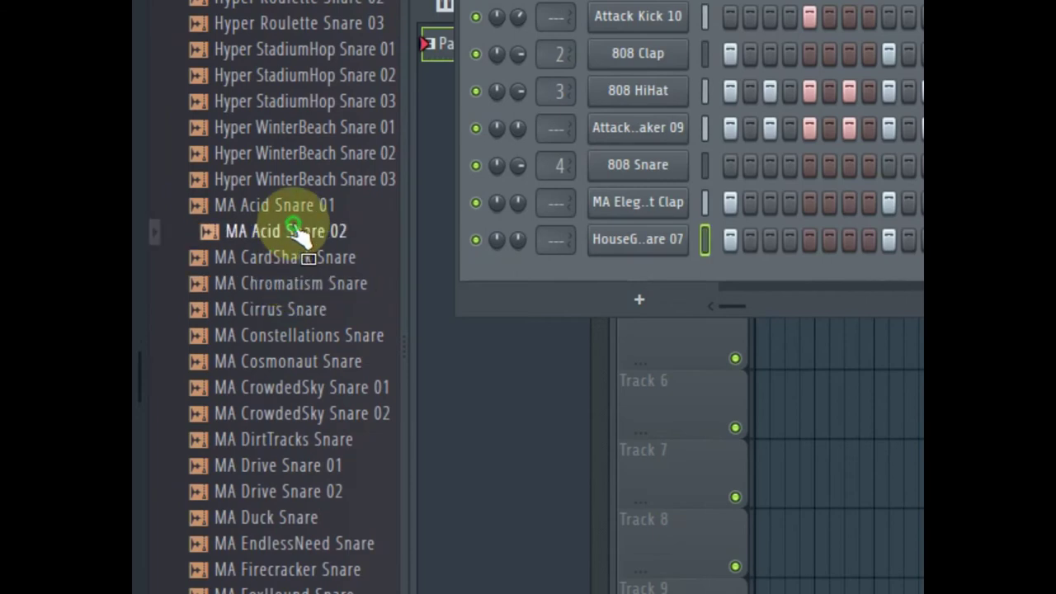
{"action": "left_click", "coordinate": [291, 283]}
Step: Replace the HouseGen Snare 07 channel's sample with MA Chromatism Snare and adjust the channel's volume
{"action": "left_click_drag", "start_coordinate": [290, 290], "coordinate": [619, 248]}
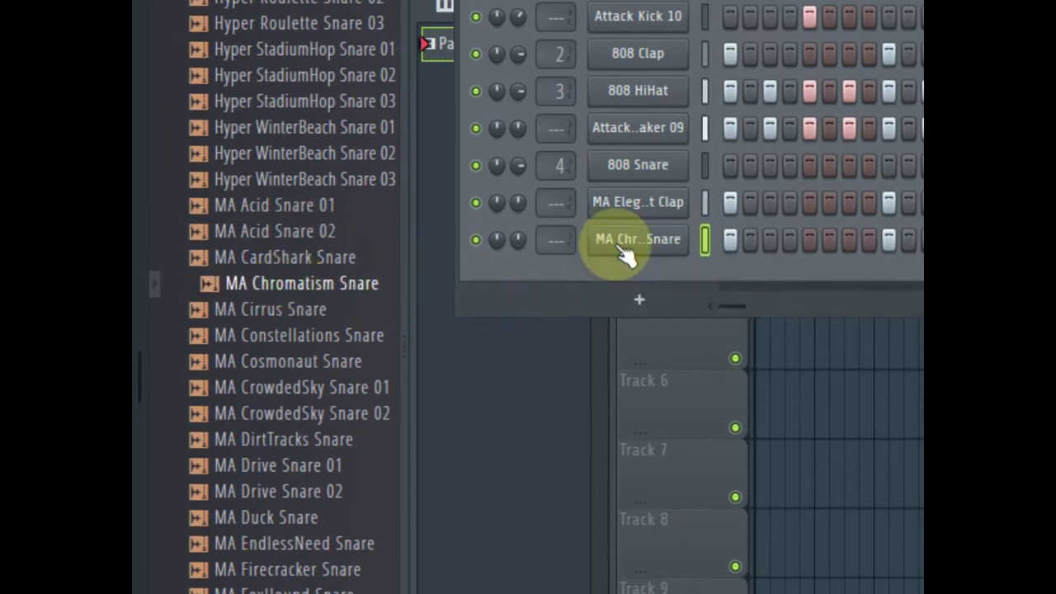
{"action": "scroll", "coordinate": [172, 339], "scroll_direction": "down", "scroll_amount": 4}
{"action": "left_click_drag", "start_coordinate": [518, 239], "coordinate": [517, 236]}
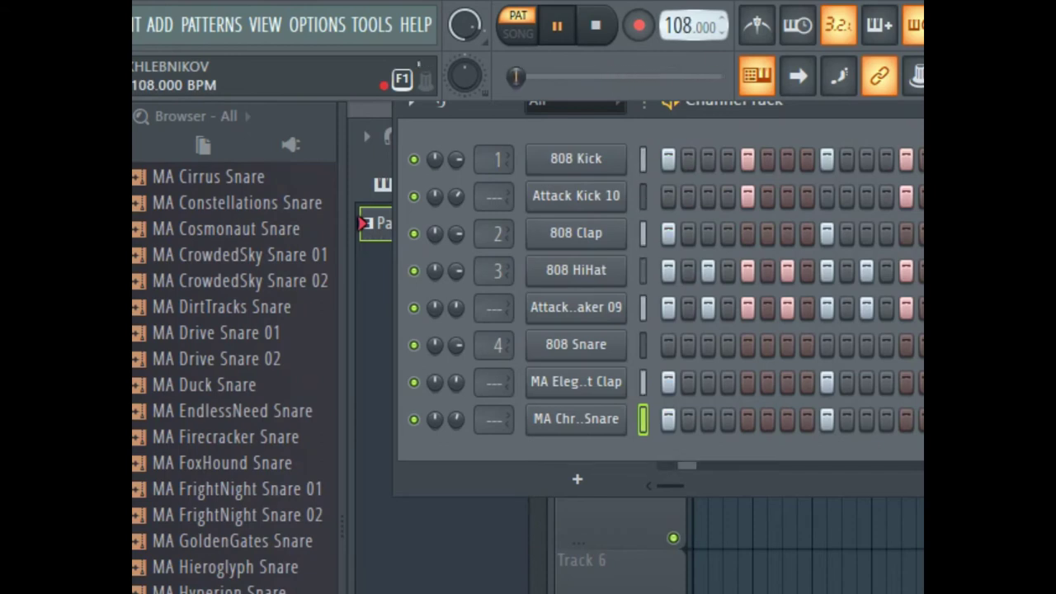
Step: Set the project tempo to 115 BPM
{"action": "left_click", "coordinate": [682, 30]}
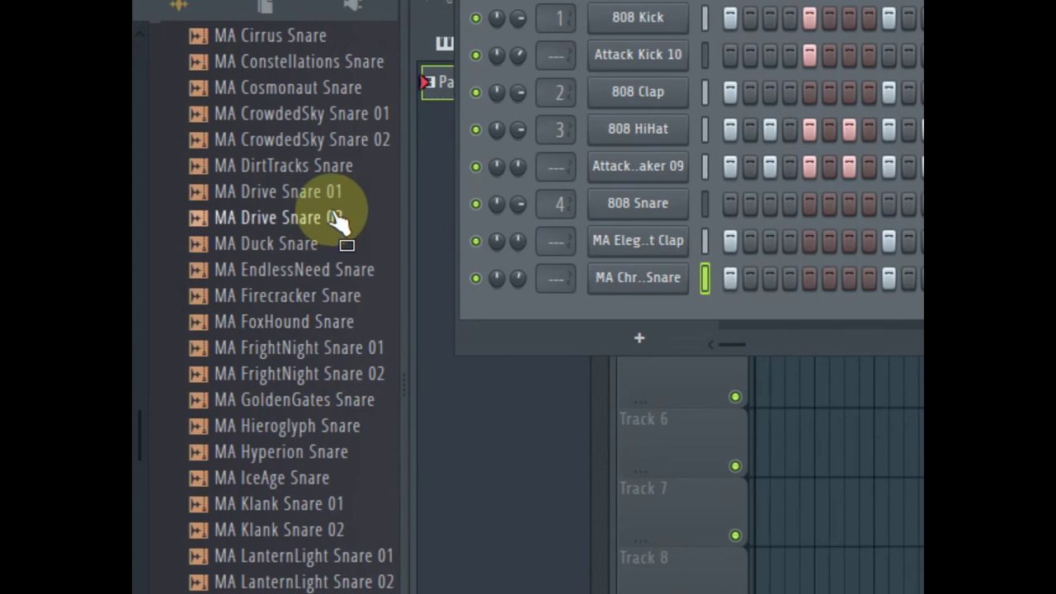
Step: Close the Snares folder of the Drums (ModeAudio) pack and open its Foley folder
{"action": "scroll", "coordinate": [276, 593], "scroll_direction": "down", "scroll_amount": 7}
{"action": "scroll", "coordinate": [297, 593], "scroll_direction": "up", "scroll_amount": 15}
{"action": "scroll", "coordinate": [295, 426], "scroll_direction": "up", "scroll_amount": 20}
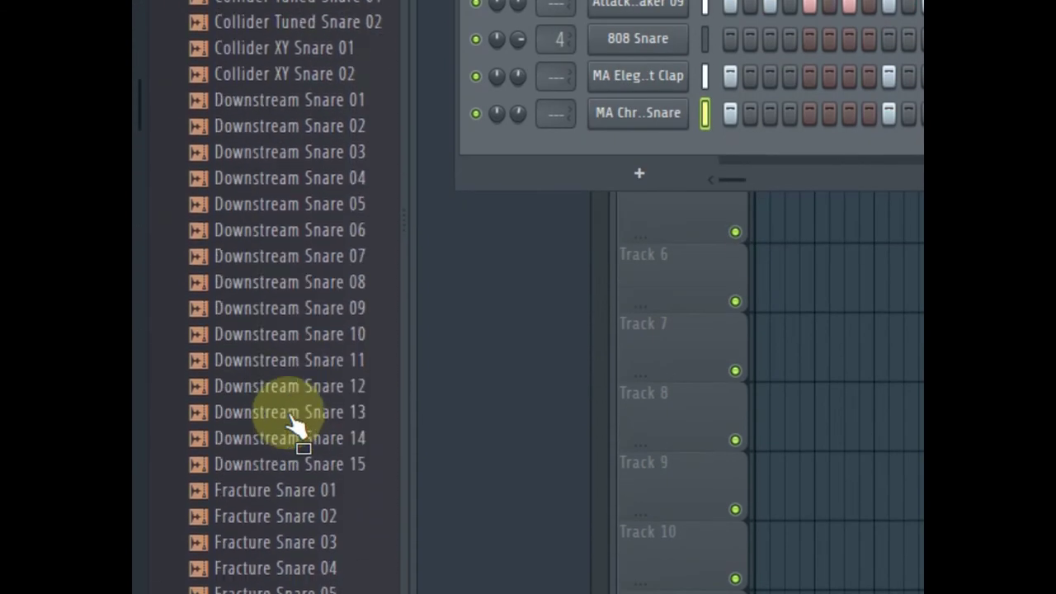
{"action": "scroll", "coordinate": [295, 425], "scroll_direction": "up", "scroll_amount": 15}
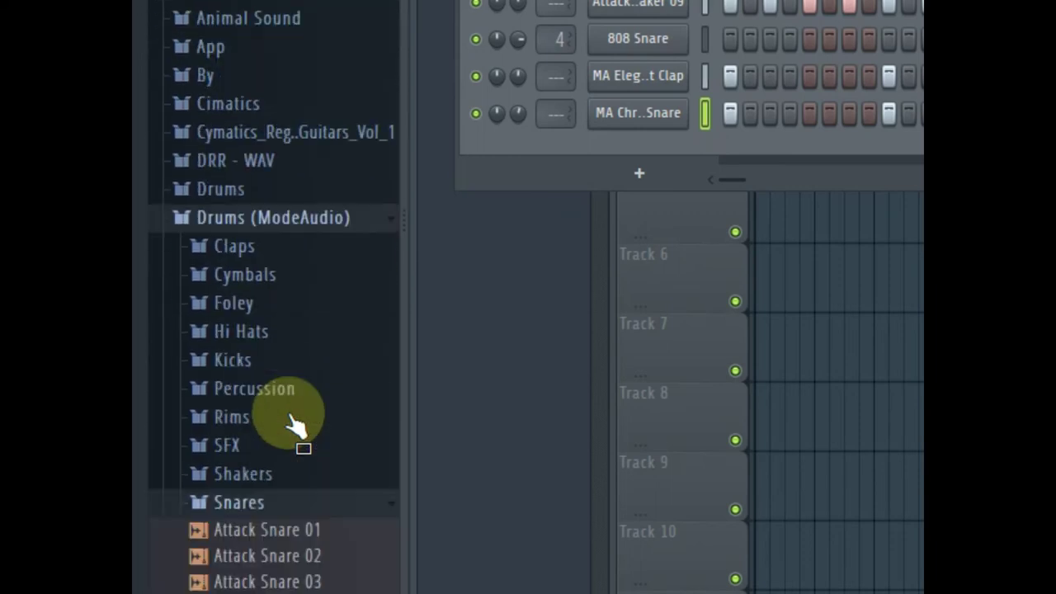
{"action": "left_click", "coordinate": [259, 340]}
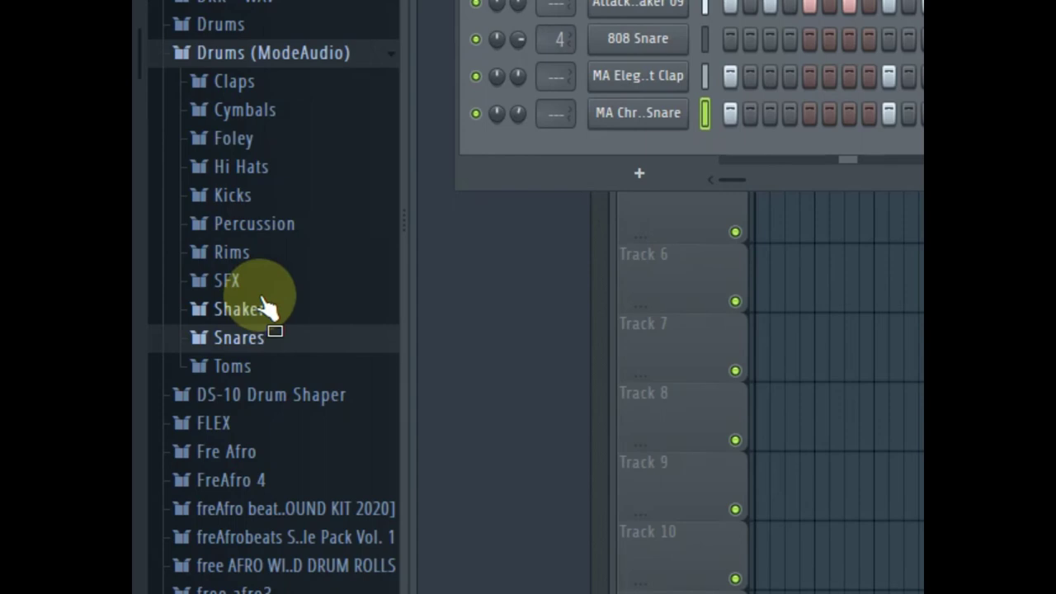
{"action": "left_click", "coordinate": [272, 141]}
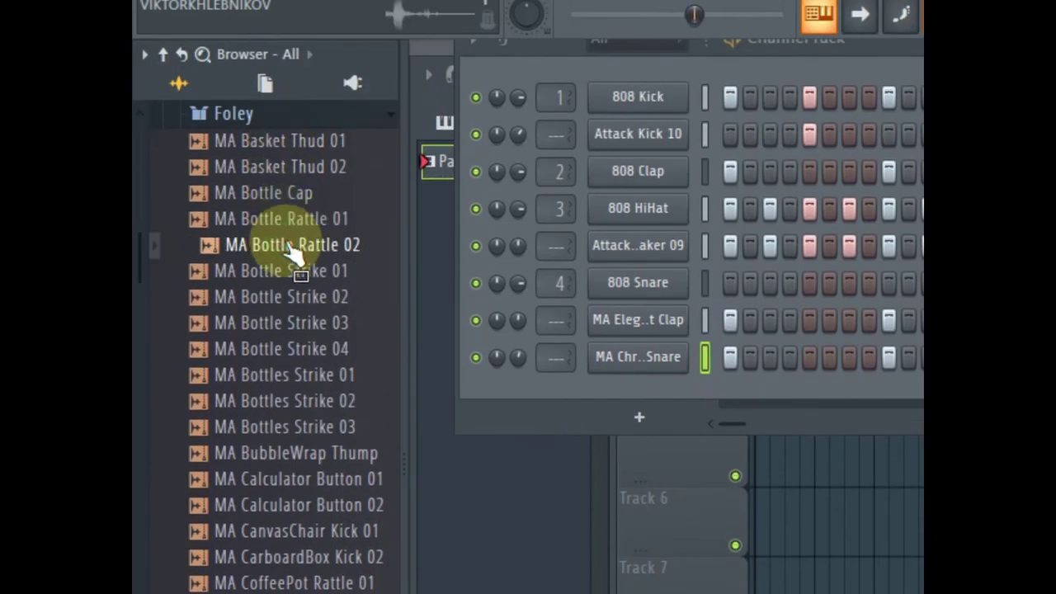
Step: Add MA Bottle Rattle 02 as a new channel below MA Chromatism Snare and fill every eighth step
{"action": "left_click_drag", "start_coordinate": [293, 255], "coordinate": [667, 401]}
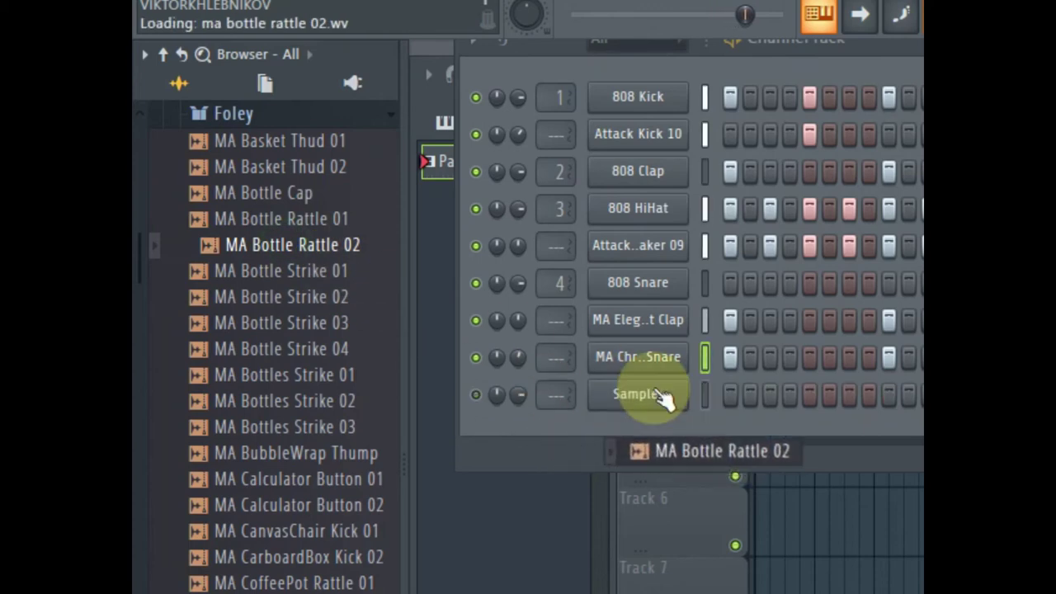
{"action": "right_click", "coordinate": [652, 392]}
{"action": "left_click", "coordinate": [729, 472]}
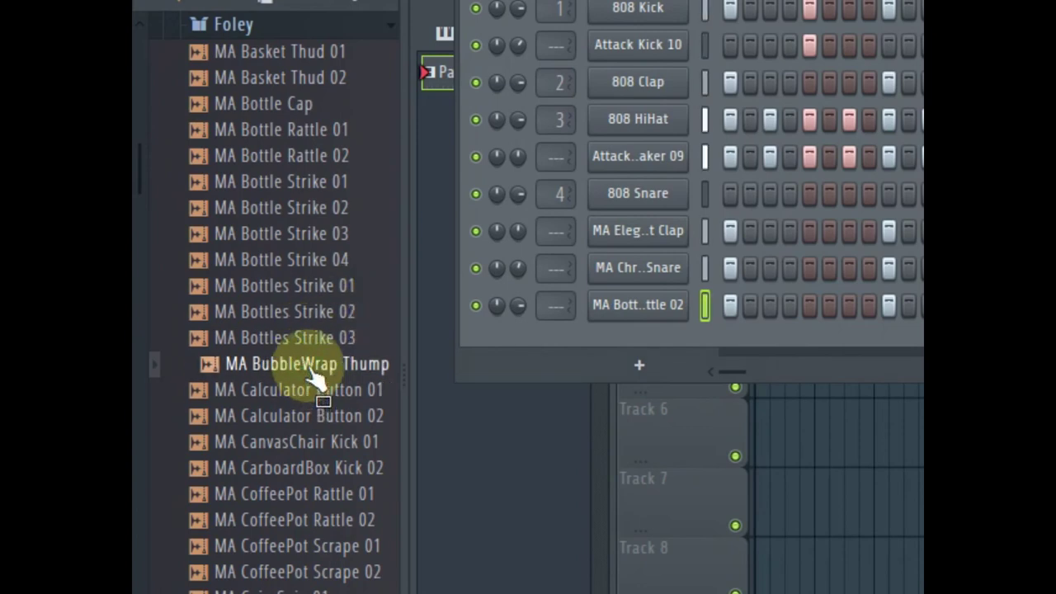
{"action": "left_click_drag", "start_coordinate": [307, 367], "coordinate": [633, 334]}
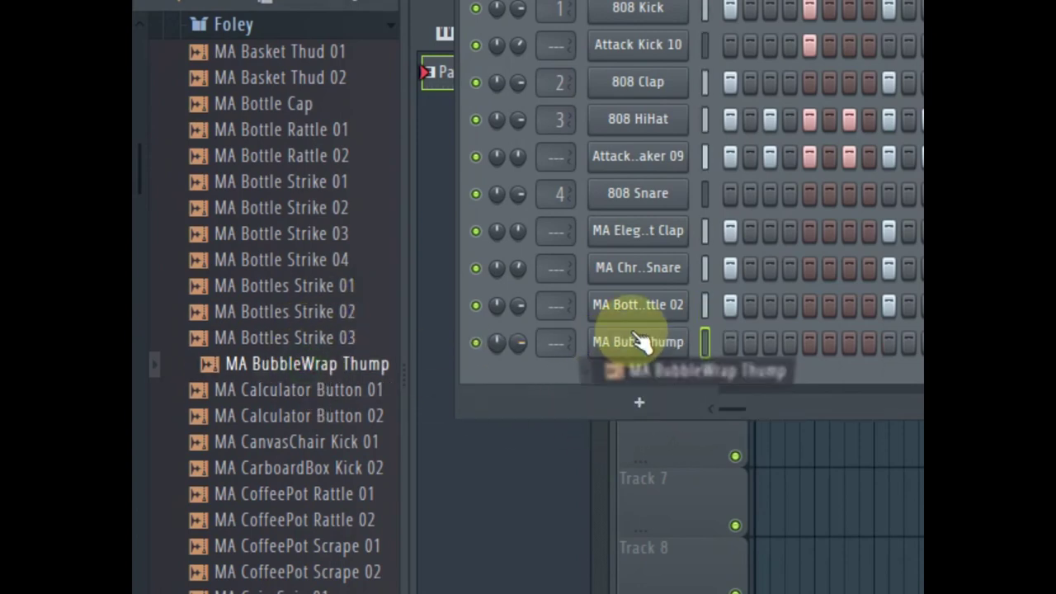
{"action": "right_click", "coordinate": [611, 347]}
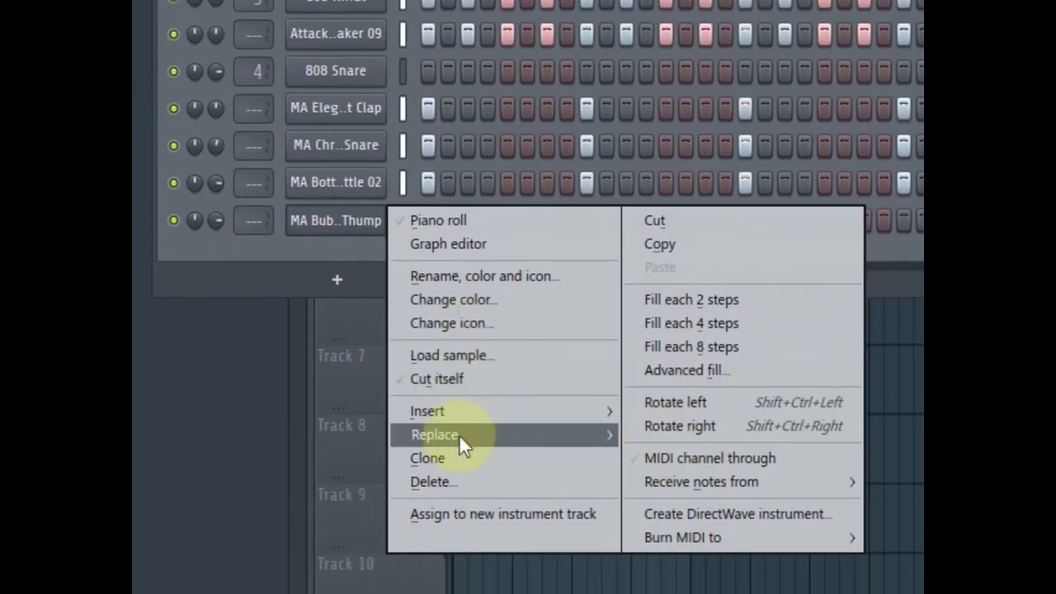
{"action": "left_click", "coordinate": [454, 480]}
{"action": "left_click", "coordinate": [784, 293]}
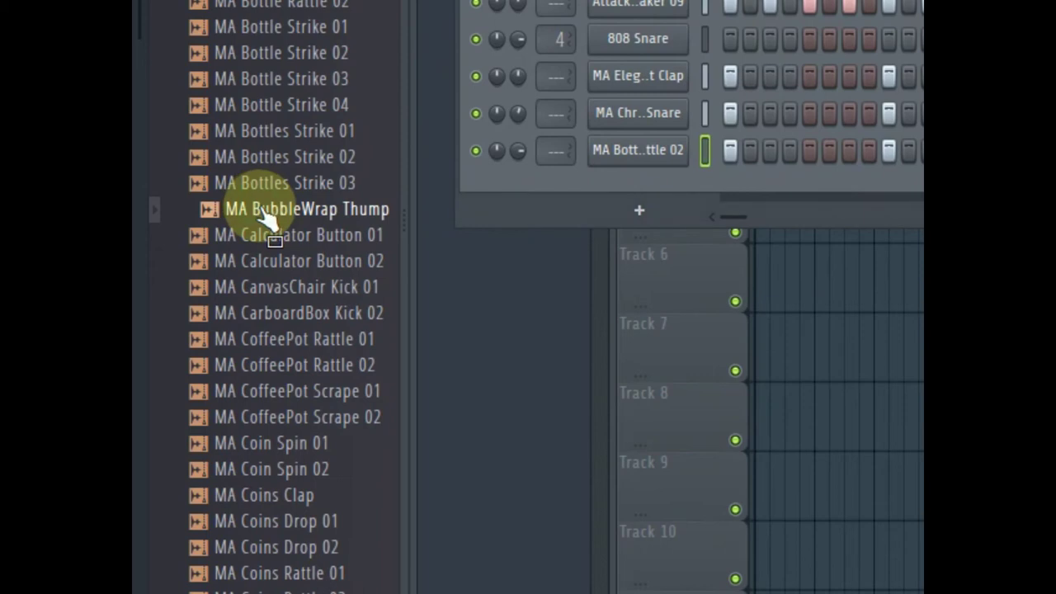
Step: Replace the MA Bottle Rattle 02 channel's sample with MA BubbleWrap Thump
{"action": "left_click_drag", "start_coordinate": [264, 212], "coordinate": [636, 150]}
Step: Audition foley samples from the Coins, Glass Tap, Ice Glass, Keys Grab, Keys Throw and Lid Pop groups
{"action": "scroll", "coordinate": [371, 297], "scroll_direction": "down", "scroll_amount": 4}
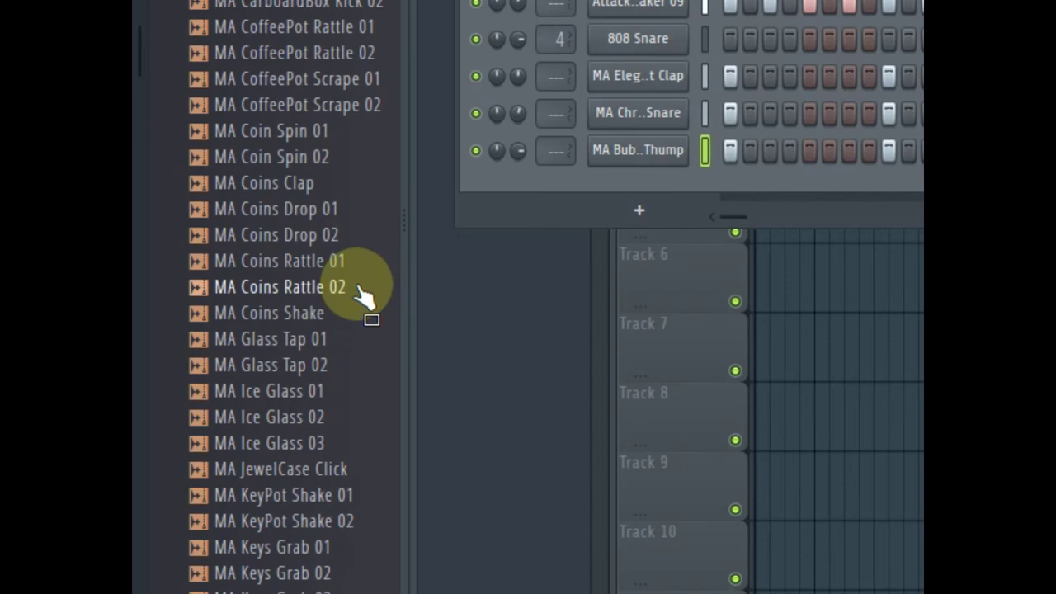
{"action": "left_click", "coordinate": [289, 315]}
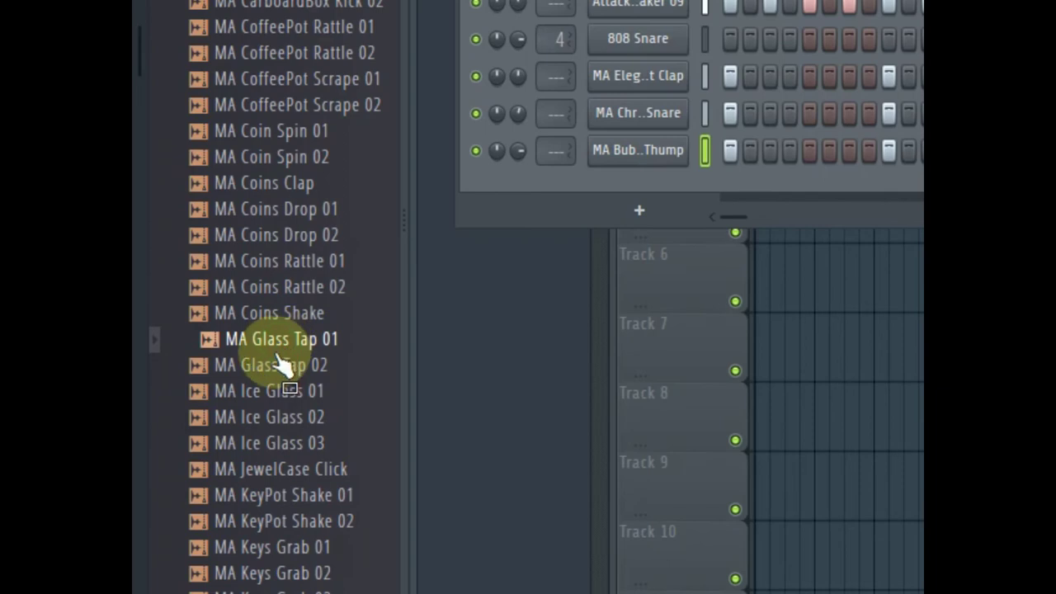
{"action": "left_click", "coordinate": [278, 396]}
{"action": "left_click", "coordinate": [277, 423]}
{"action": "scroll", "coordinate": [287, 421], "scroll_direction": "down", "scroll_amount": 6}
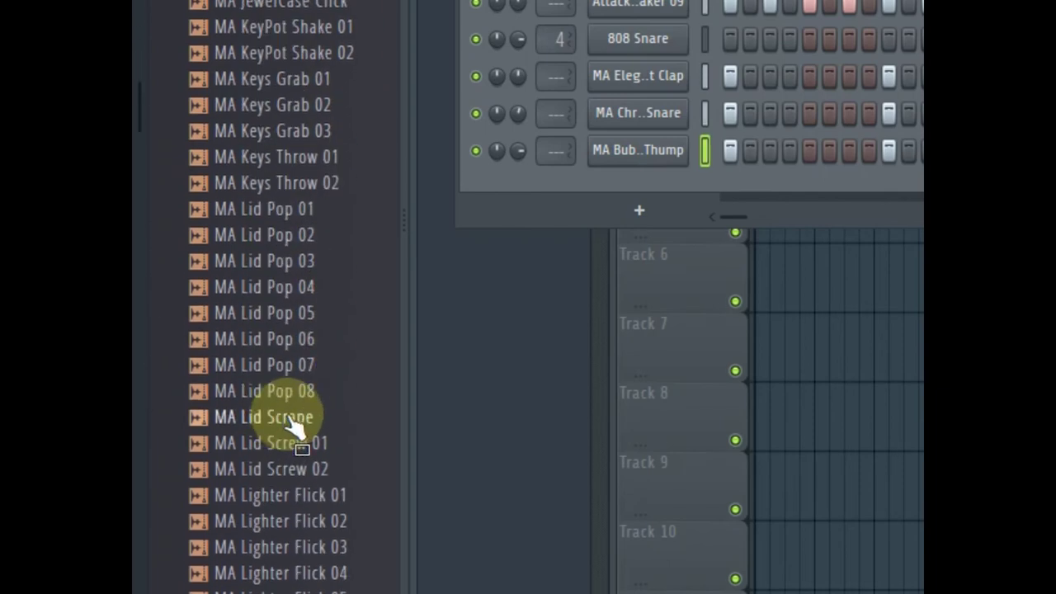
{"action": "left_click", "coordinate": [281, 138]}
{"action": "left_click", "coordinate": [284, 165]}
{"action": "left_click", "coordinate": [283, 217]}
{"action": "left_click", "coordinate": [272, 268]}
{"action": "left_click", "coordinate": [276, 294]}
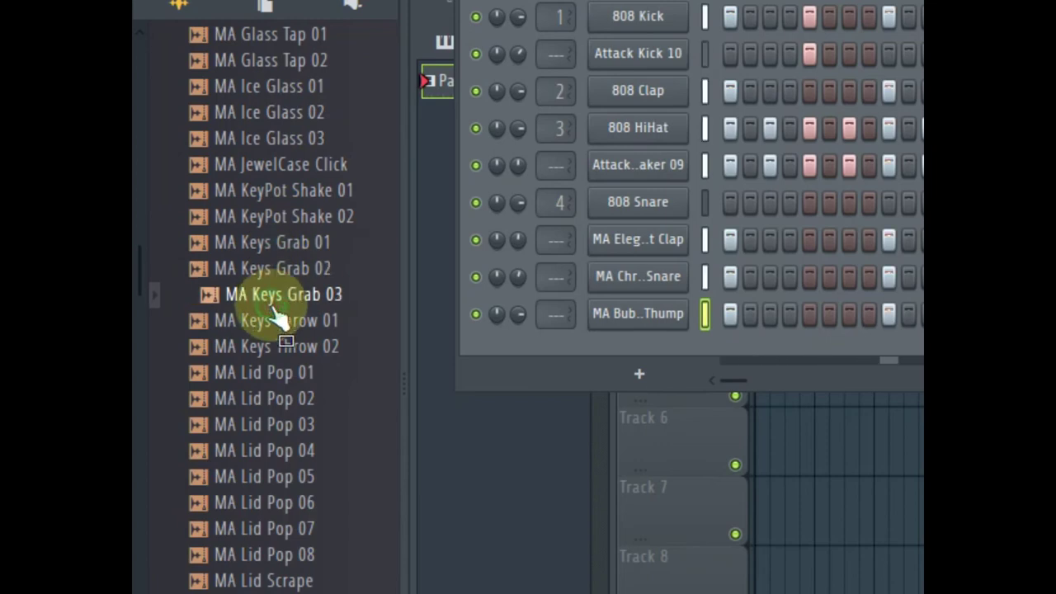
{"action": "left_click", "coordinate": [276, 322]}
{"action": "left_click", "coordinate": [277, 348]}
{"action": "left_click", "coordinate": [276, 397]}
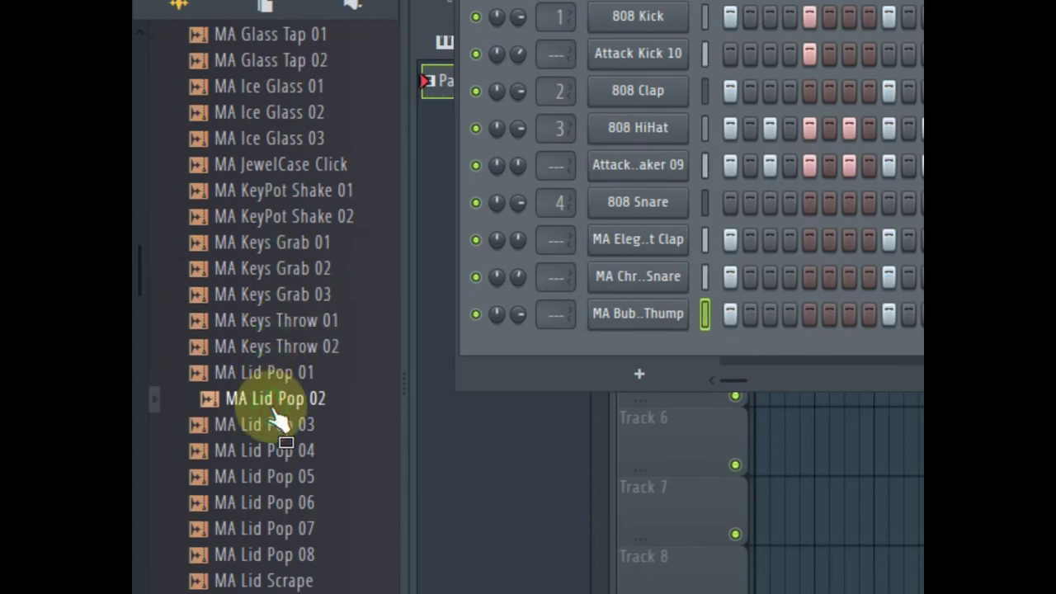
Step: Audition the Lighter Flick, Lighter Snaps, Lock Snap and MetalPoker Scrape foley samples
{"action": "scroll", "coordinate": [279, 409], "scroll_direction": "down", "scroll_amount": 7}
{"action": "left_click", "coordinate": [281, 398]}
{"action": "left_click", "coordinate": [282, 240]}
{"action": "left_click", "coordinate": [278, 215]}
{"action": "left_click", "coordinate": [278, 189]}
{"action": "left_click", "coordinate": [284, 166]}
{"action": "left_click", "coordinate": [294, 157]}
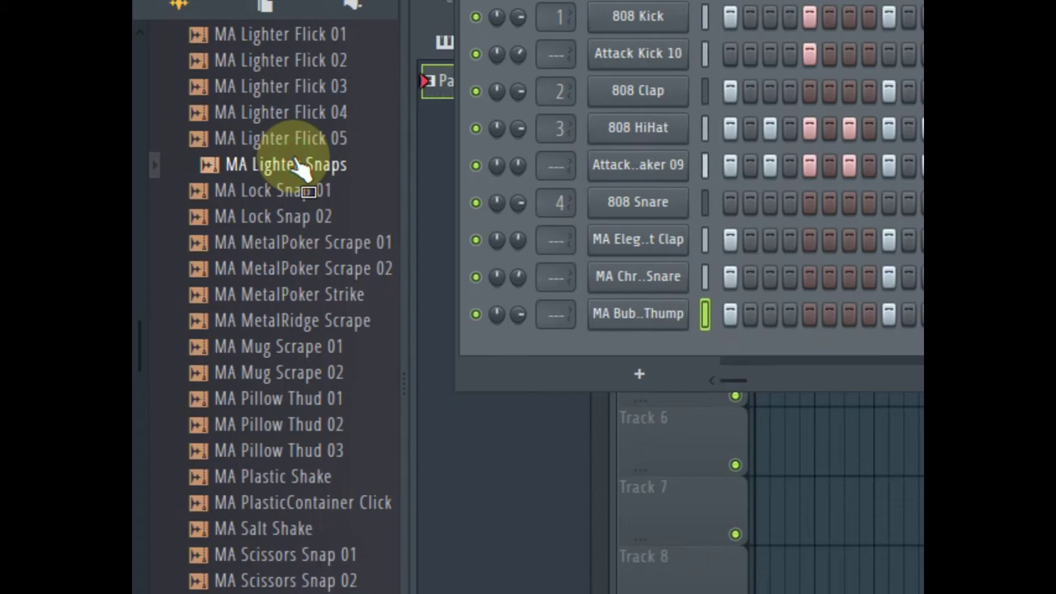
{"action": "left_click", "coordinate": [299, 191]}
{"action": "left_click", "coordinate": [296, 217]}
{"action": "left_click", "coordinate": [299, 242]}
Step: Audition the foley samples from MA MetalPoker Scrape 02 through the Mug Scrapes and Pillow Thuds to MA PlasticContainer Click
{"action": "key", "text": "Down"}
{"action": "key", "text": "Down"}
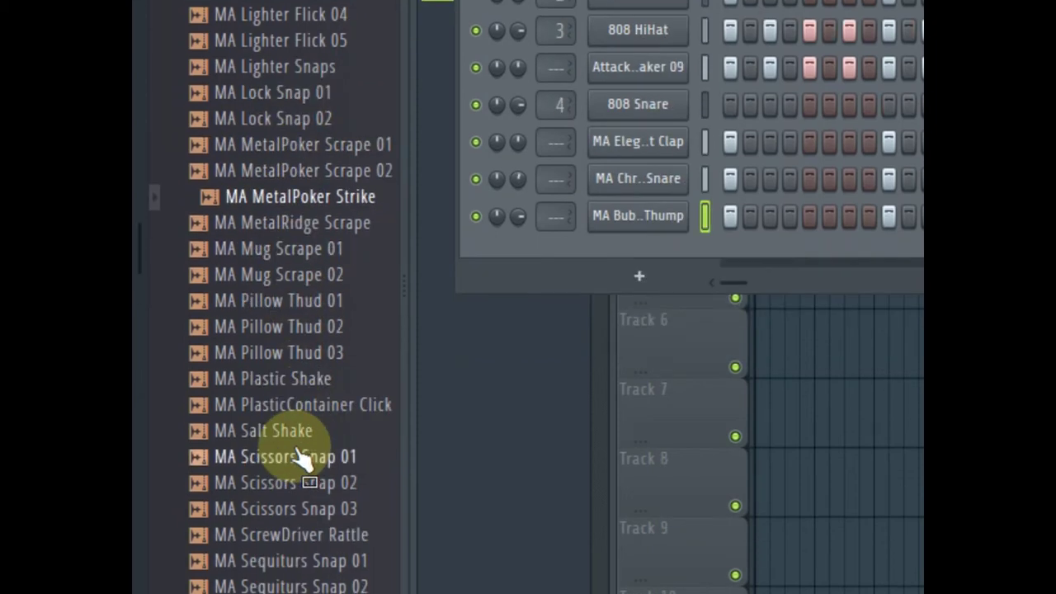
{"action": "key", "text": "Down"}
{"action": "key", "text": "Down"}
{"action": "key", "text": "Down"}
{"action": "key", "text": "Down"}
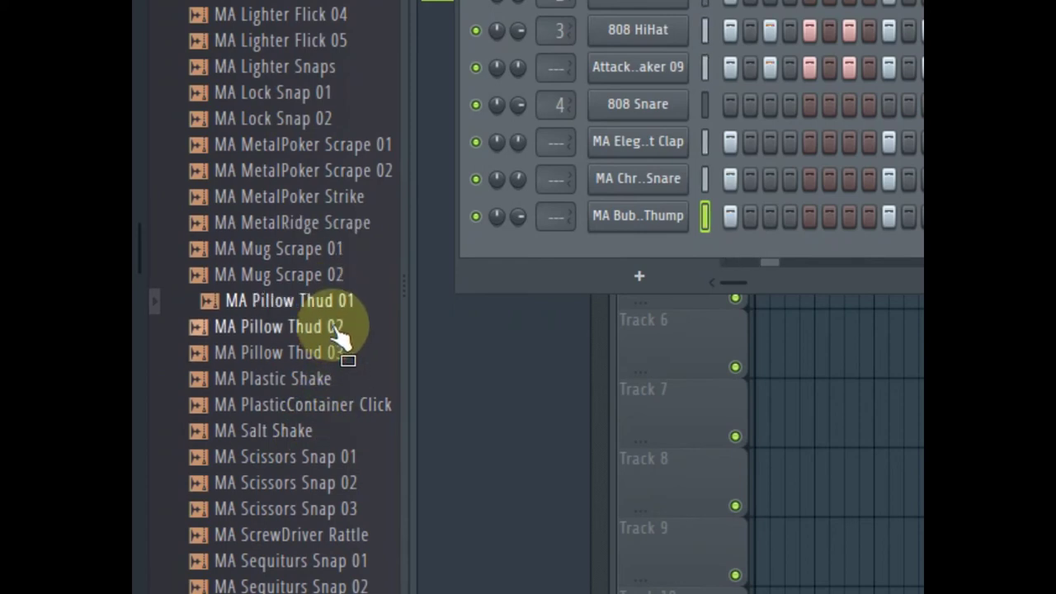
{"action": "left_click", "coordinate": [333, 327]}
{"action": "key", "text": "Down"}
{"action": "key", "text": "Down"}
{"action": "key", "text": "Down"}
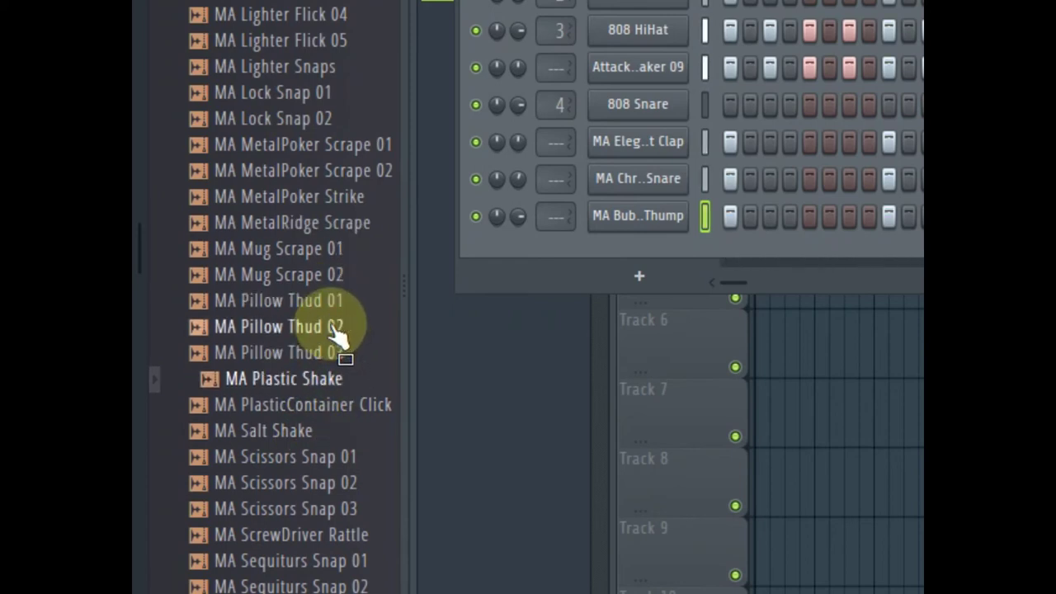
{"action": "key", "text": "Down"}
Step: Add MA Salt Shake as a new channel below MA BubbleWrap Thump and place a hit on step 8
{"action": "left_click", "coordinate": [298, 430]}
{"action": "left_click_drag", "start_coordinate": [291, 437], "coordinate": [686, 257]}
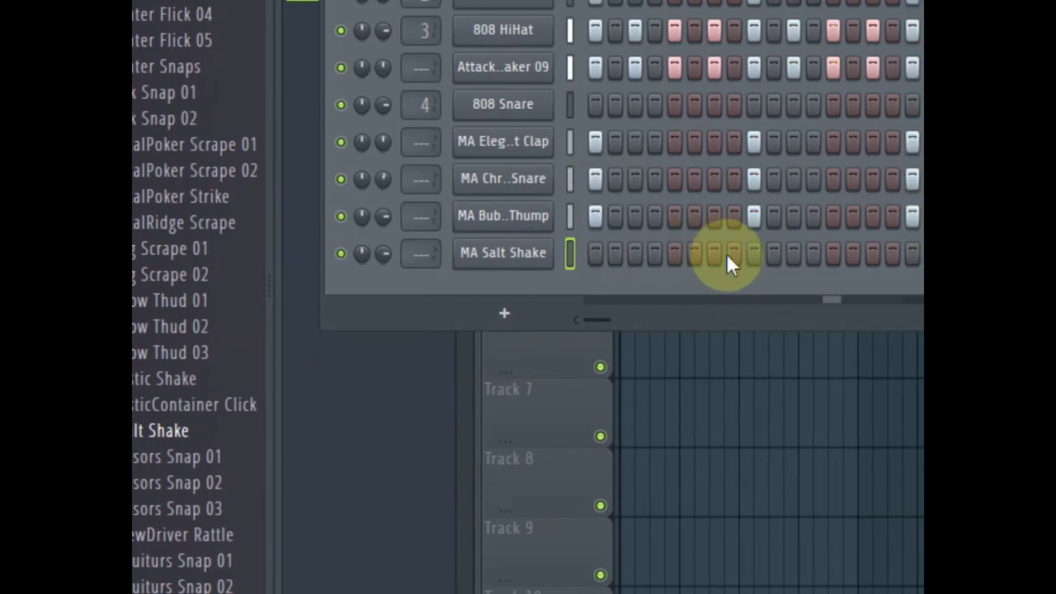
{"action": "left_click", "coordinate": [732, 254]}
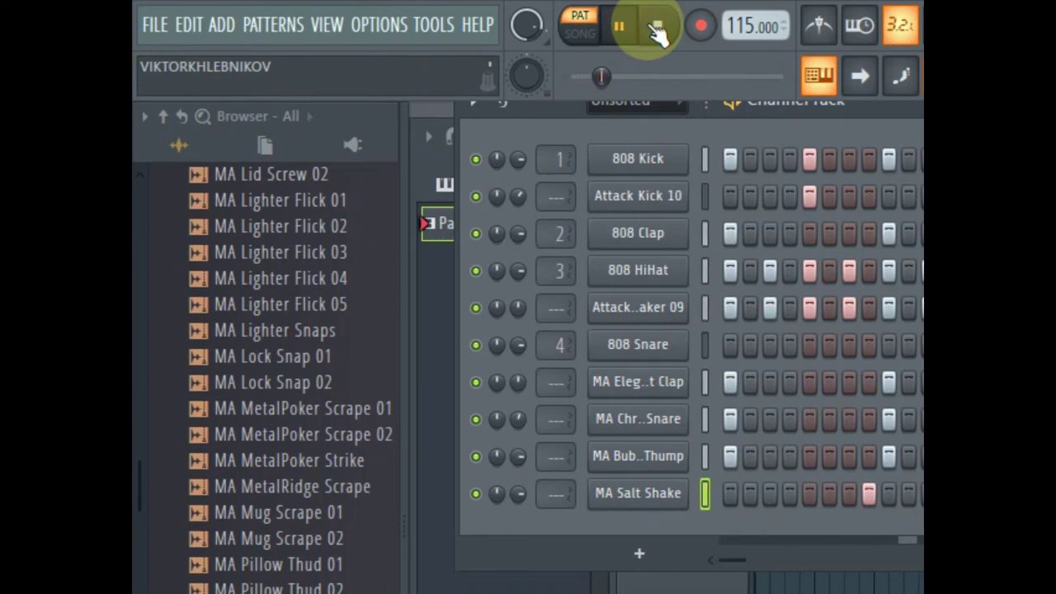
Step: Add MA Salt Shake hits on steps 24 and 40
{"action": "left_click", "coordinate": [658, 31]}
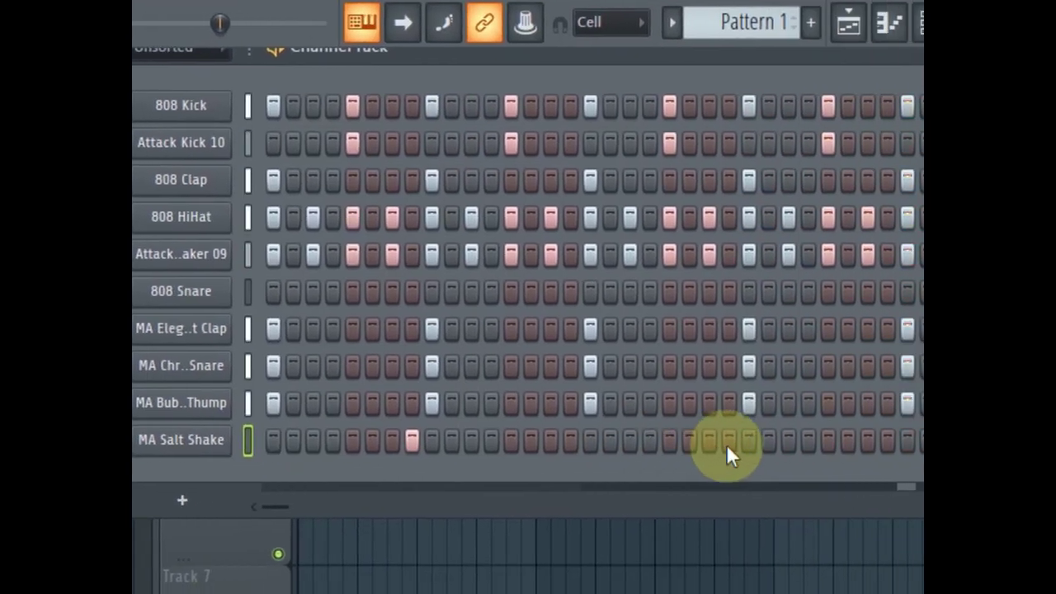
{"action": "left_click", "coordinate": [781, 443]}
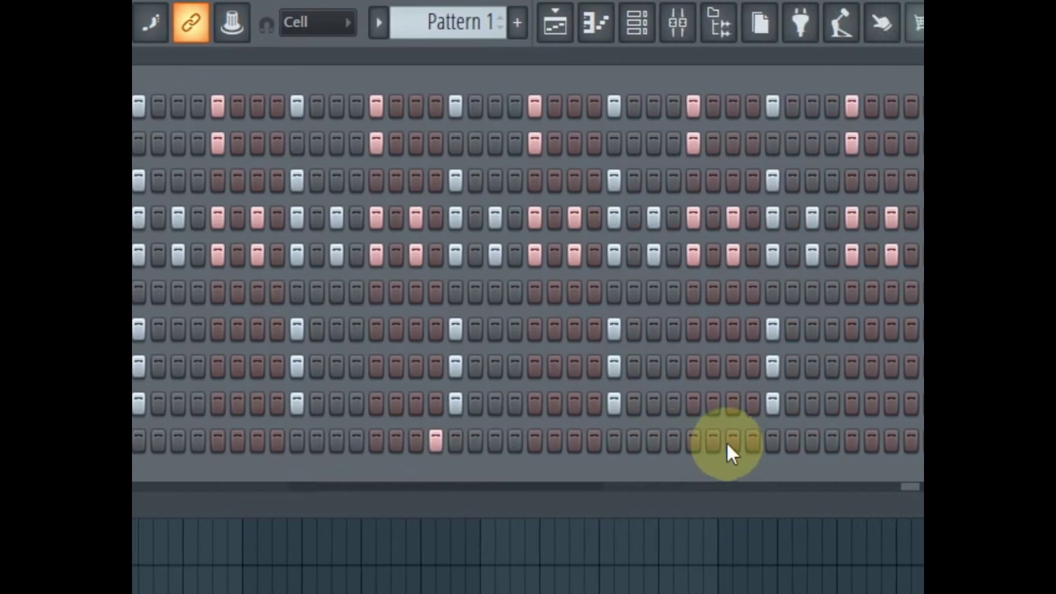
{"action": "left_click", "coordinate": [727, 439]}
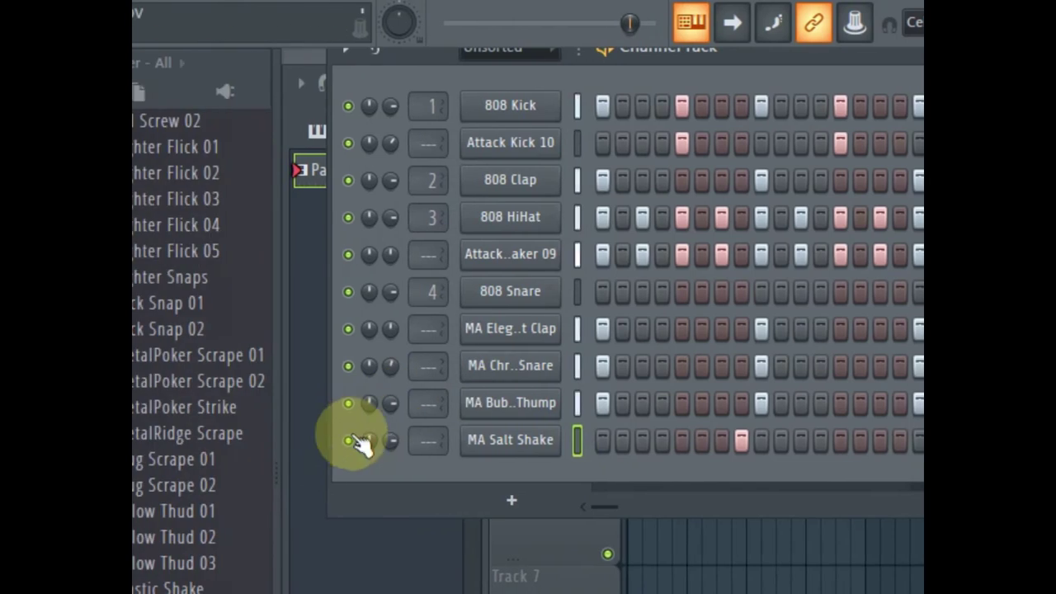
Step: Lower the MA Salt Shake channel's volume and add its fourth hit on step 56
{"action": "left_click_drag", "start_coordinate": [390, 437], "coordinate": [390, 450]}
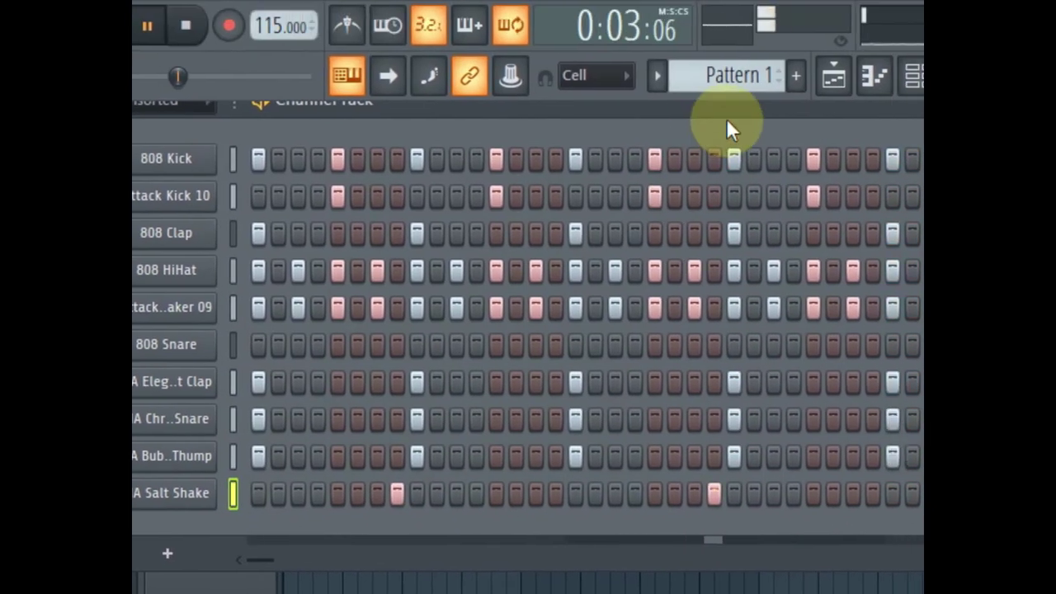
{"action": "left_click_drag", "start_coordinate": [751, 104], "coordinate": [261, 81]}
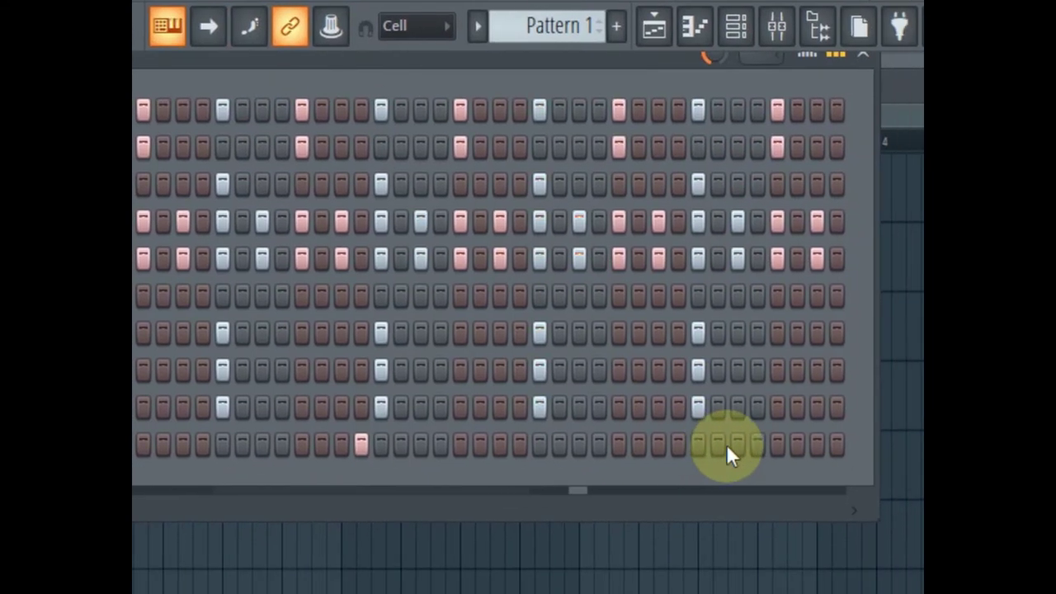
{"action": "left_click", "coordinate": [677, 445]}
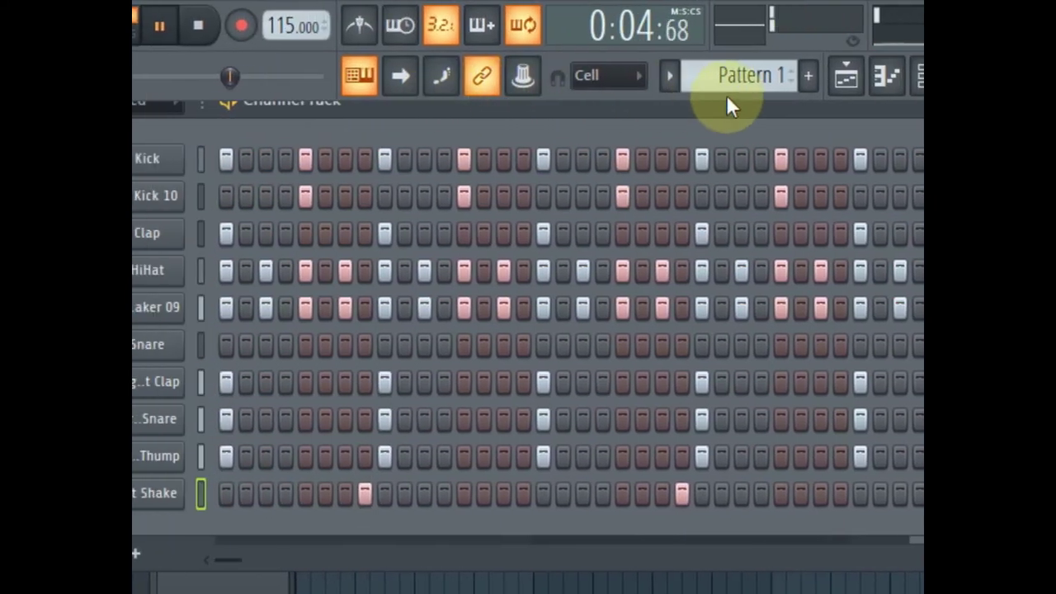
{"action": "left_click_drag", "start_coordinate": [618, 103], "coordinate": [727, 114]}
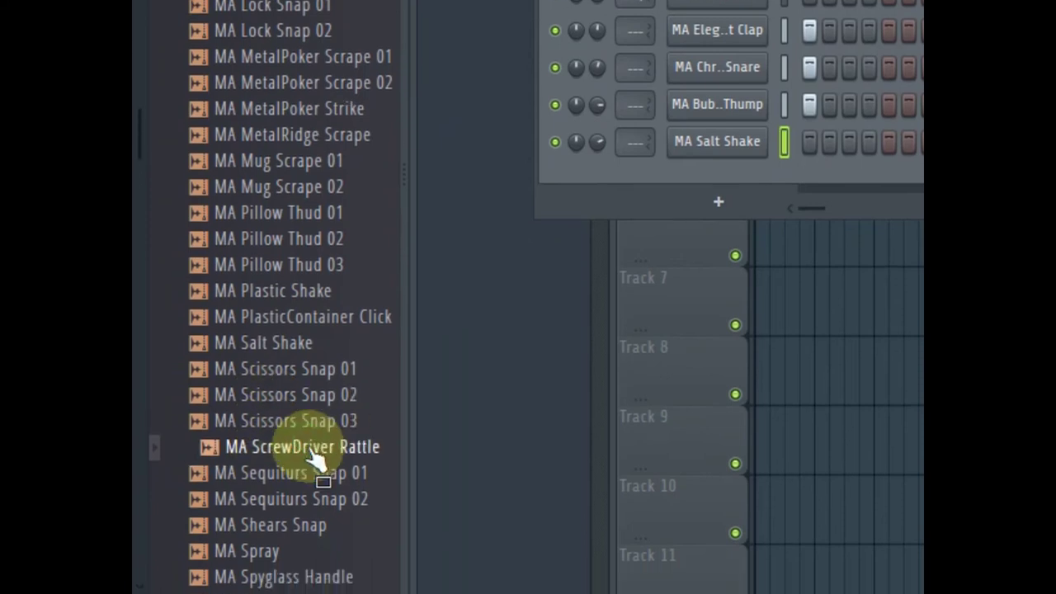
Step: Audition the foley samples from MA Stick Hit 01 through the Tongs Strikes and Tub Thuds to MA WaterBottle Shake
{"action": "scroll", "coordinate": [366, 503], "scroll_direction": "down", "scroll_amount": 3}
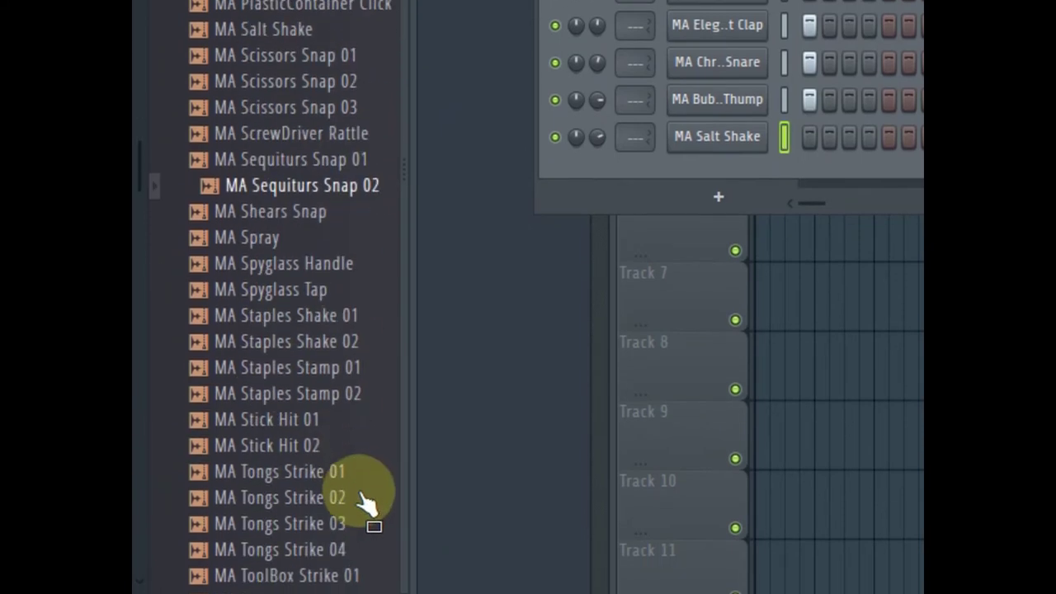
{"action": "left_click", "coordinate": [281, 418]}
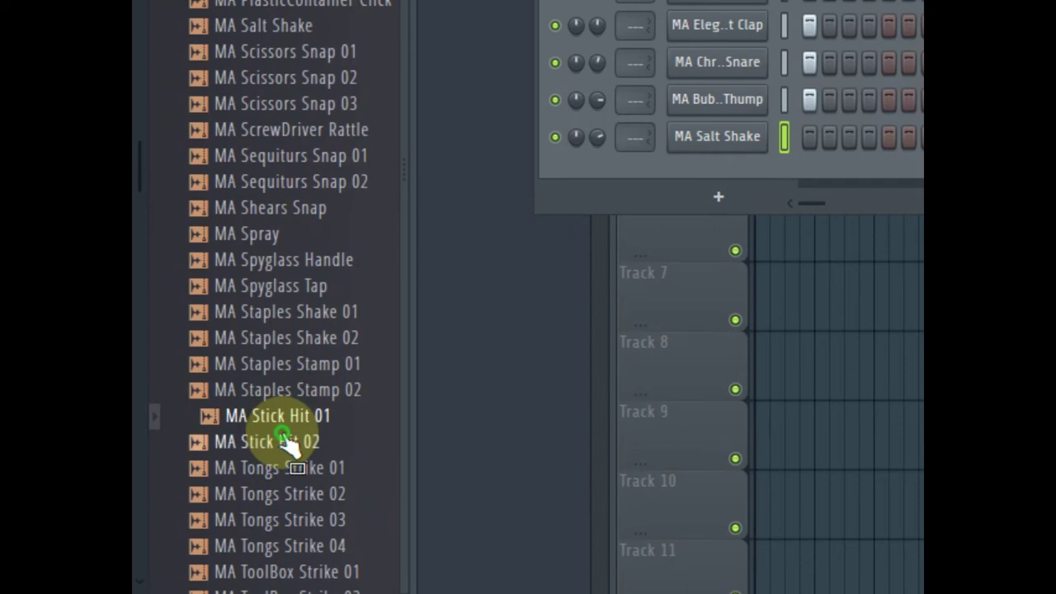
{"action": "left_click", "coordinate": [307, 467]}
{"action": "left_click", "coordinate": [318, 494]}
{"action": "scroll", "coordinate": [330, 465], "scroll_direction": "down", "scroll_amount": 5}
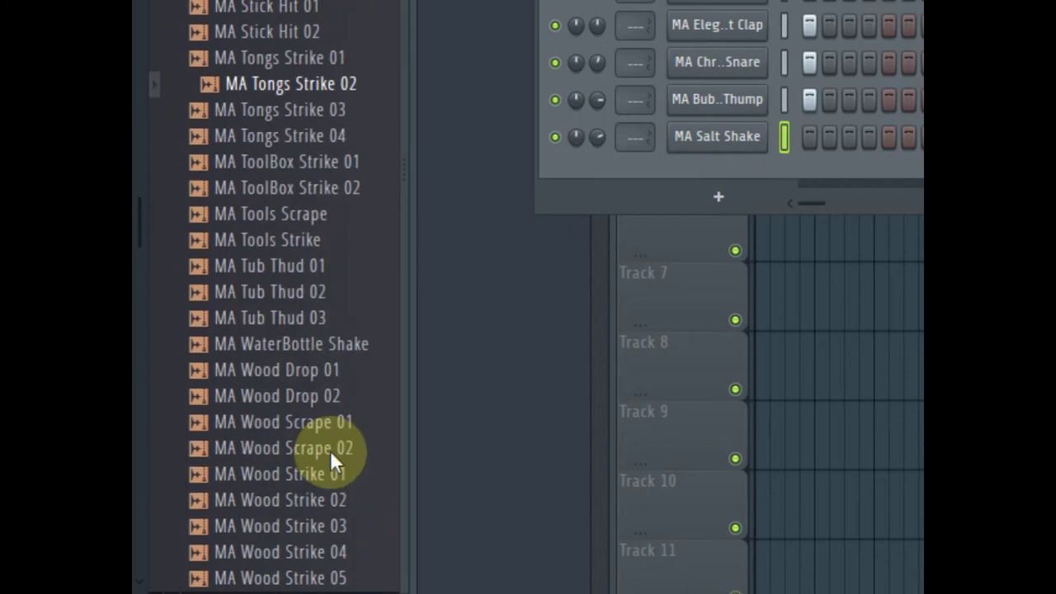
{"action": "left_click", "coordinate": [316, 184]}
{"action": "left_click", "coordinate": [309, 210]}
{"action": "left_click", "coordinate": [310, 236]}
{"action": "left_click", "coordinate": [310, 262]}
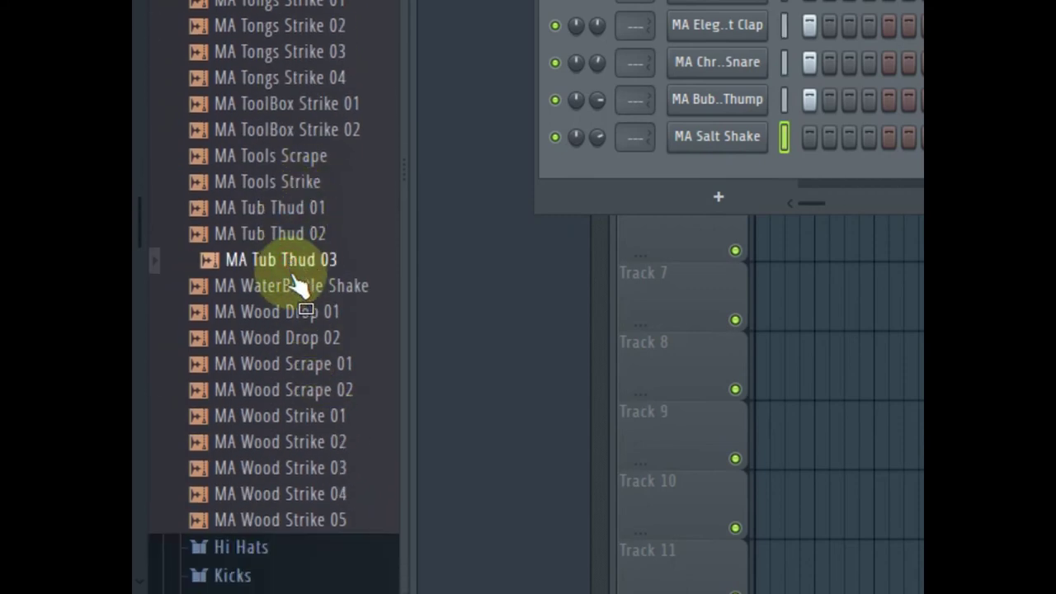
{"action": "left_click", "coordinate": [312, 287]}
{"action": "left_click", "coordinate": [300, 288]}
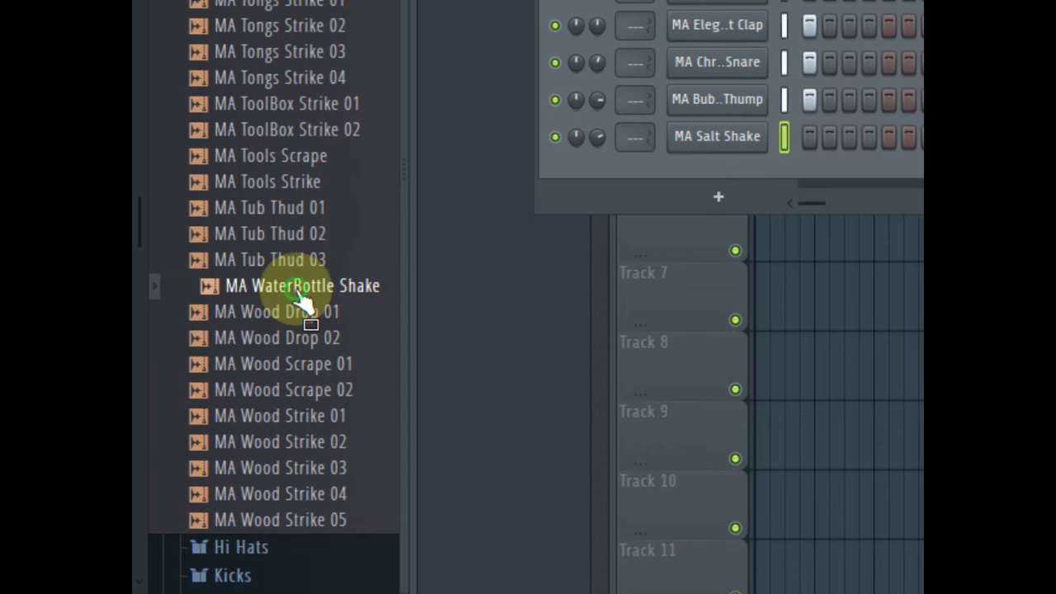
Step: Add MA WaterBottle Shake as a new channel below MA Salt Shake with hits on steps 1 and 17
{"action": "left_click_drag", "start_coordinate": [299, 289], "coordinate": [769, 160]}
{"action": "left_click", "coordinate": [713, 174]}
{"action": "left_click", "coordinate": [732, 174]}
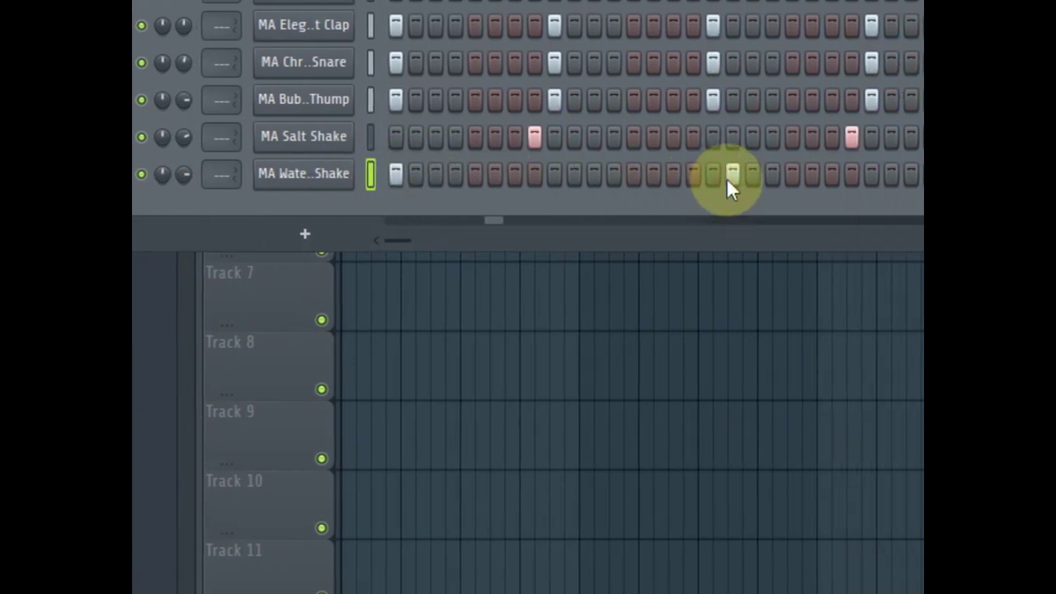
{"action": "right_click", "coordinate": [730, 178]}
{"action": "left_click", "coordinate": [715, 178]}
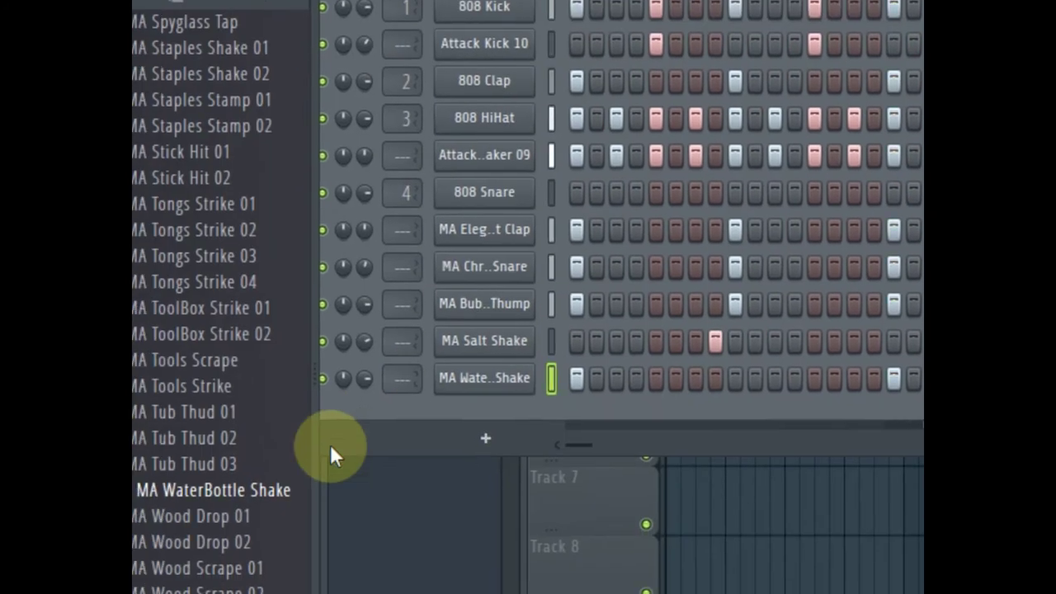
Step: Audition the MA Wood Drop samples and try MA Wood Scrape 01 in place of MA WaterBottle Shake at a lower volume
{"action": "left_click", "coordinate": [193, 518]}
{"action": "left_click", "coordinate": [195, 543]}
{"action": "left_click", "coordinate": [210, 563]}
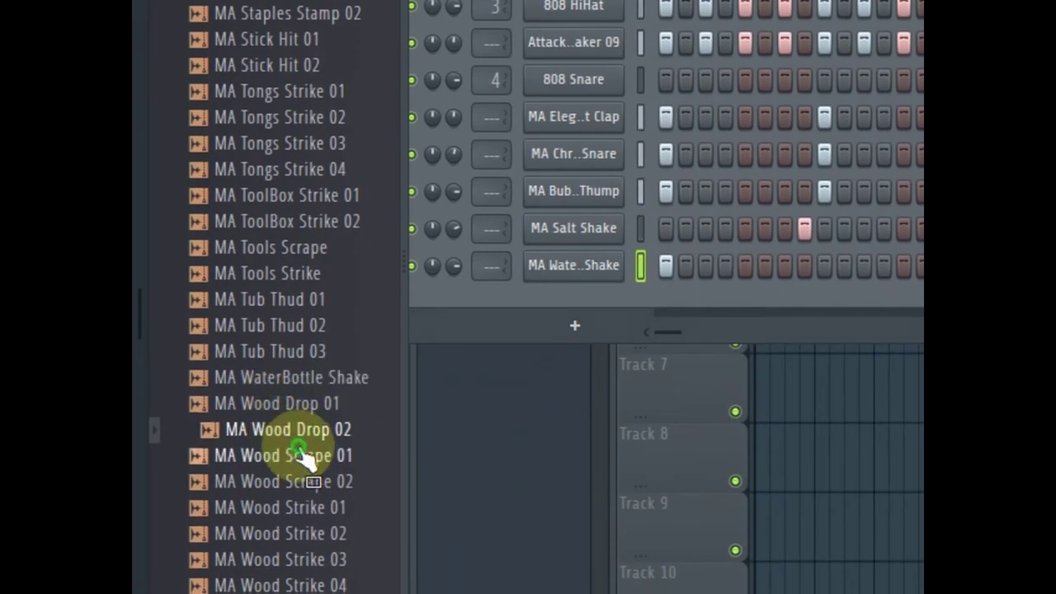
{"action": "left_click", "coordinate": [302, 452]}
{"action": "left_click", "coordinate": [298, 457]}
{"action": "left_click_drag", "start_coordinate": [320, 419], "coordinate": [586, 242]}
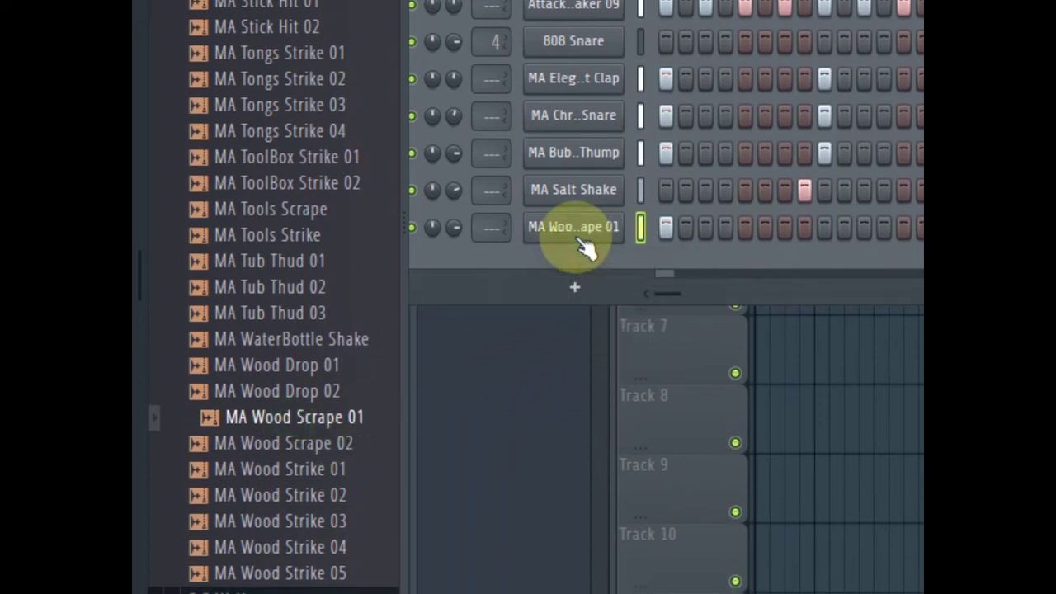
{"action": "left_click_drag", "start_coordinate": [453, 228], "coordinate": [453, 223]}
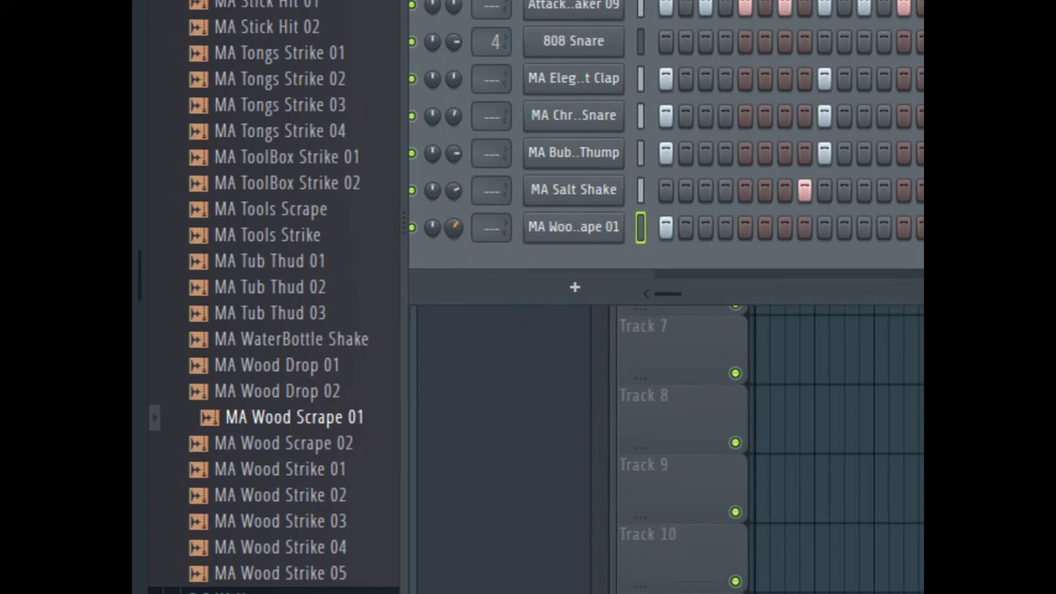
Step: Replace the MA Wood Scrape 01 sample with MA Wood Scrape 02 and lower the channel's volume
{"action": "left_click", "coordinate": [330, 444]}
{"action": "scroll", "coordinate": [306, 306], "scroll_direction": "down", "scroll_amount": 5}
{"action": "left_click_drag", "start_coordinate": [316, 161], "coordinate": [604, 255]}
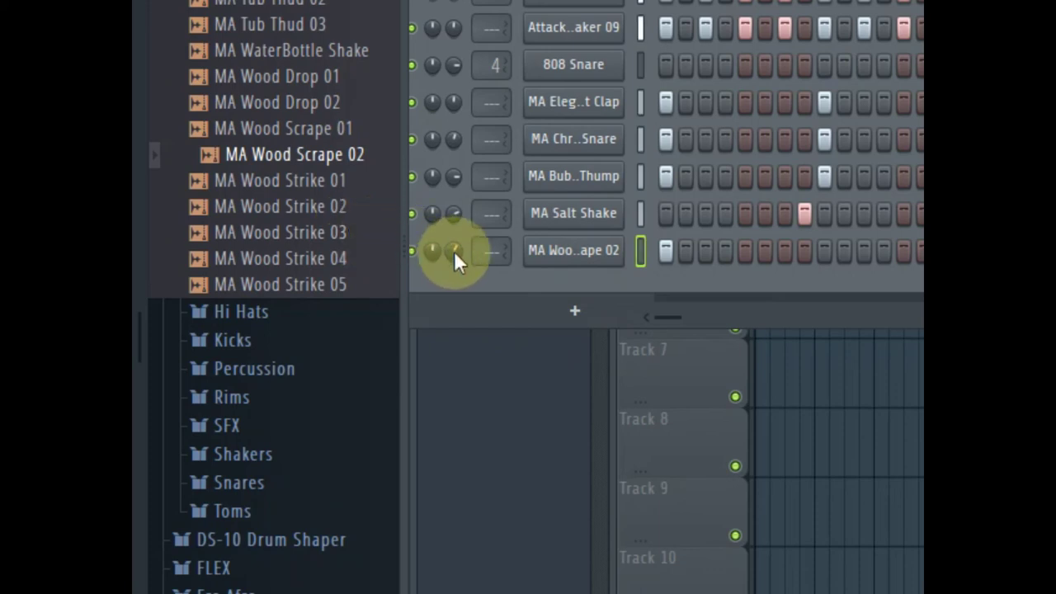
{"action": "left_click_drag", "start_coordinate": [454, 251], "coordinate": [454, 241]}
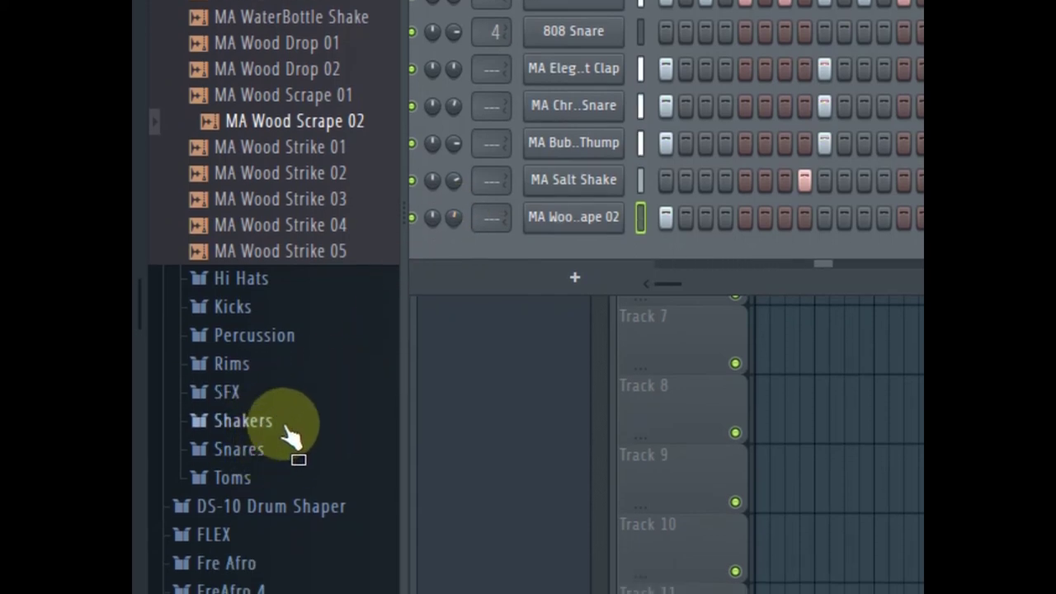
Step: Audition the HouseGen samples in the Shakers folder and add HouseGen Shaker 06 as a new channel below MA Wood Scrape 02
{"action": "left_click", "coordinate": [285, 426]}
{"action": "left_click", "coordinate": [284, 432]}
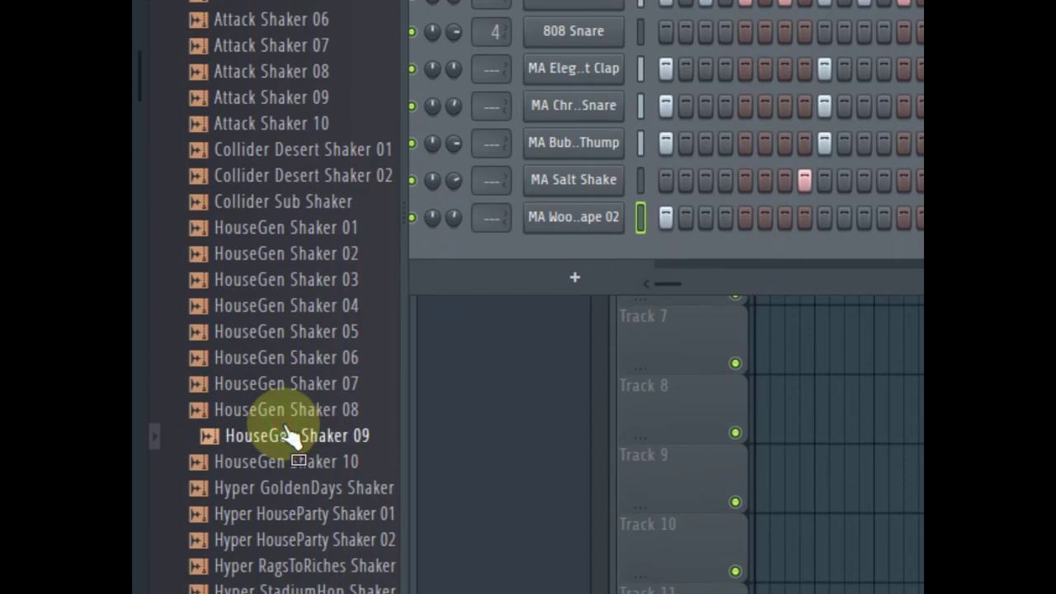
{"action": "left_click", "coordinate": [290, 371]}
{"action": "left_click", "coordinate": [293, 410]}
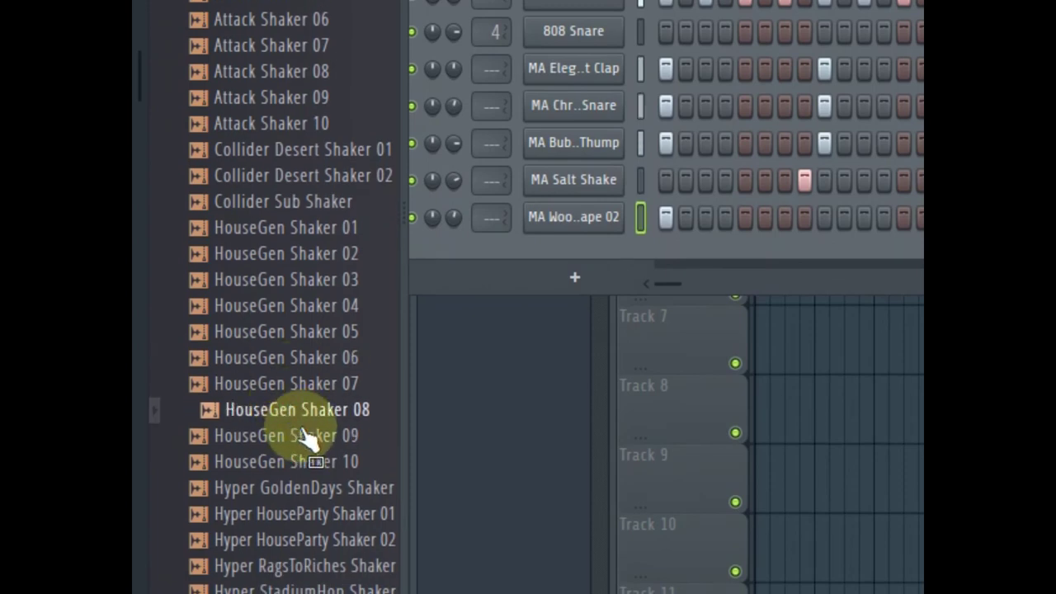
{"action": "left_click", "coordinate": [303, 436]}
{"action": "left_click", "coordinate": [297, 407]}
{"action": "left_click", "coordinate": [295, 384]}
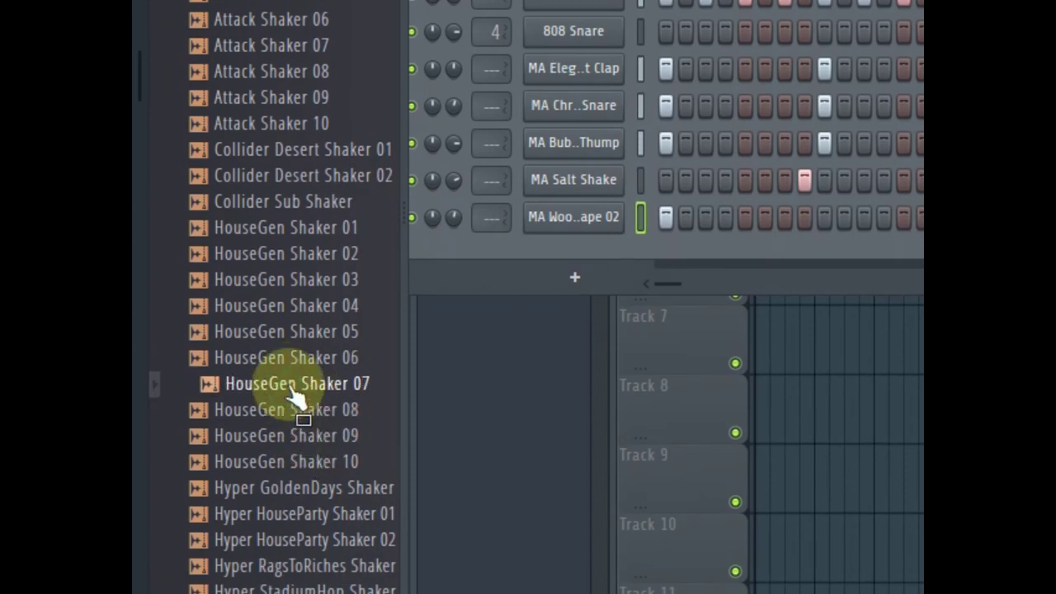
{"action": "left_click", "coordinate": [290, 365]}
{"action": "left_click_drag", "start_coordinate": [291, 374], "coordinate": [615, 264]}
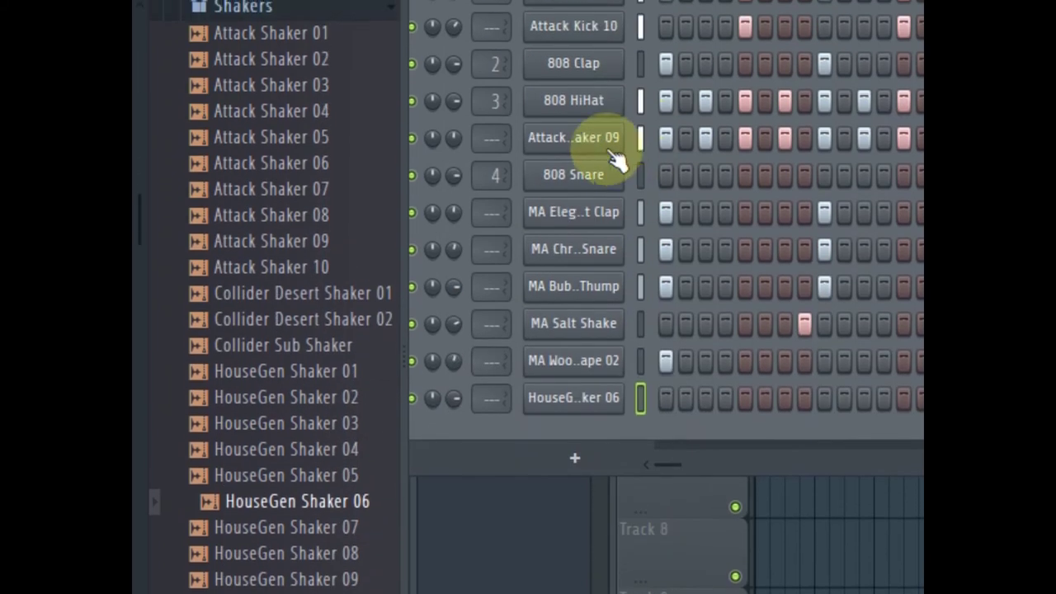
Step: Copy the Attack Shaker 09 step pattern onto the HouseGen Shaker 06 channel and lower that channel's volume
{"action": "right_click", "coordinate": [600, 151]}
{"action": "left_click", "coordinate": [892, 182]}
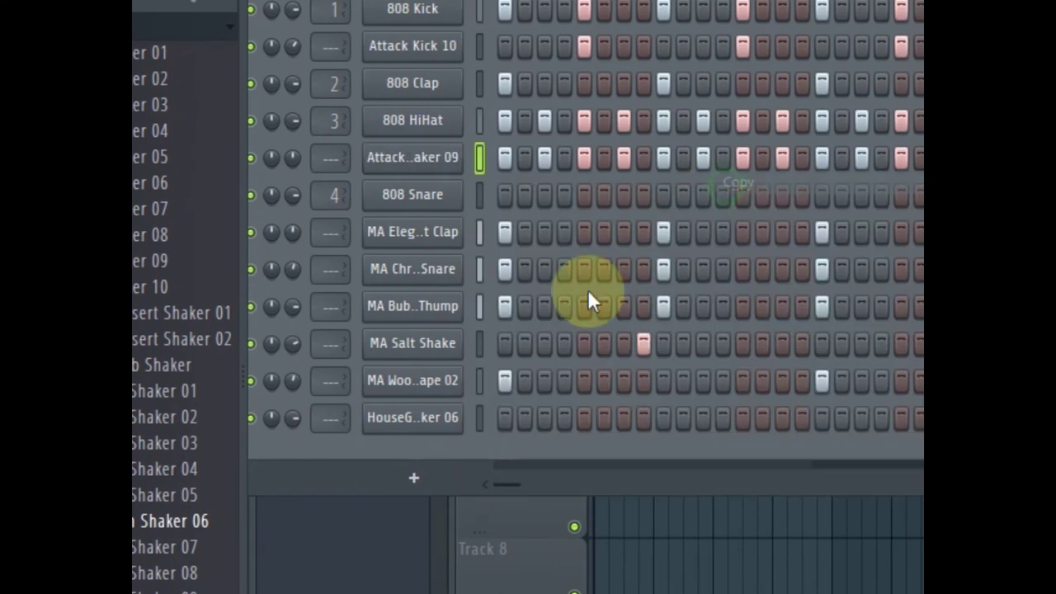
{"action": "right_click", "coordinate": [582, 417]}
{"action": "left_click", "coordinate": [755, 467]}
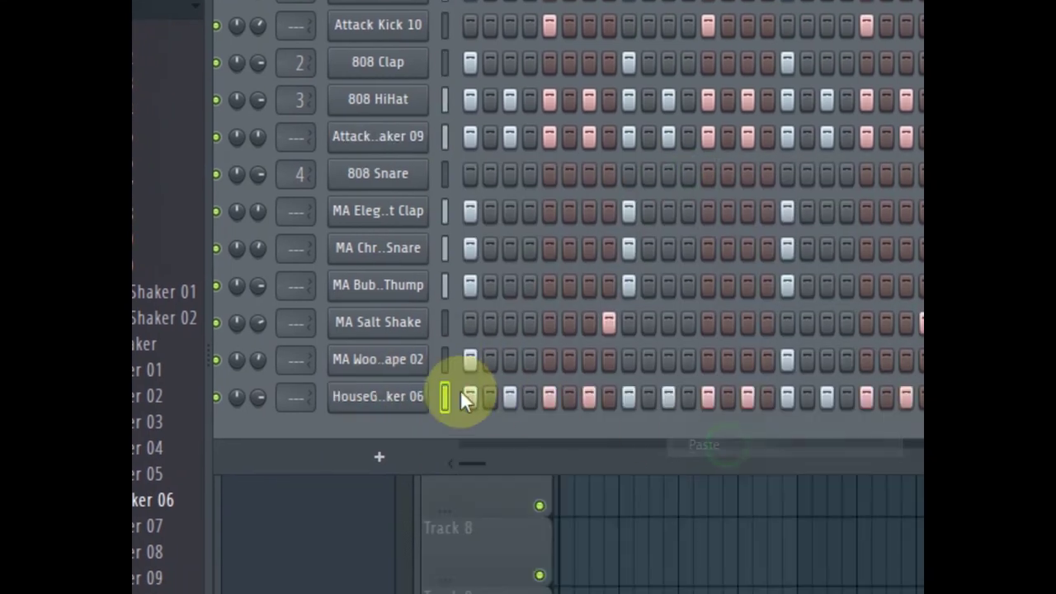
{"action": "left_click_drag", "start_coordinate": [317, 400], "coordinate": [318, 454]}
Step: Try HouseGen Shaker 07 and HouseGen Shaker 08 in place of HouseGen Shaker 06
{"action": "left_click", "coordinate": [205, 462]}
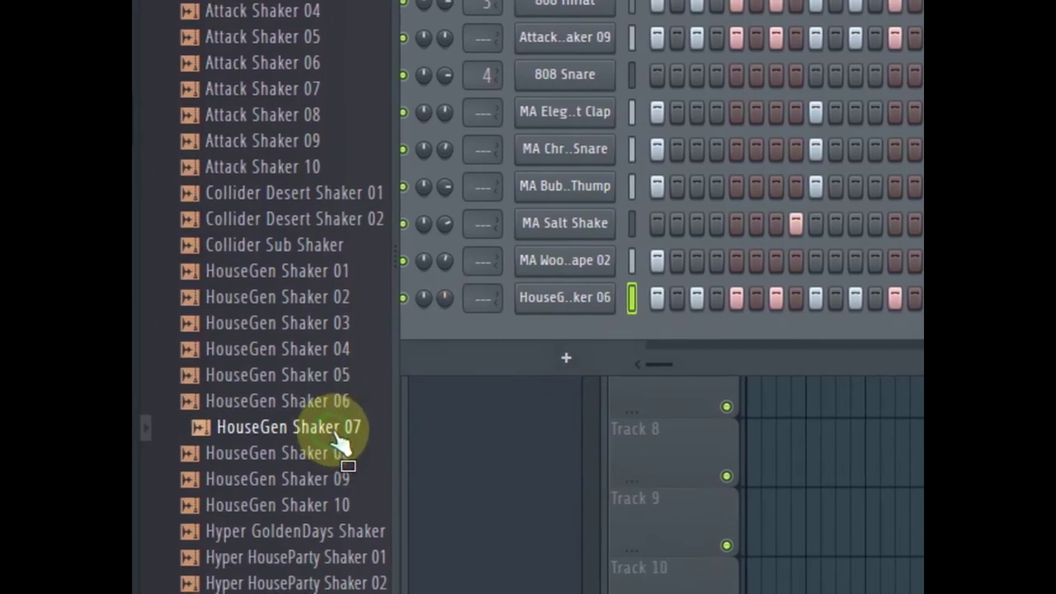
{"action": "left_click_drag", "start_coordinate": [337, 444], "coordinate": [552, 298]}
{"action": "scroll", "coordinate": [293, 397], "scroll_direction": "down", "scroll_amount": 2}
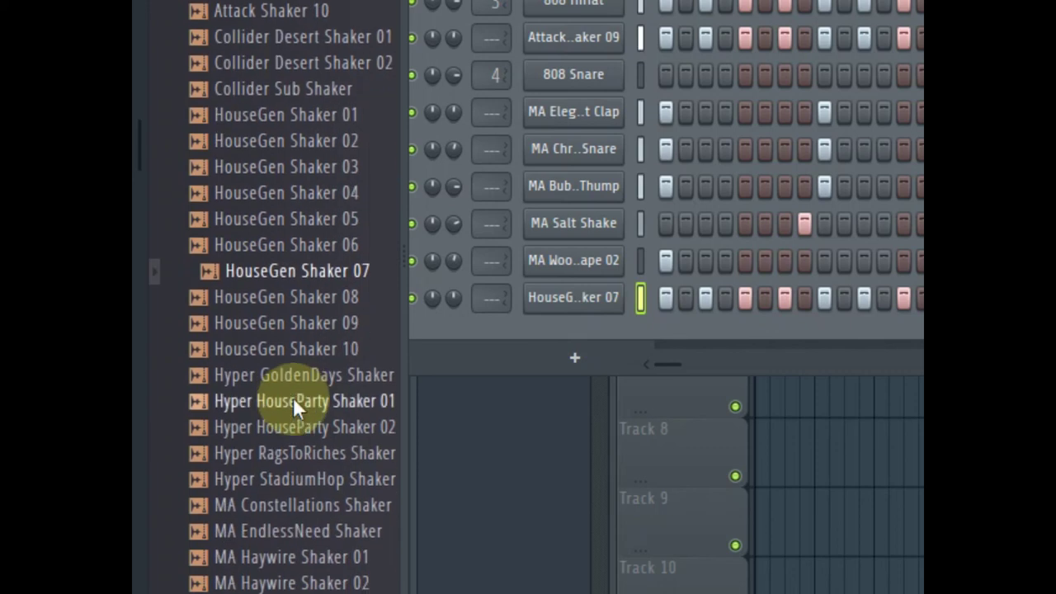
{"action": "left_click", "coordinate": [329, 302]}
{"action": "left_click_drag", "start_coordinate": [328, 304], "coordinate": [547, 297]}
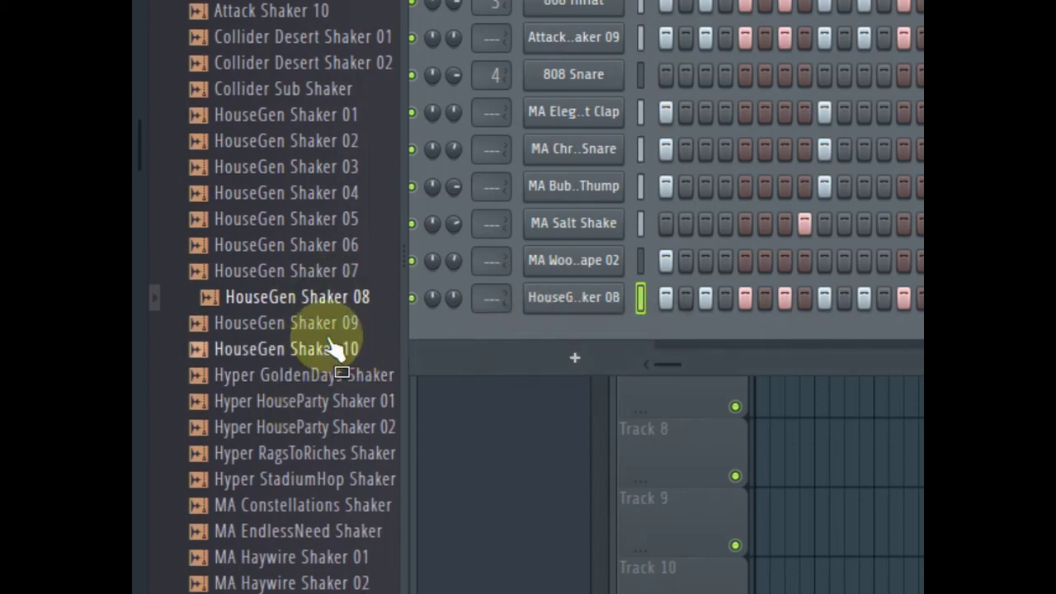
Step: Audition HouseGen Shaker 09 and replace the HouseGen channel's sample with HouseGen Shaker 10
{"action": "left_click", "coordinate": [345, 326]}
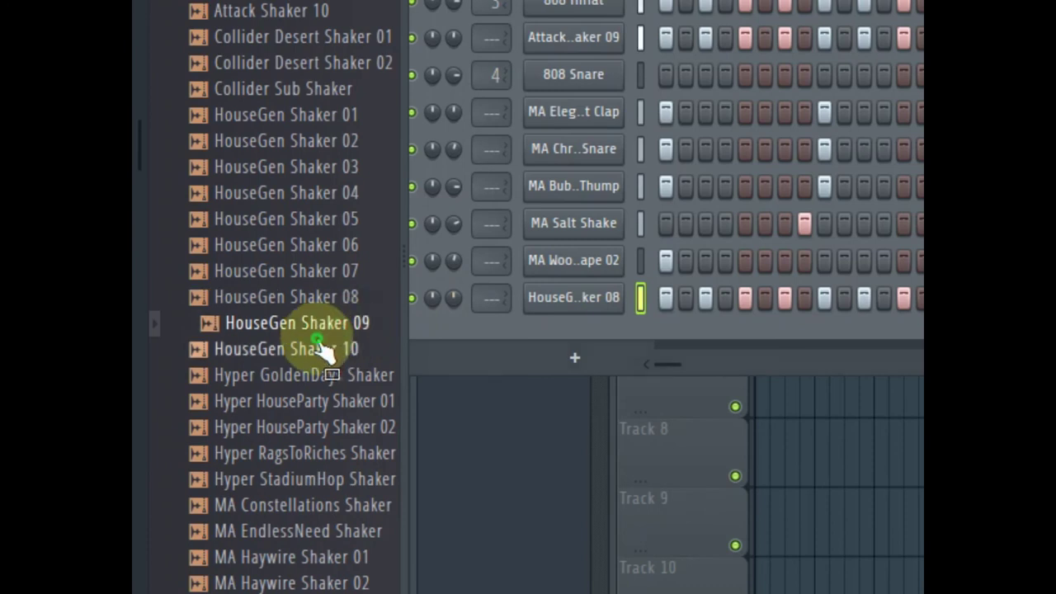
{"action": "left_click", "coordinate": [326, 350]}
{"action": "left_click_drag", "start_coordinate": [330, 363], "coordinate": [574, 314]}
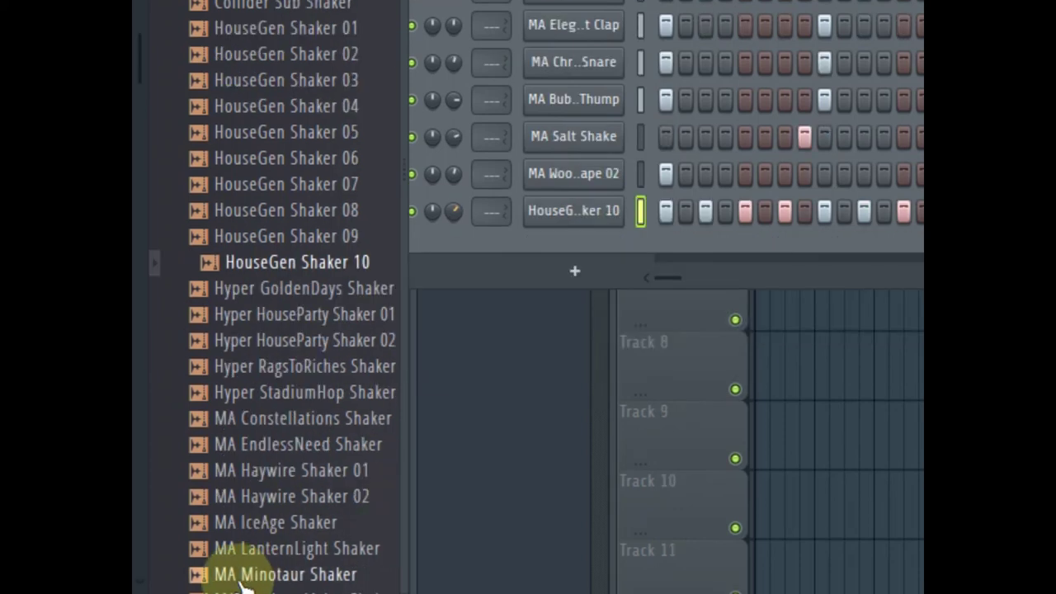
Step: Add MA EndlessNeed Shaker as a new channel below HouseGen Shaker 10 and place hits on steps 3 and 13
{"action": "scroll", "coordinate": [264, 488], "scroll_direction": "down", "scroll_amount": 5}
{"action": "left_click", "coordinate": [339, 176]}
{"action": "left_click", "coordinate": [304, 191]}
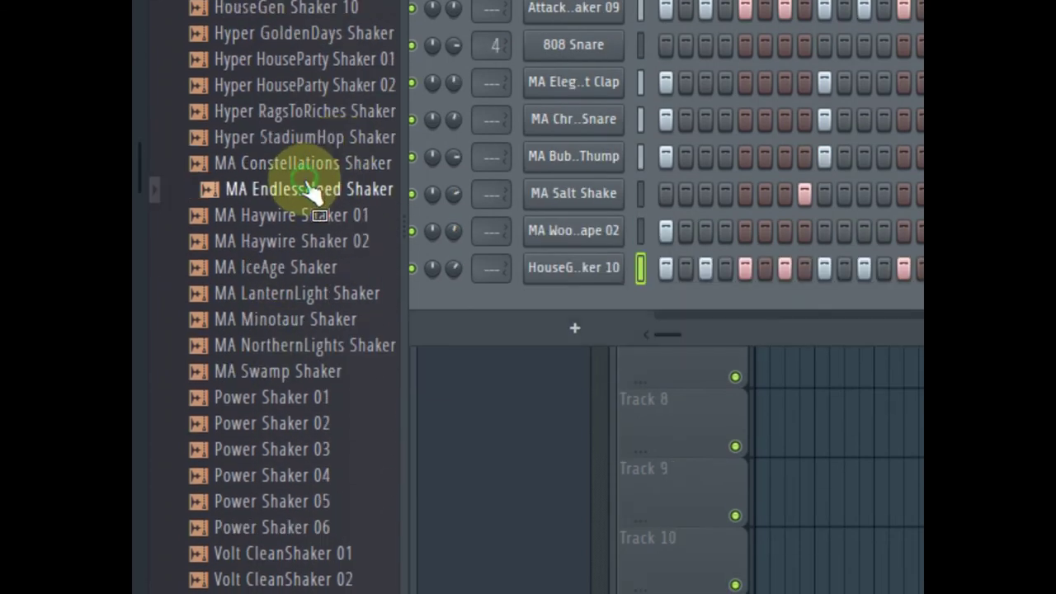
{"action": "left_click_drag", "start_coordinate": [301, 202], "coordinate": [568, 307]}
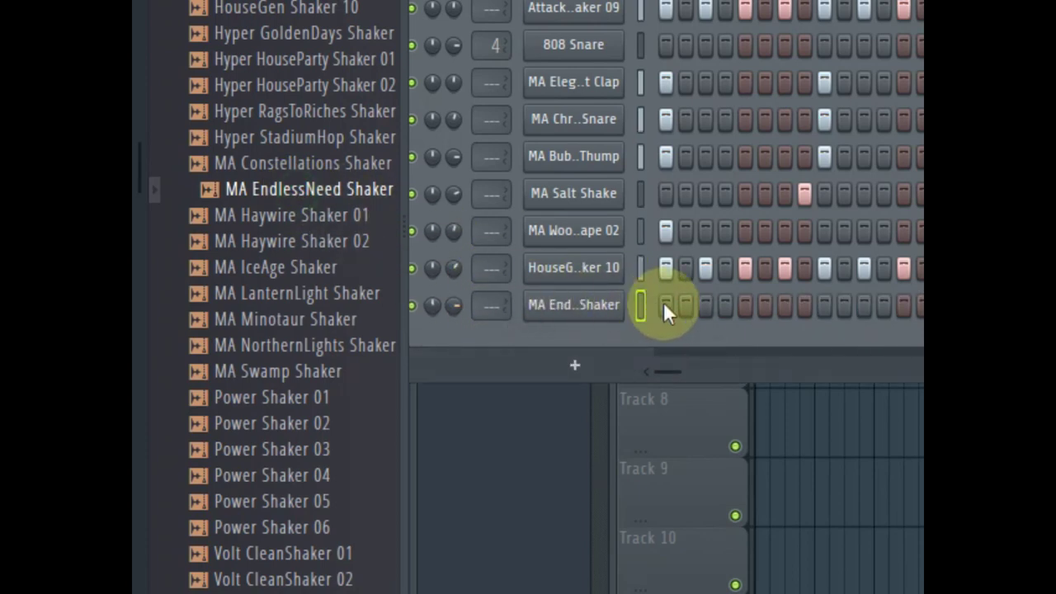
{"action": "left_click", "coordinate": [708, 310]}
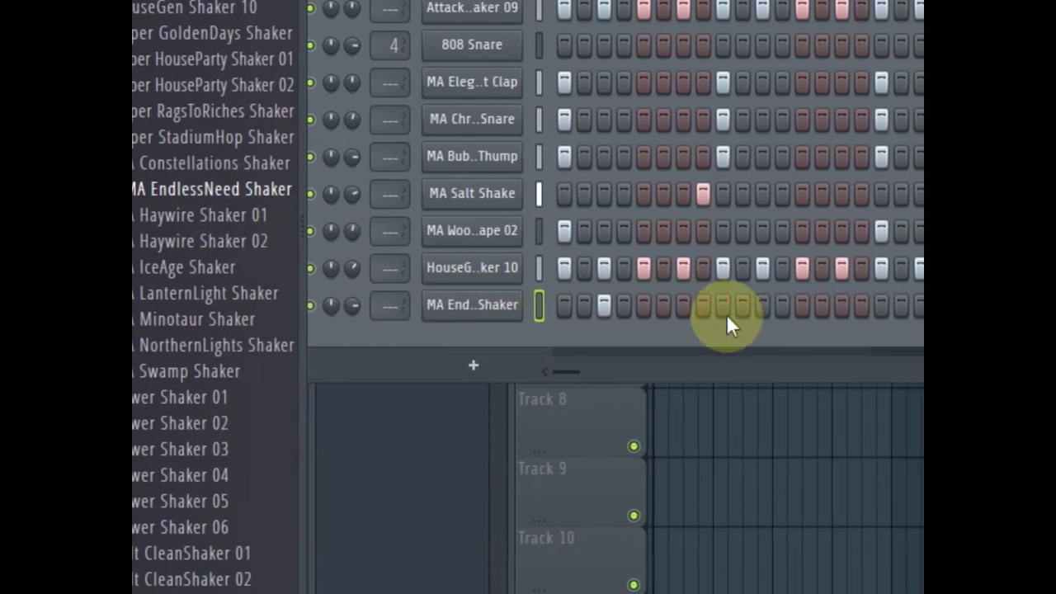
{"action": "left_click", "coordinate": [868, 306]}
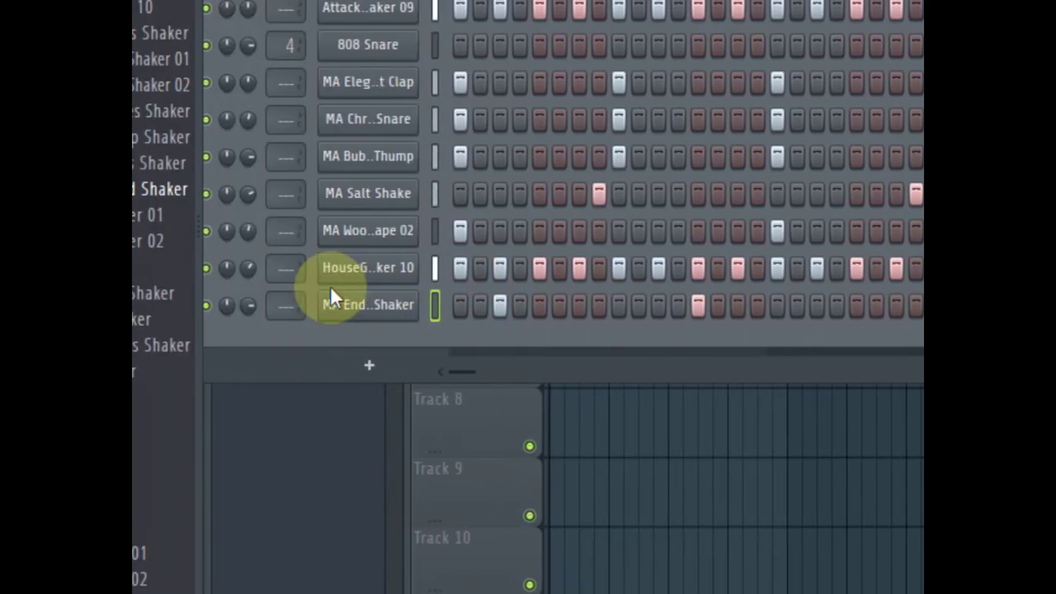
{"action": "key", "text": "space"}
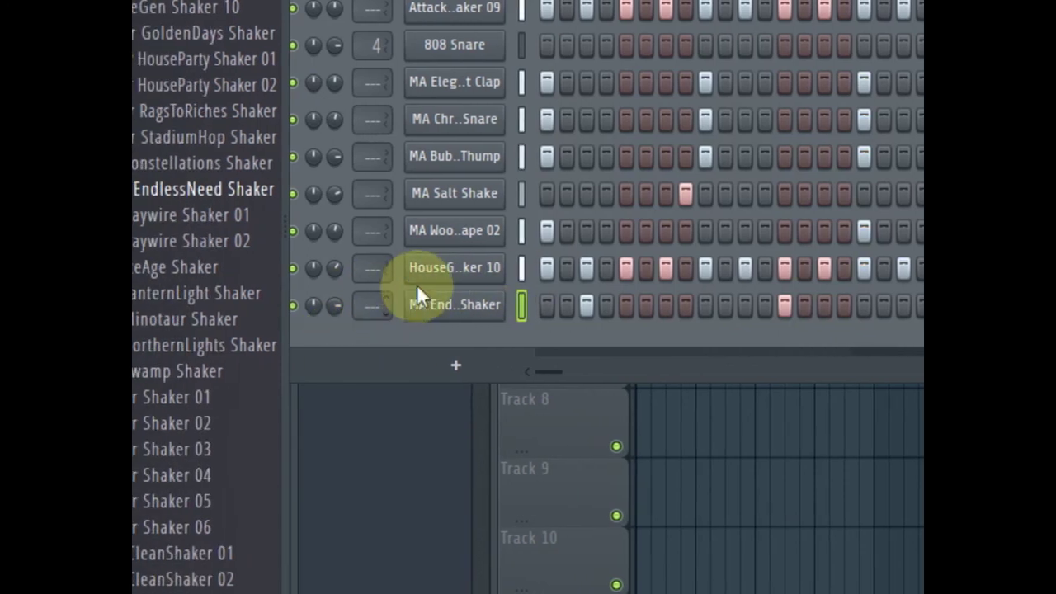
Step: Paste the copied shaker pattern onto the MA EndlessNeed Shaker channel and audition Power Shaker 02
{"action": "right_click", "coordinate": [450, 306]}
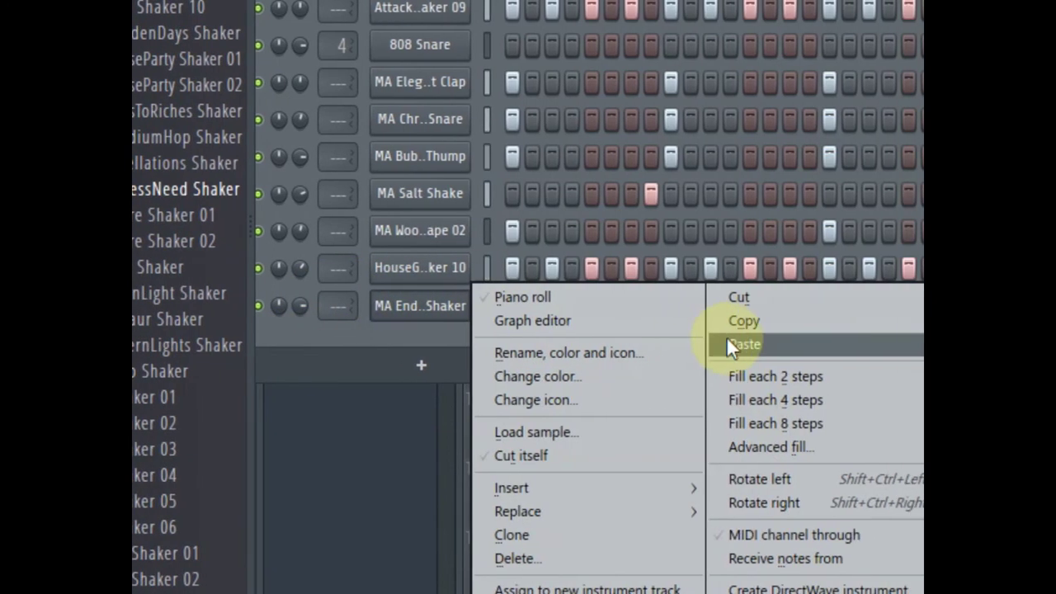
{"action": "left_click", "coordinate": [755, 344]}
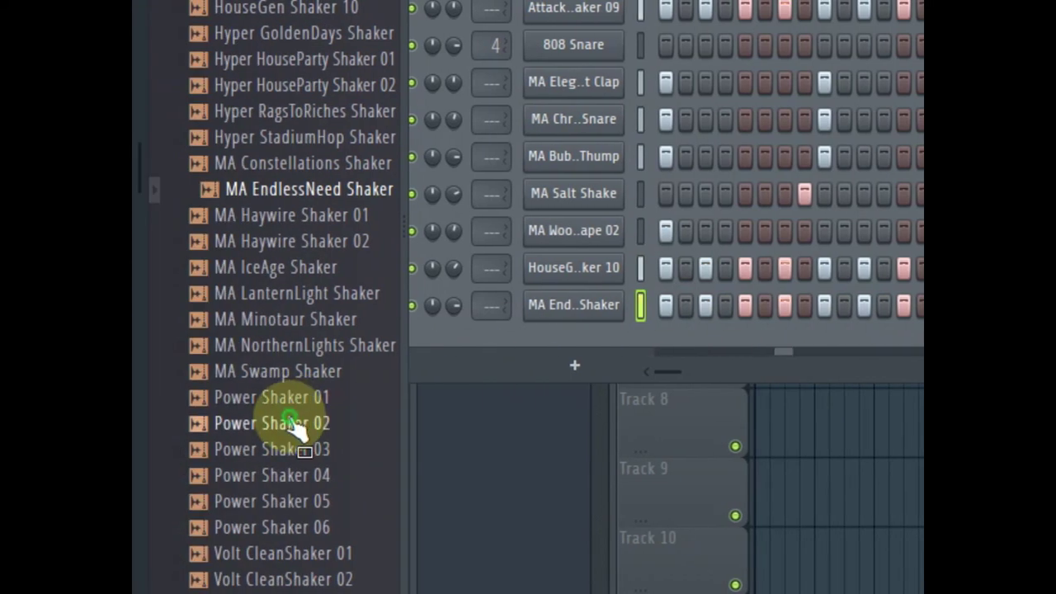
{"action": "left_click", "coordinate": [291, 423]}
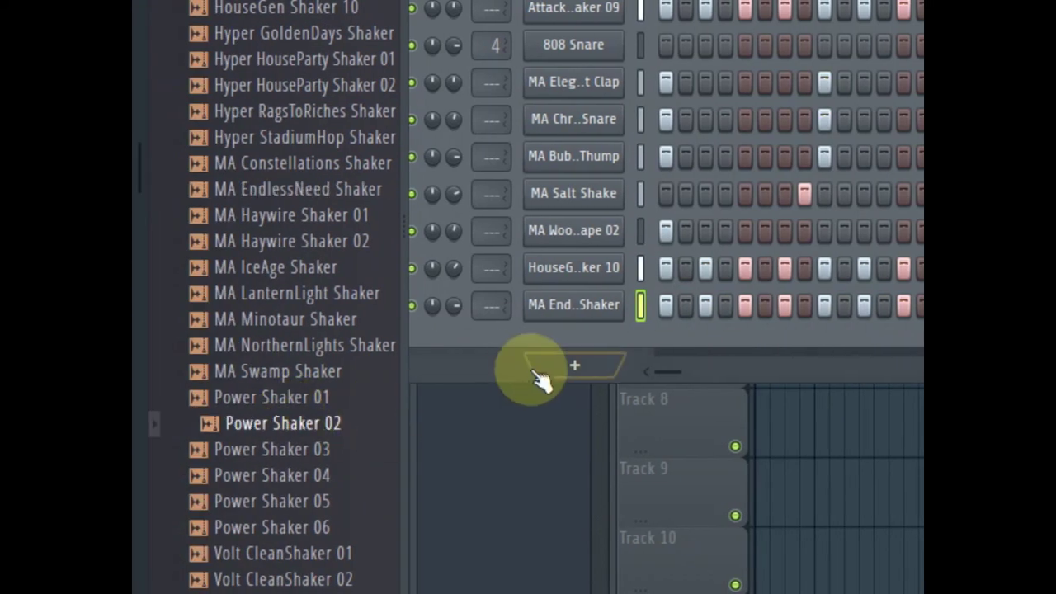
Step: Thin out the MA EndlessNeed Shaker pattern, keeping the hits on steps 3 and 11
{"action": "left_click", "coordinate": [686, 306]}
{"action": "right_click", "coordinate": [667, 308]}
{"action": "right_click", "coordinate": [686, 307]}
{"action": "right_click", "coordinate": [730, 307]}
{"action": "right_click", "coordinate": [773, 307]}
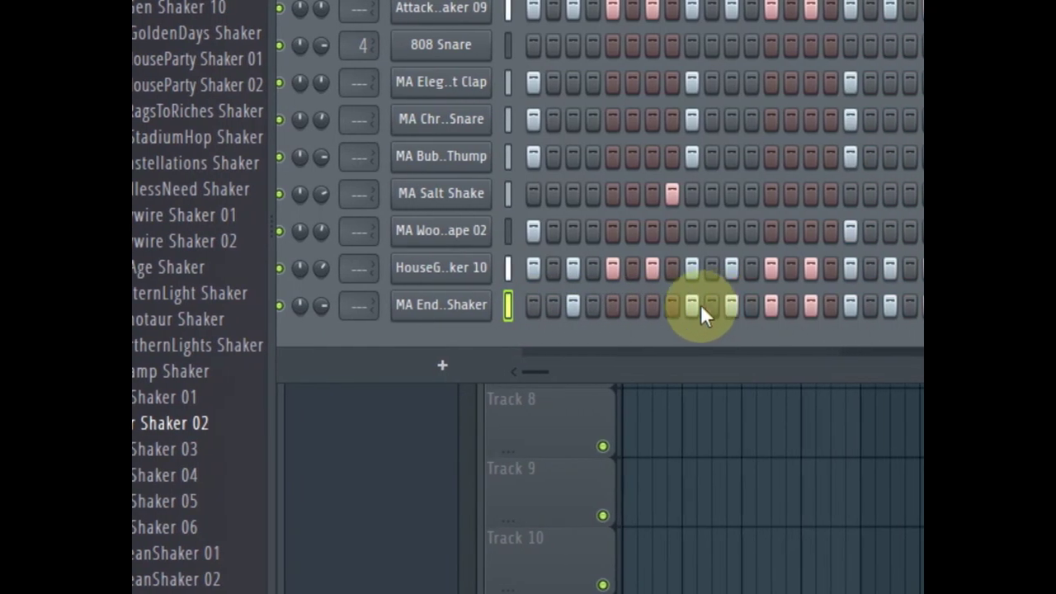
{"action": "right_click", "coordinate": [722, 306]}
{"action": "right_click", "coordinate": [797, 306]}
{"action": "right_click", "coordinate": [839, 307]}
{"action": "right_click", "coordinate": [792, 305]}
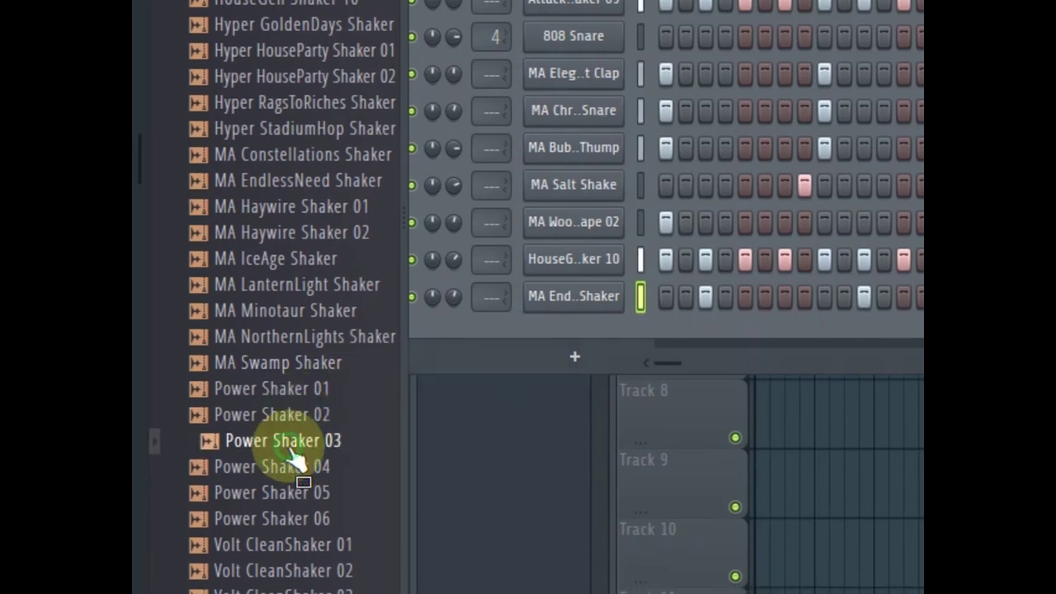
Step: Audition Power Shaker 03 and 04 and try Power Shaker 03 in place of MA EndlessNeed Shaker
{"action": "left_click", "coordinate": [273, 466]}
{"action": "left_click", "coordinate": [264, 441]}
{"action": "left_click_drag", "start_coordinate": [270, 430], "coordinate": [571, 279]}
Step: Audition the Volt CleanShaker samples and replace the Power Shaker 03 channel's sample with Volt CleanShaker 01
{"action": "scroll", "coordinate": [340, 369], "scroll_direction": "down", "scroll_amount": 6}
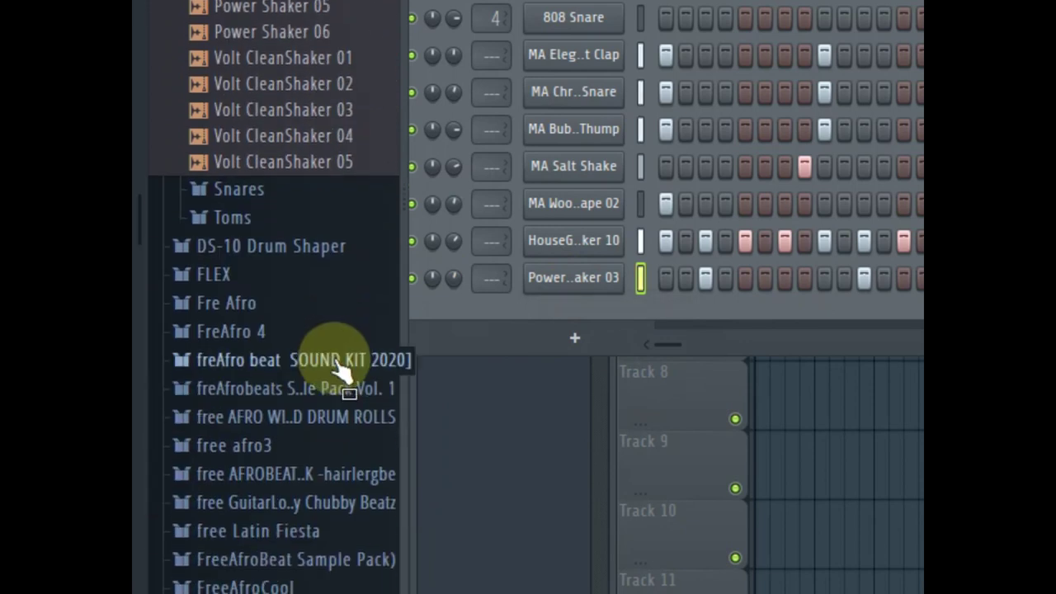
{"action": "scroll", "coordinate": [287, 206], "scroll_direction": "up", "scroll_amount": 6}
{"action": "left_click", "coordinate": [285, 263]}
{"action": "left_click", "coordinate": [287, 241]}
{"action": "left_click", "coordinate": [279, 215]}
{"action": "left_click_drag", "start_coordinate": [278, 219], "coordinate": [545, 276]}
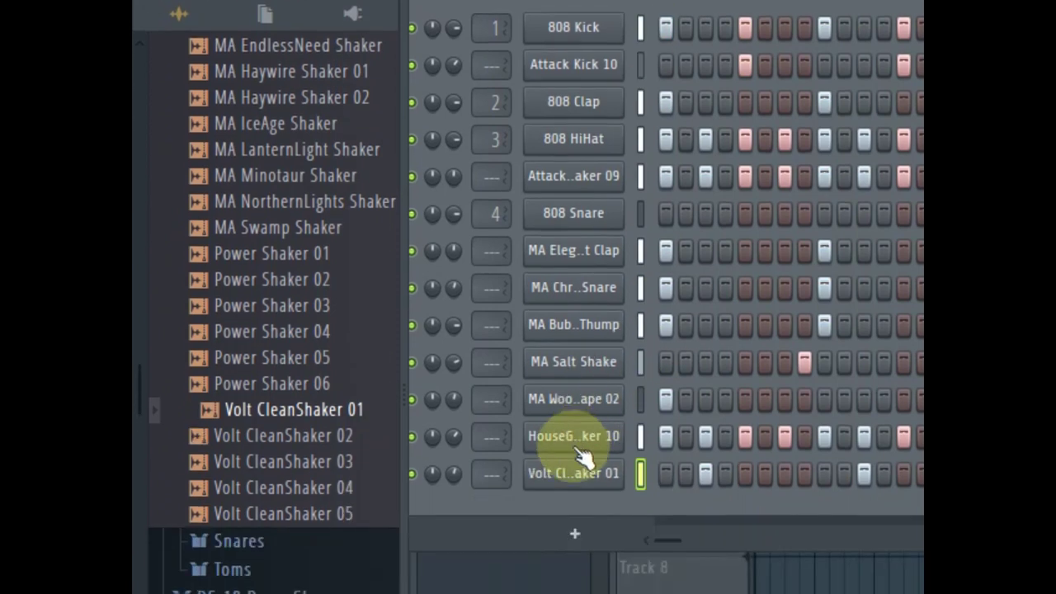
Step: Cut the steps of the Volt CleanShaker 01 channel and delete that channel from the pattern
{"action": "right_click", "coordinate": [573, 446]}
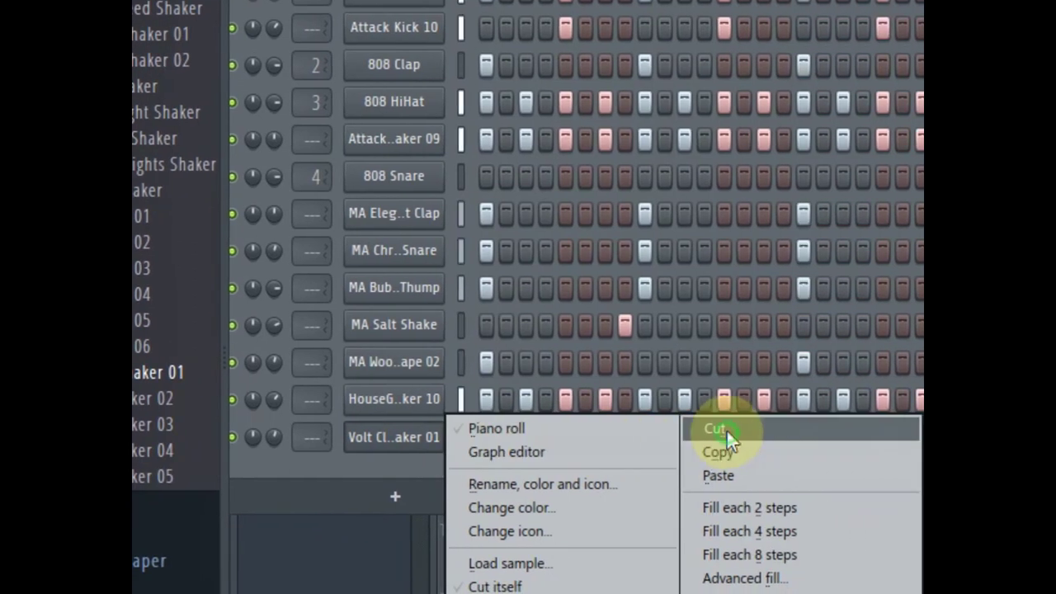
{"action": "left_click", "coordinate": [726, 429]}
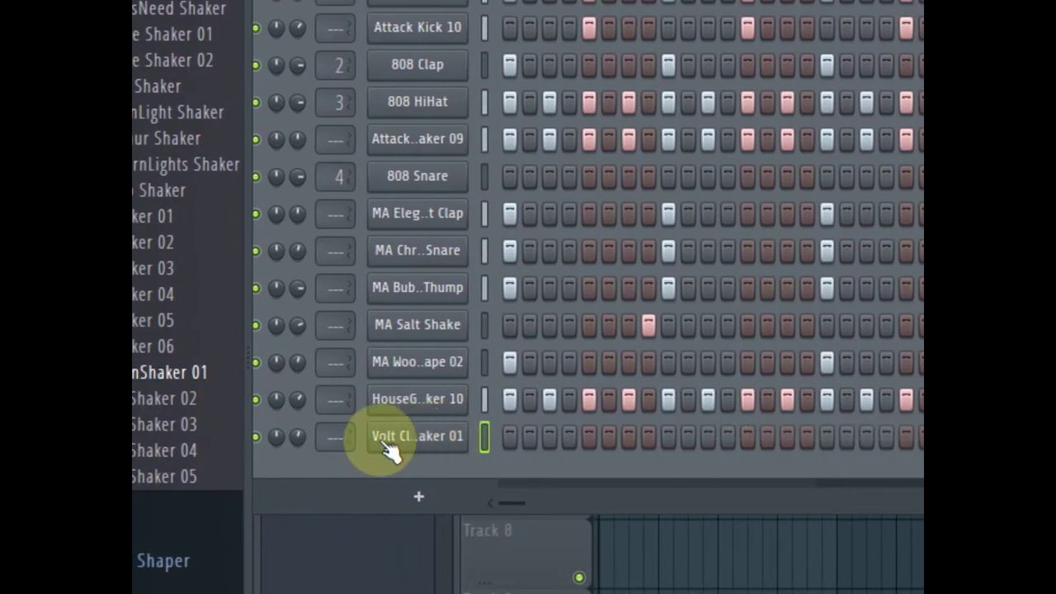
{"action": "right_click", "coordinate": [408, 436]}
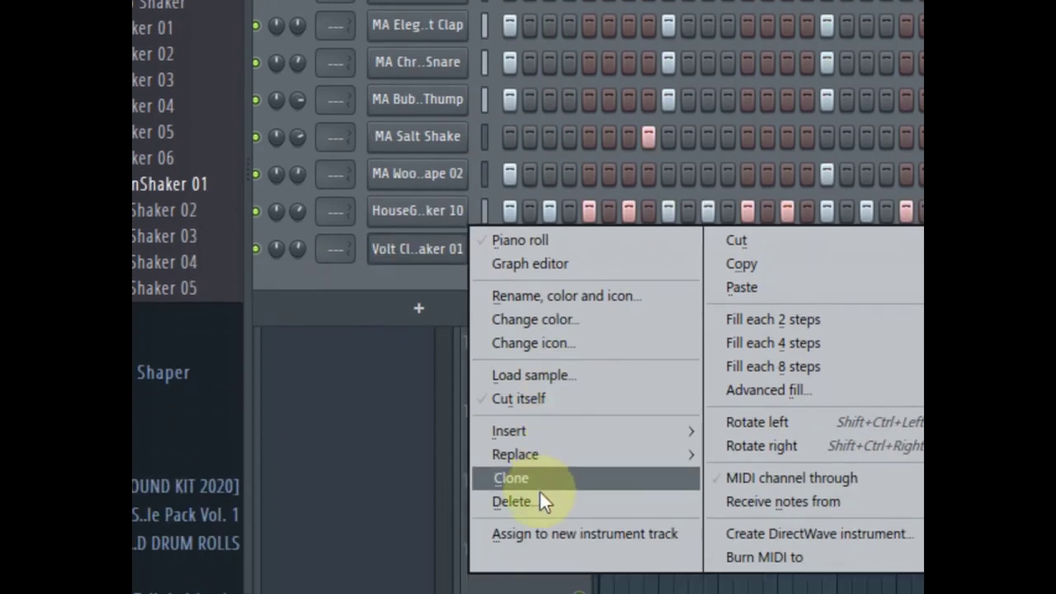
{"action": "left_click", "coordinate": [540, 502]}
{"action": "left_click", "coordinate": [723, 221]}
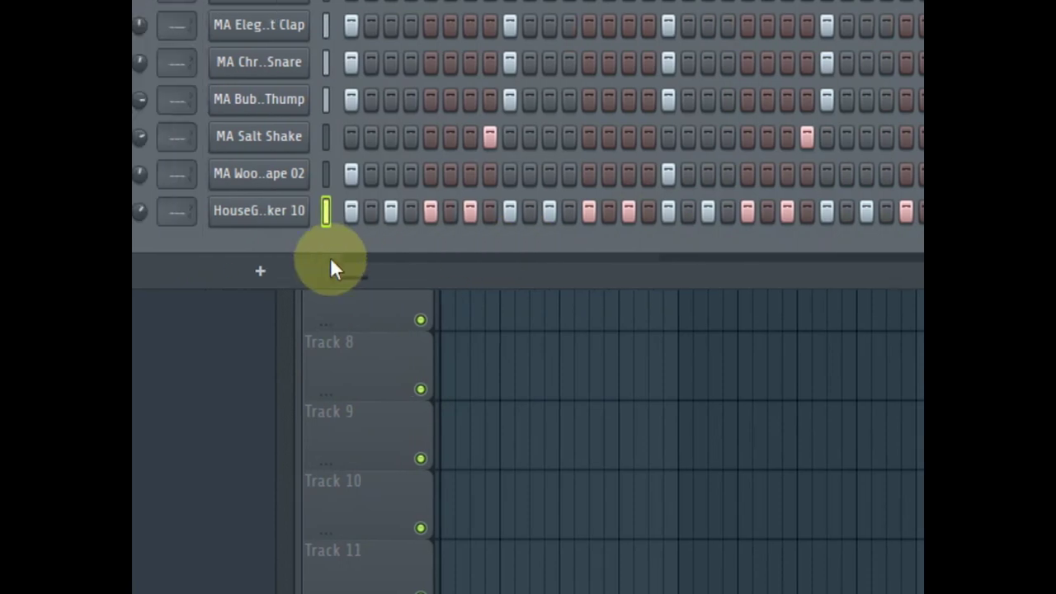
Step: Add a synthesizer channel with the Ridge groove preset below HouseG..ker 10 and move its window clear of the channel list
{"action": "left_click", "coordinate": [341, 270]}
{"action": "left_click", "coordinate": [722, 145]}
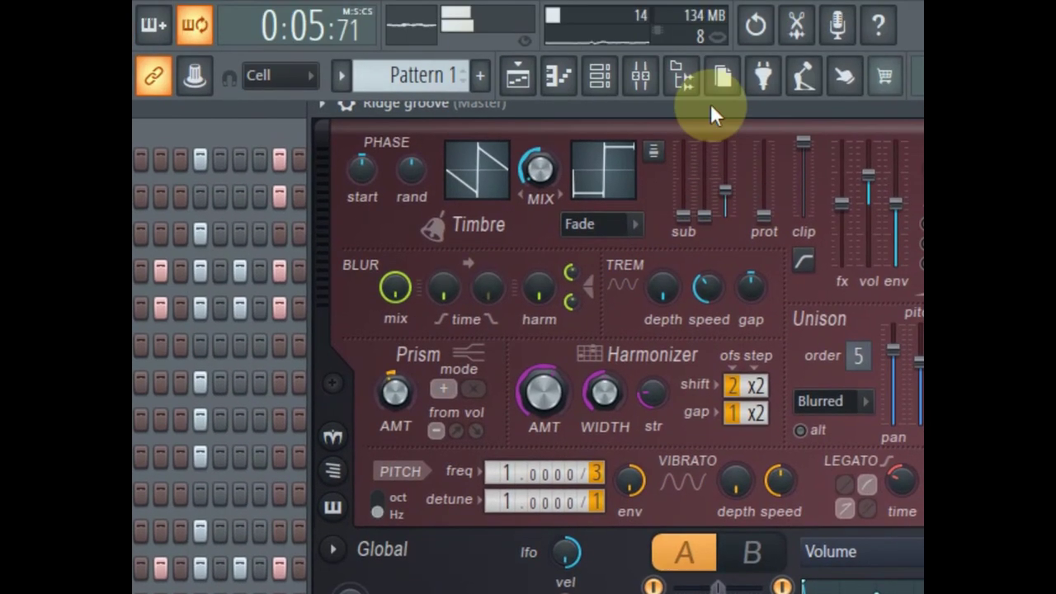
{"action": "left_click_drag", "start_coordinate": [712, 105], "coordinate": [330, 80]}
{"action": "left_click", "coordinate": [332, 447]}
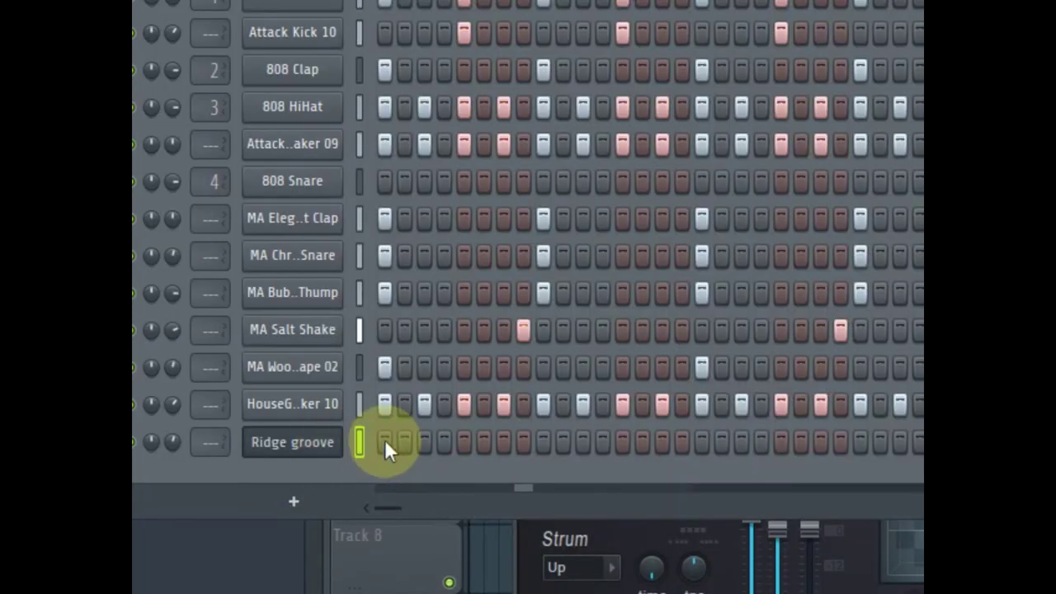
Step: Clear the Ridge groove channel's steps and place a single hit on step 1
{"action": "right_click", "coordinate": [341, 440]}
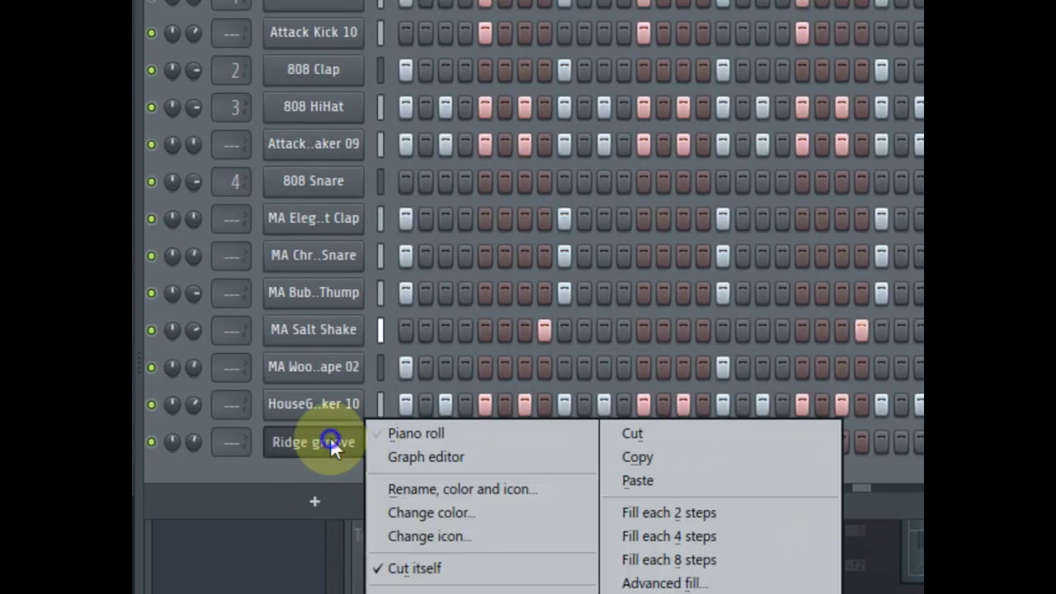
{"action": "left_click", "coordinate": [616, 433]}
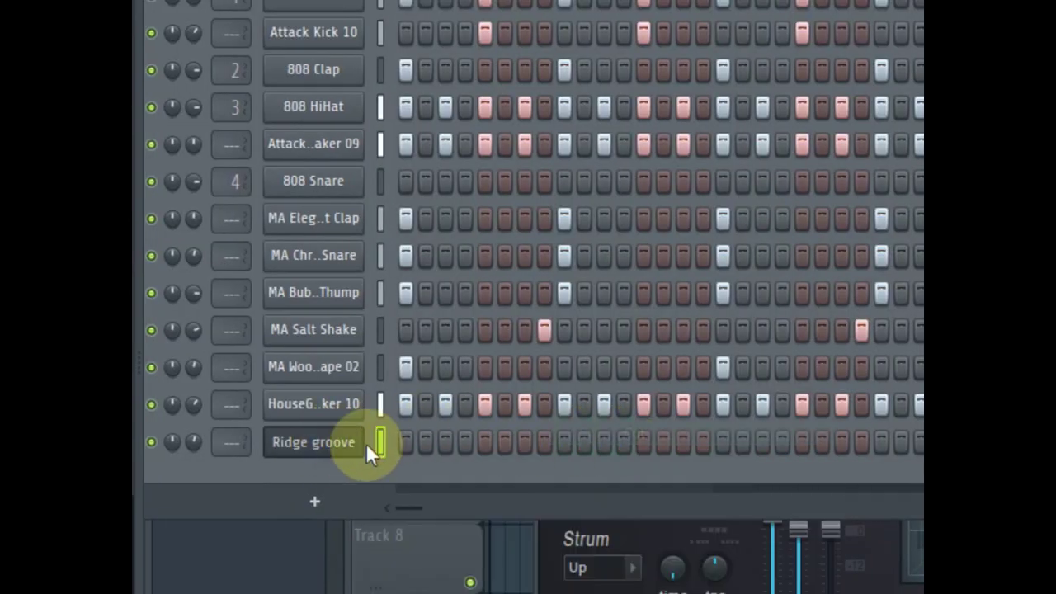
{"action": "right_click", "coordinate": [345, 443]}
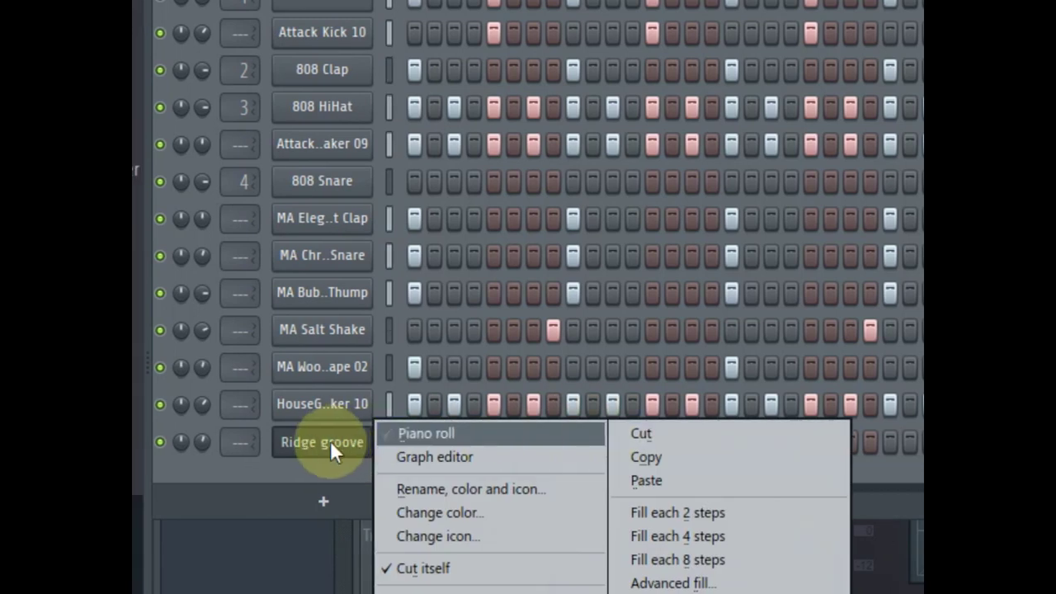
{"action": "left_click", "coordinate": [322, 444]}
{"action": "left_click", "coordinate": [418, 439]}
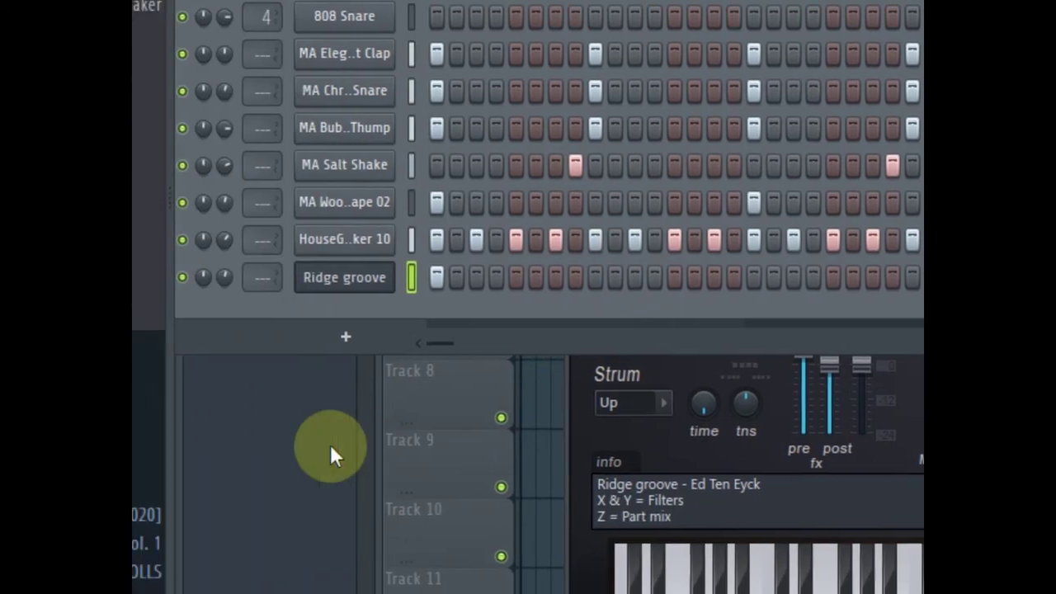
{"action": "left_click", "coordinate": [330, 445]}
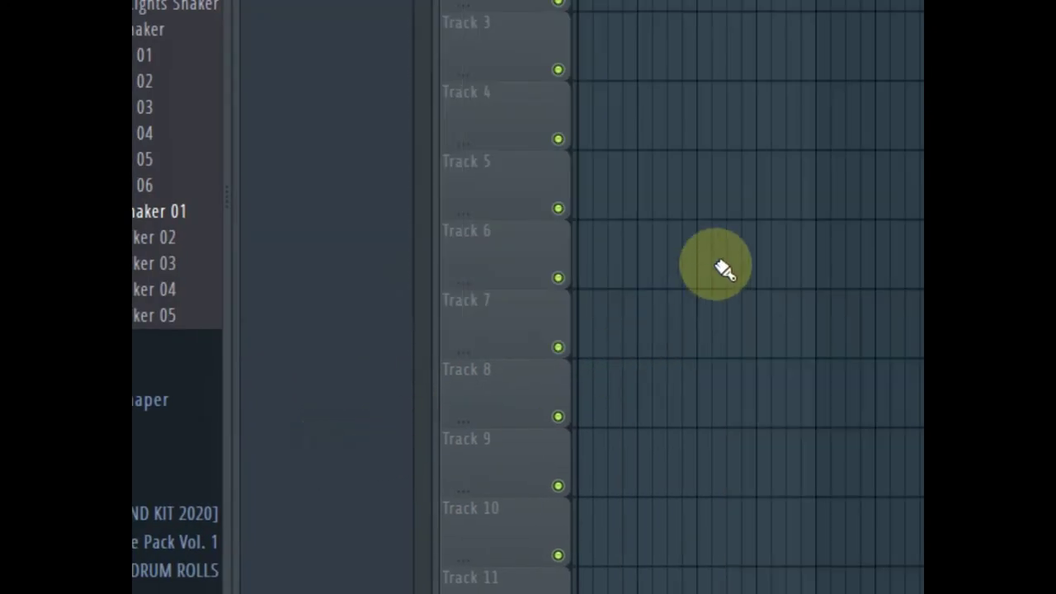
{"action": "left_click", "coordinate": [734, 78]}
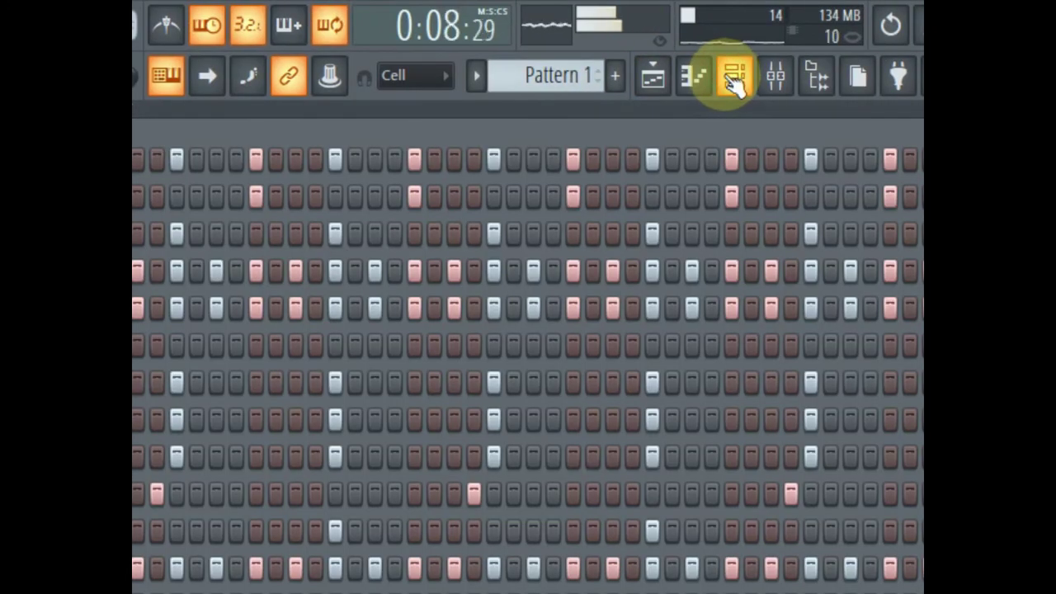